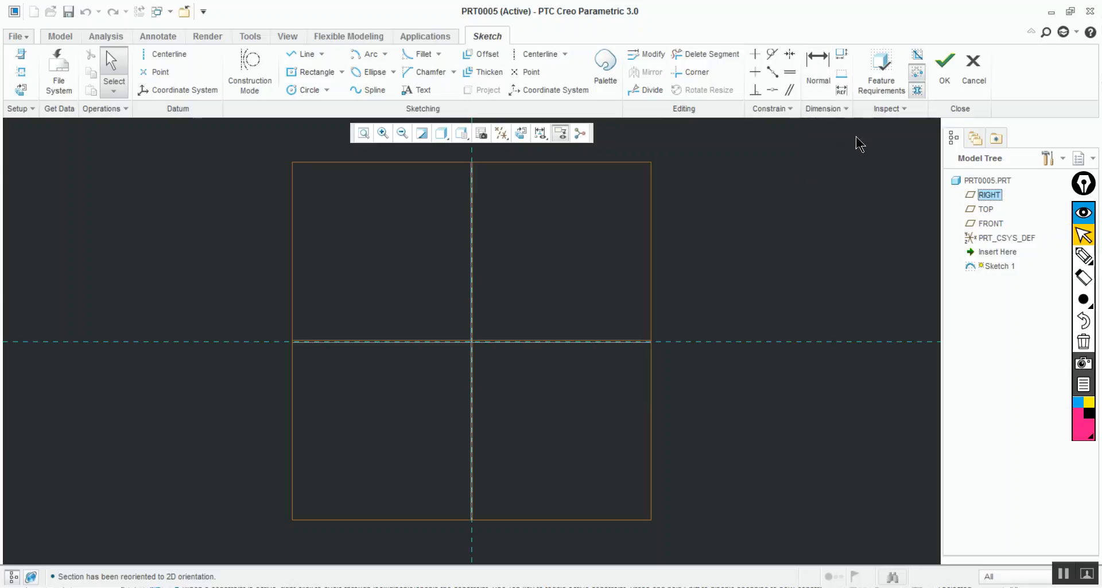
# Sketch a center rectangle about 314 wide and 207 high, centered on the intersection of the two sketch references
pyautogui.click(918, 86)
pyautogui.click(309, 75)
pyautogui.click(470, 342)
pyautogui.click(582, 268)
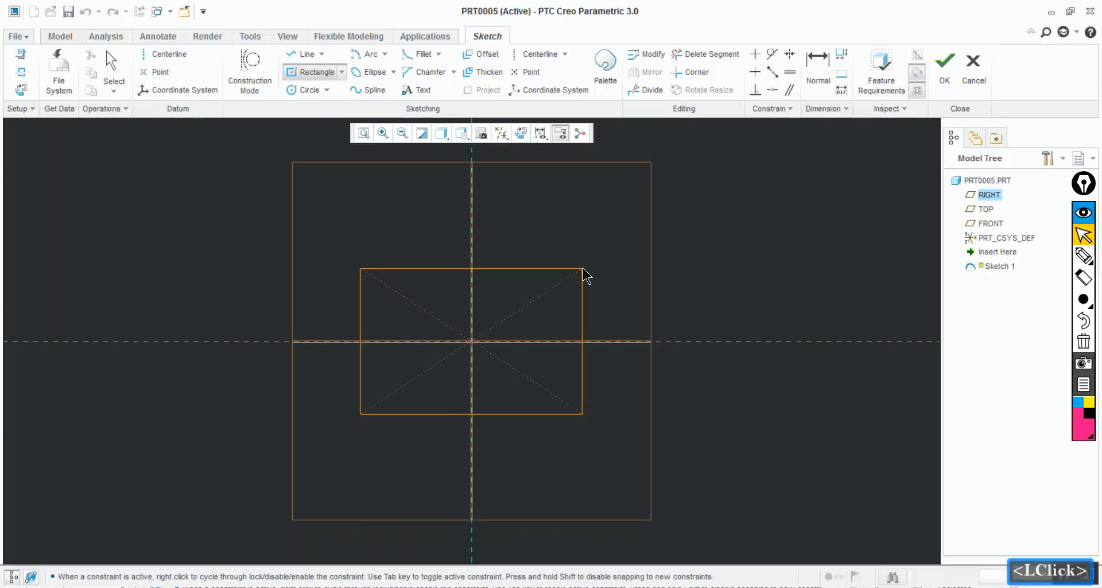
# Hide the datum planes and finish the rectangle command
pyautogui.click(540, 133)
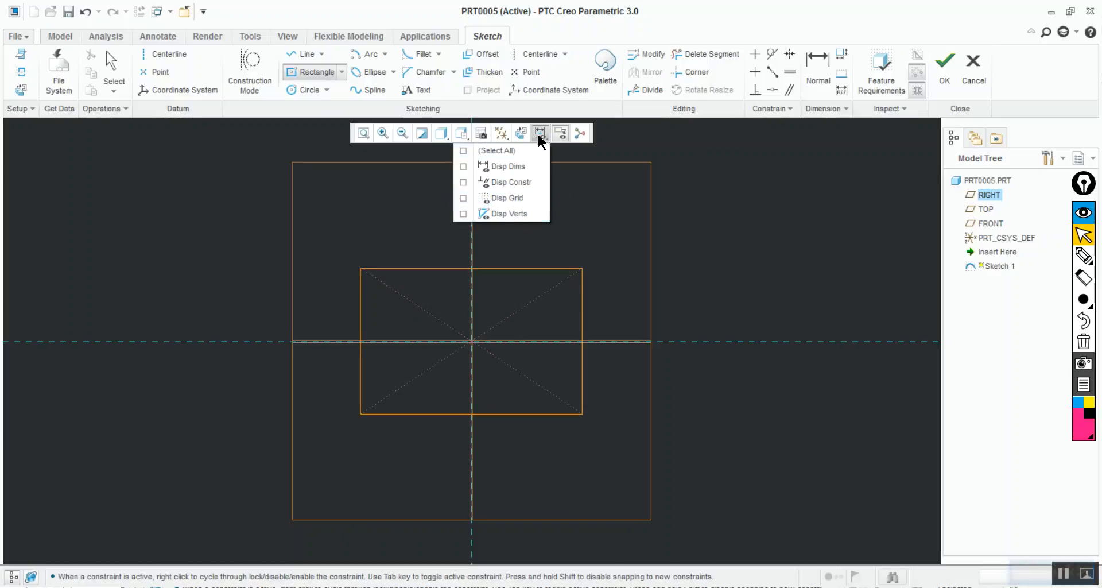
pyautogui.doubleClick(501, 133)
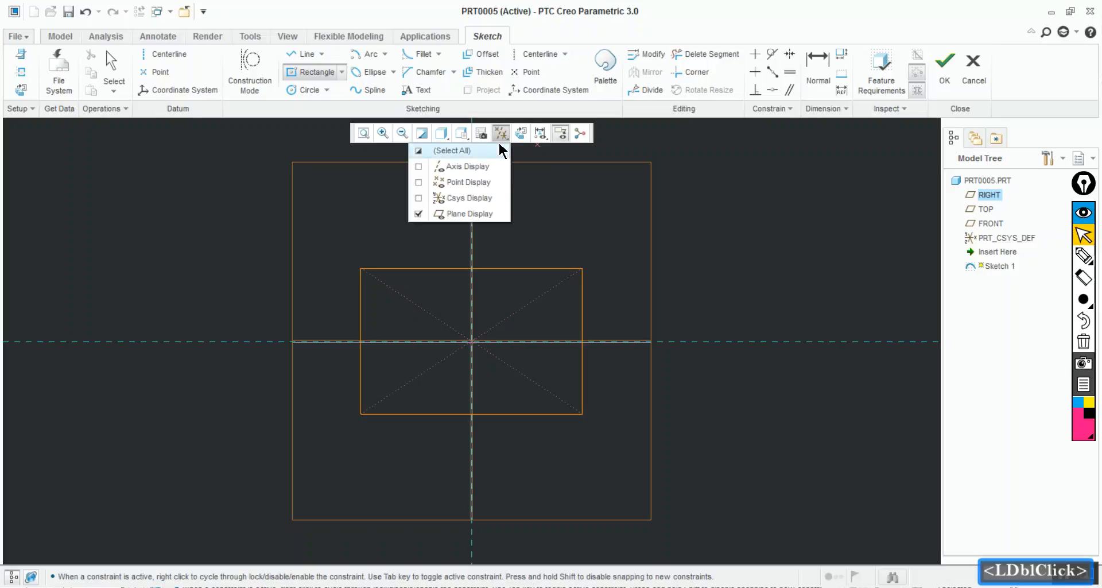
pyautogui.click(487, 213)
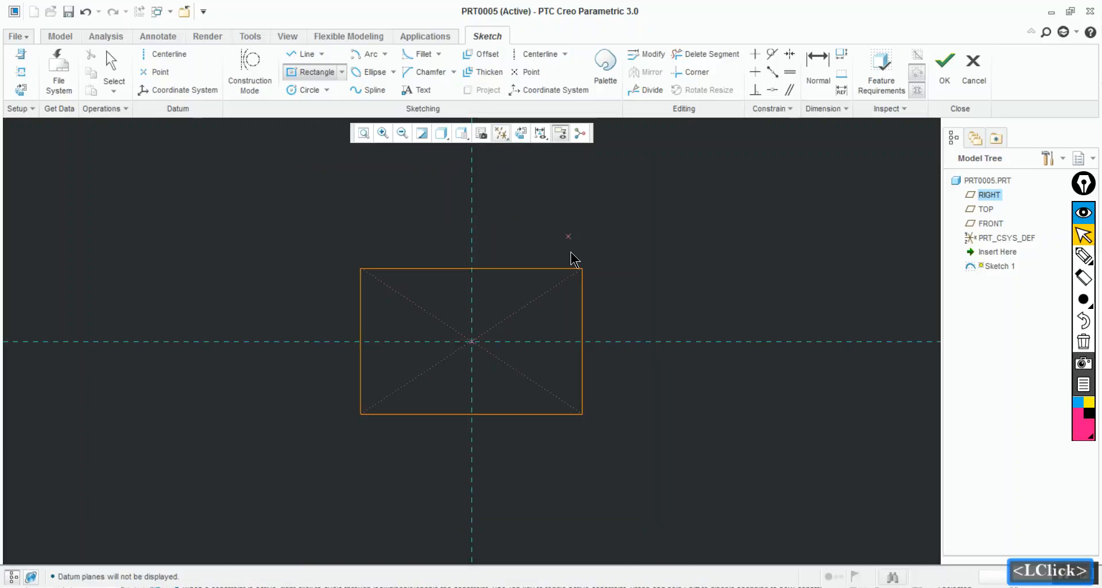
pyautogui.middleClick(544, 317)
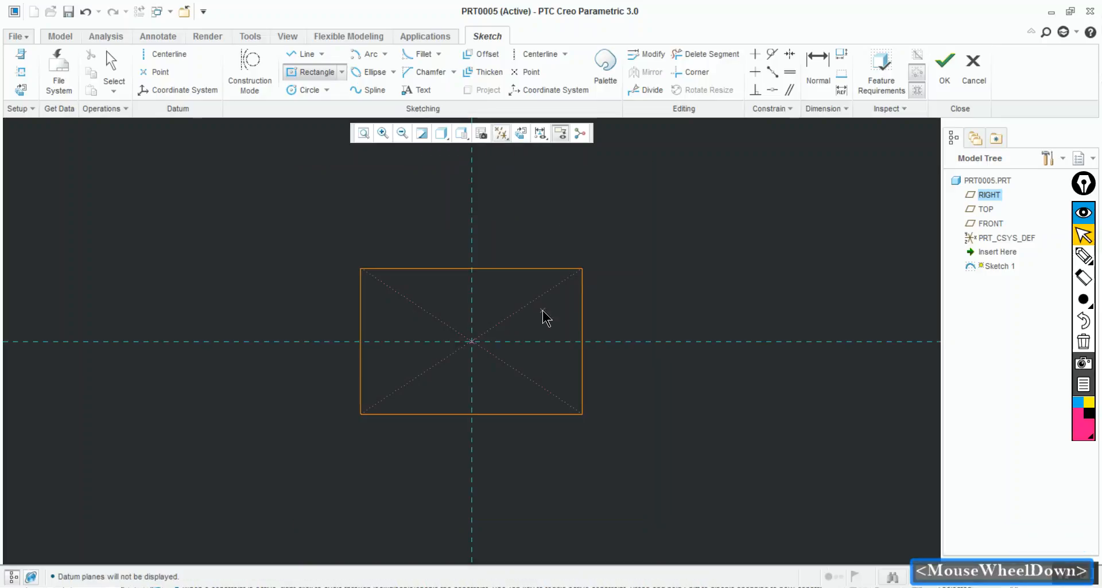
pyautogui.middleClick(347, 195)
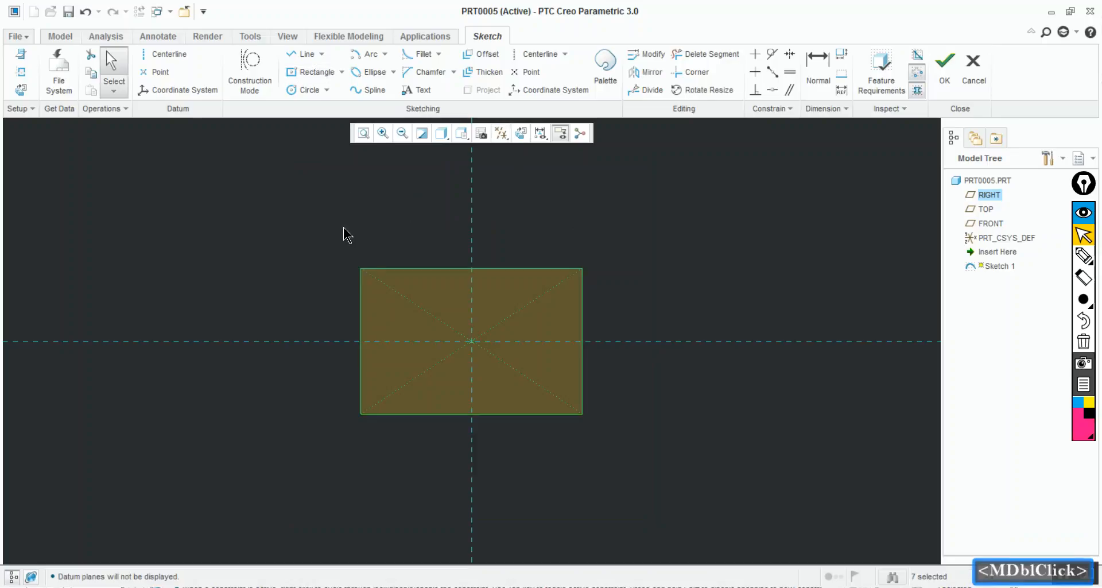
pyautogui.click(360, 313)
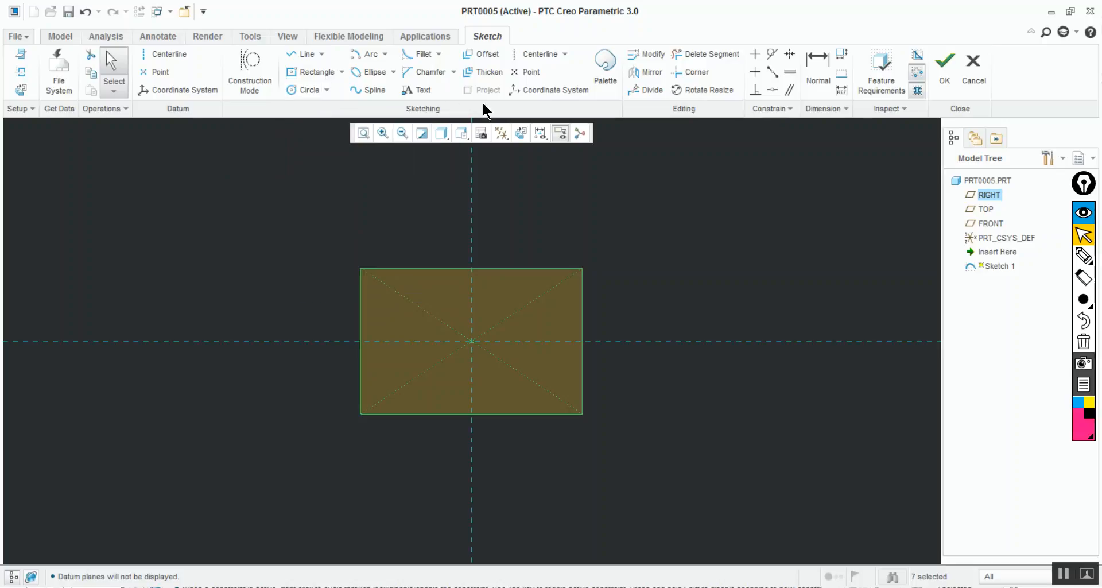
# Fillet the rectangle's upper-left and lower-left corners with radii of about 42 and 29
pyautogui.click(424, 56)
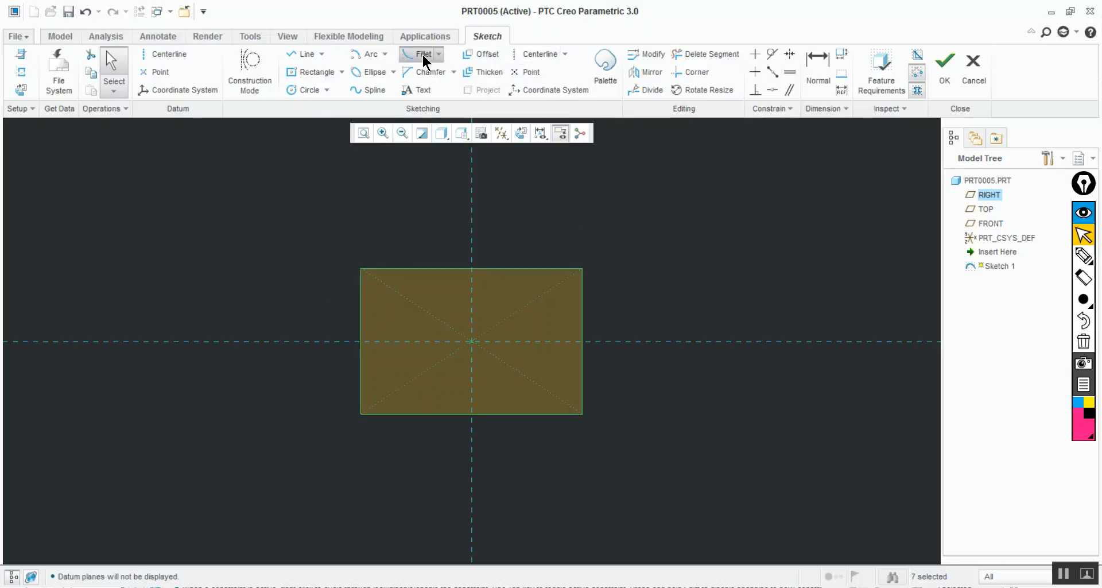
pyautogui.click(391, 268)
pyautogui.click(362, 315)
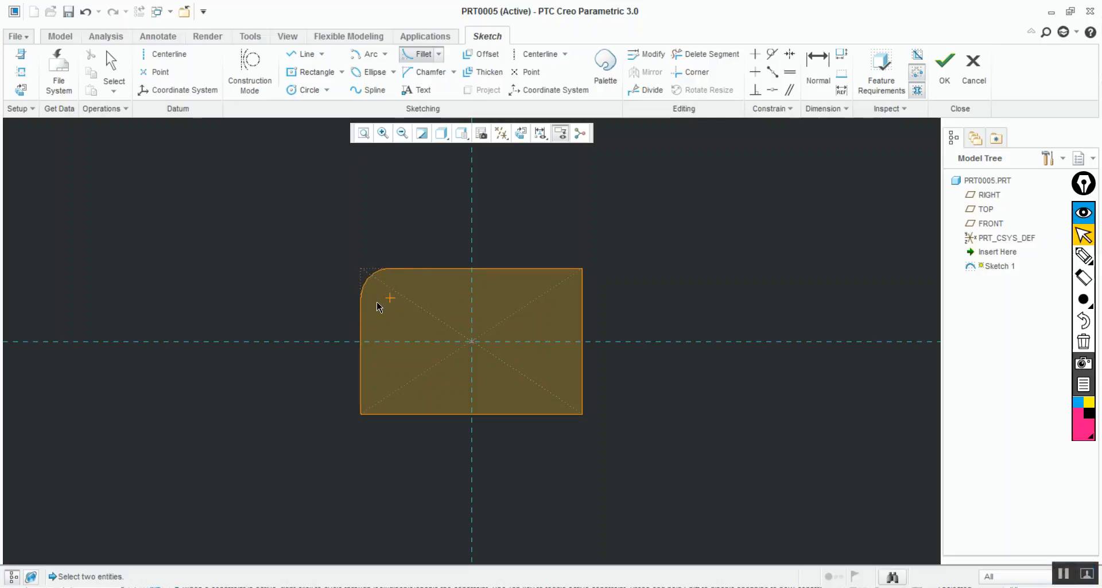
pyautogui.click(362, 396)
pyautogui.click(380, 413)
pyautogui.middleClick(255, 206)
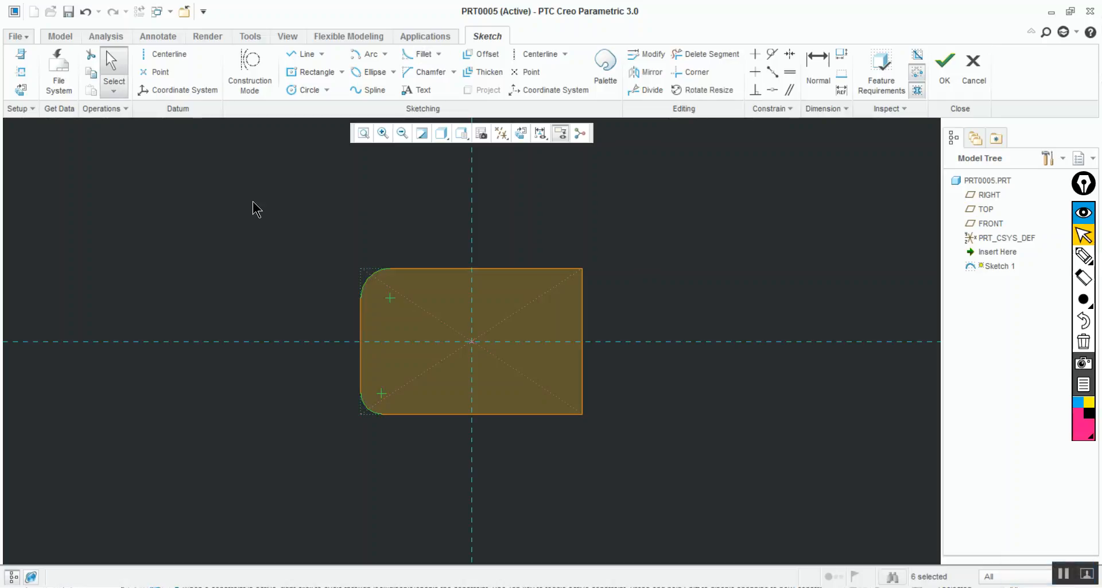
# Turn on the display of dimensions in the sketch
pyautogui.click(540, 133)
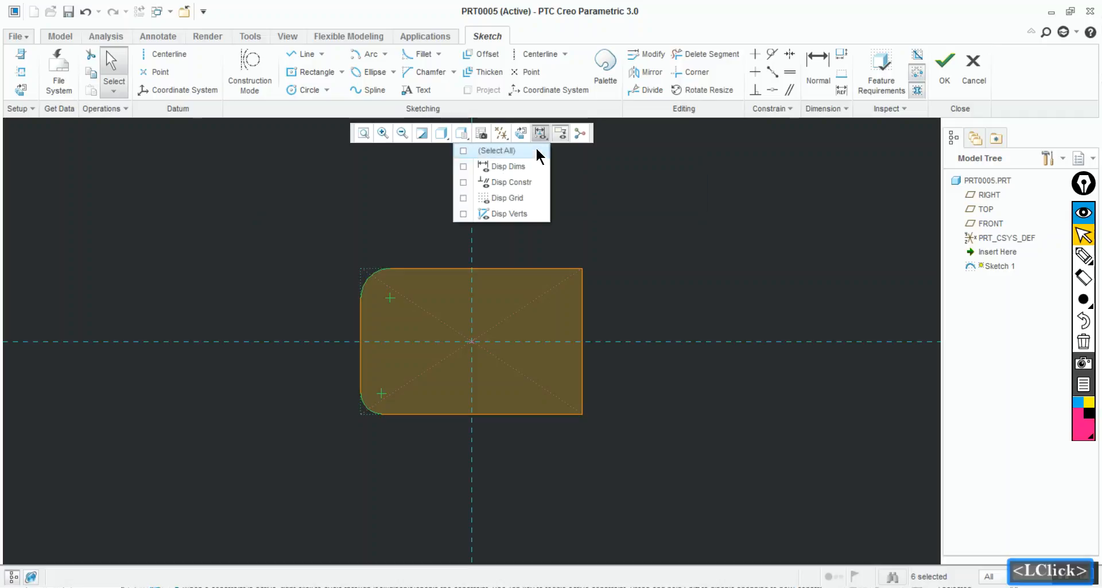
pyautogui.click(522, 174)
pyautogui.click(600, 204)
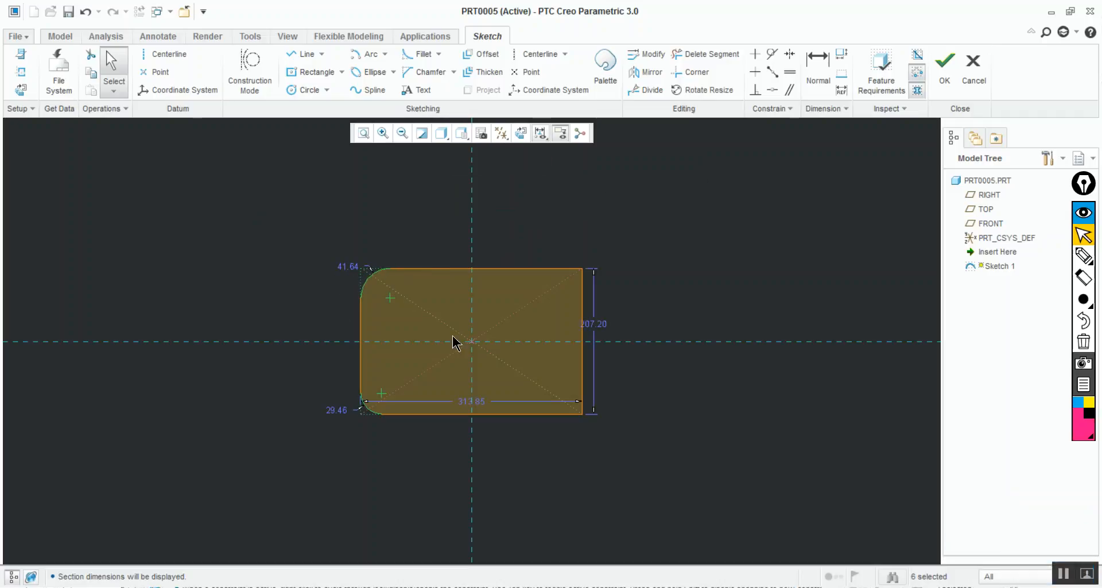
# Set the rectangle's width to 30
pyautogui.doubleClick(465, 401)
pyautogui.write('300')
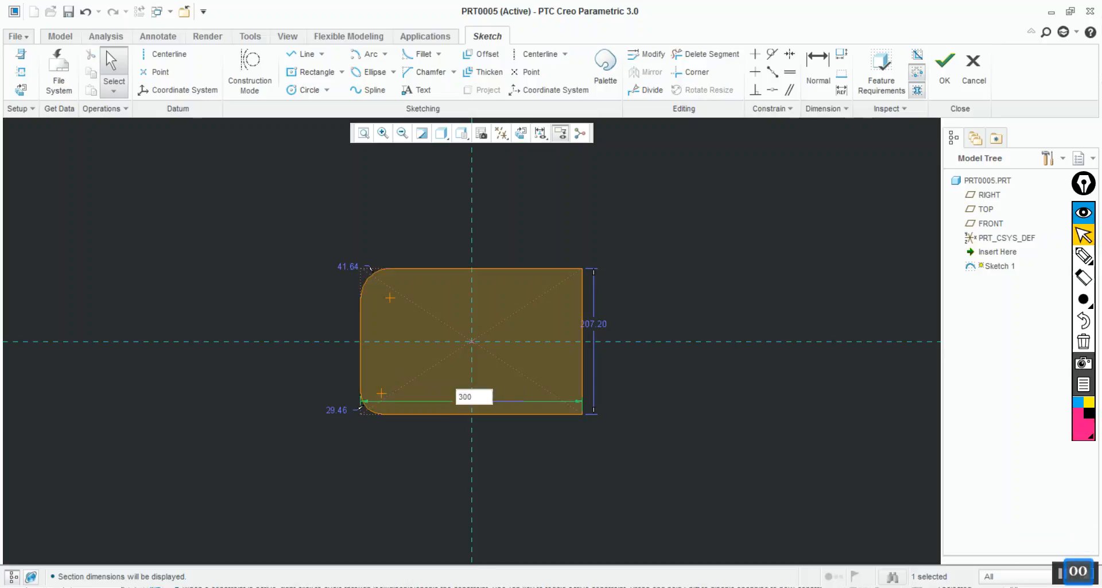
pyautogui.press('BackSpace')
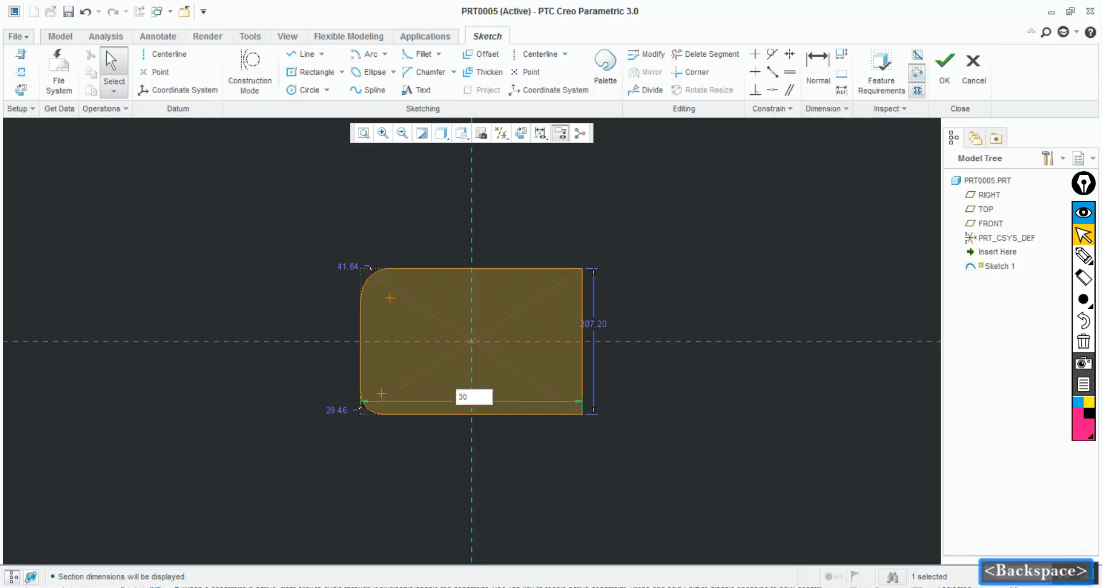
pyautogui.press('Return')
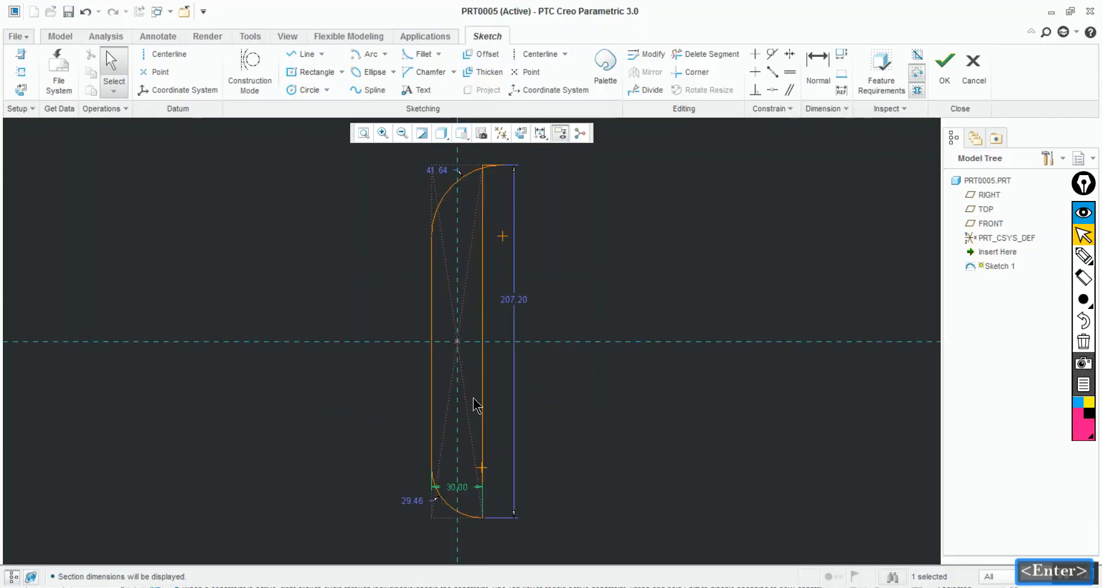
# Set the rectangle's height to 60
pyautogui.doubleClick(515, 309)
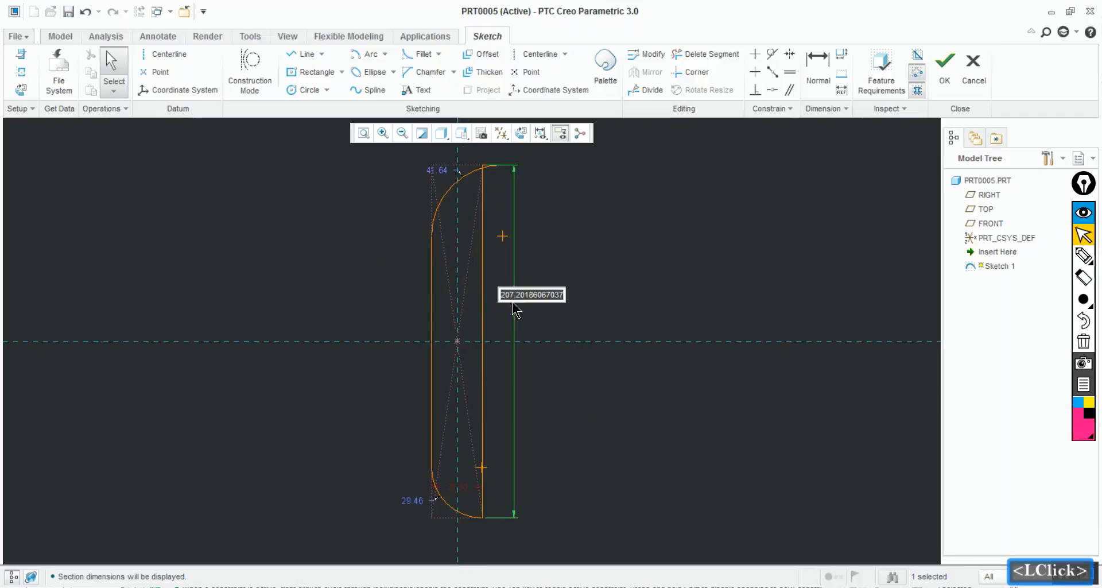
pyautogui.write('60')
pyautogui.press('Return')
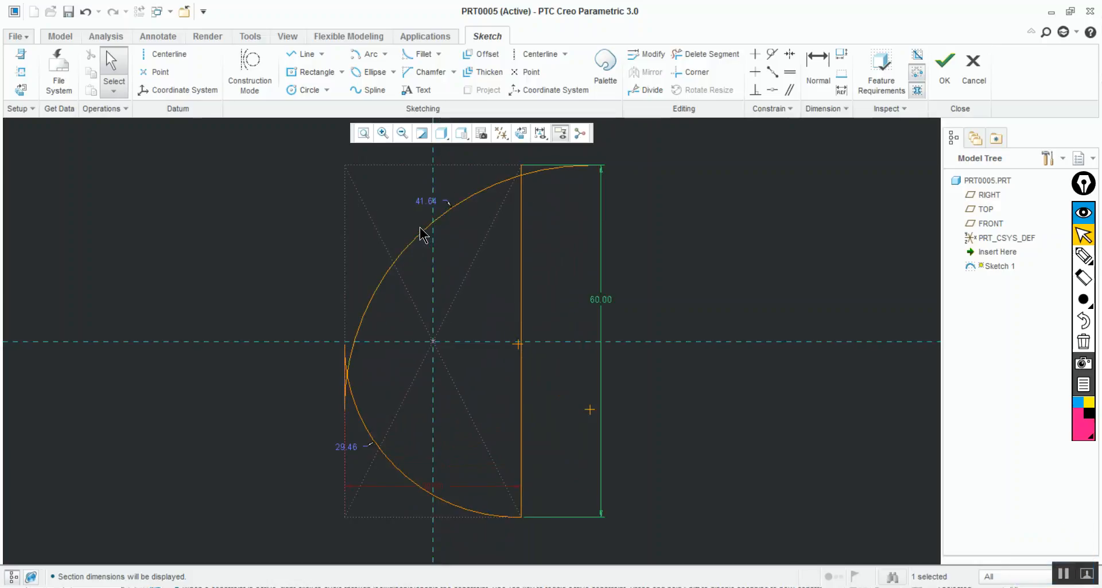
# Shrink the upper-left and lower-left fillet arcs to radii of about 14 and 11
pyautogui.moveTo(422, 241); pyautogui.dragTo(376, 186)
pyautogui.moveTo(383, 459); pyautogui.dragTo(361, 503)
pyautogui.click(631, 429)
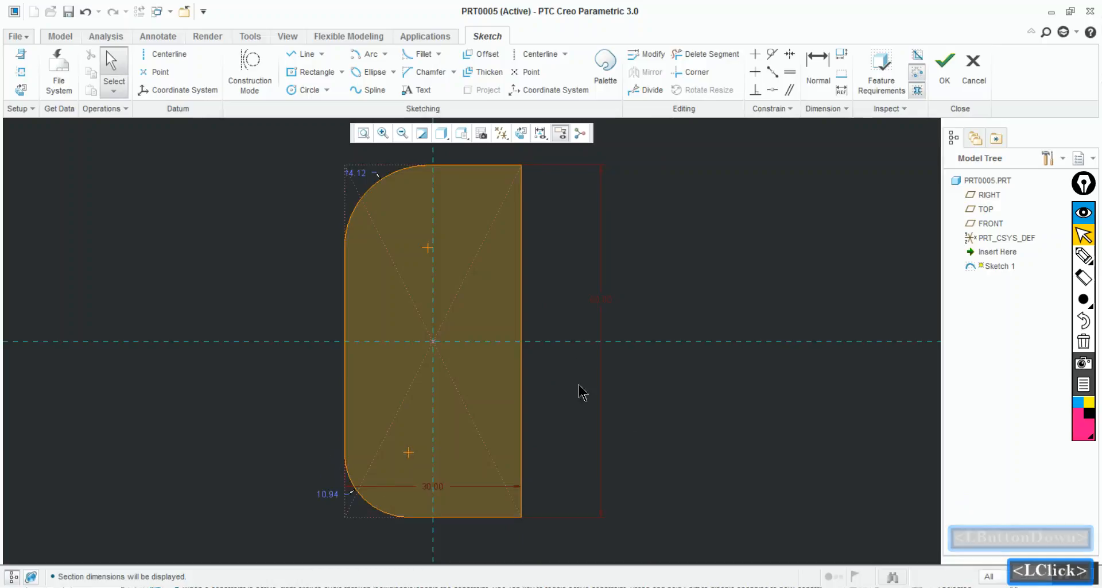
# Set the rectangle's width to 100
pyautogui.doubleClick(425, 488)
pyautogui.write('100')
pyautogui.press('Return')
pyautogui.click(156, 288)
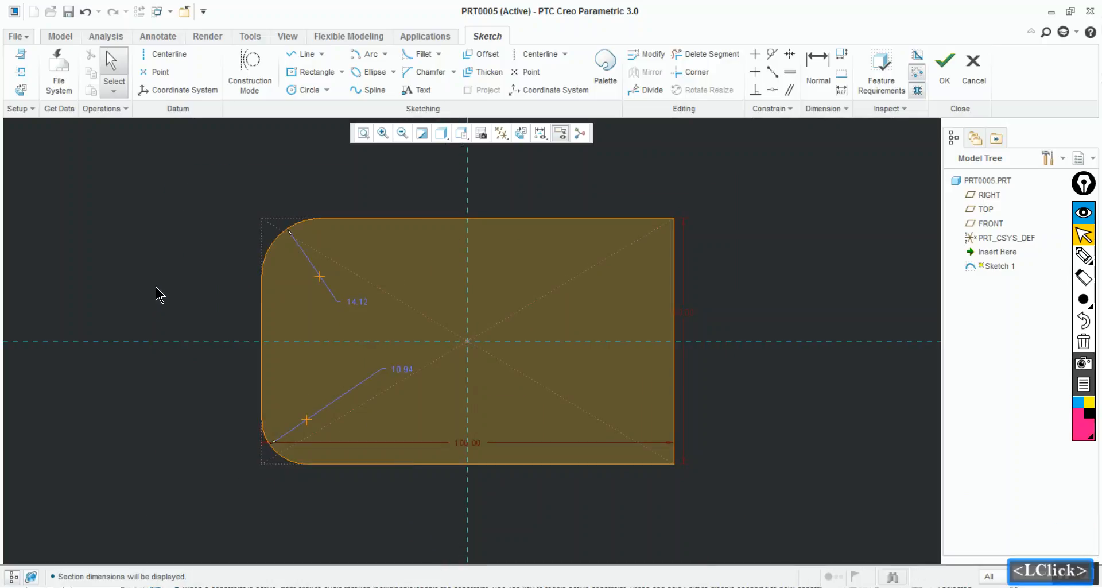
# Set the radii of the upper-left and lower-left corner fillets to 5
pyautogui.doubleClick(361, 302)
pyautogui.write('5')
pyautogui.press('Return')
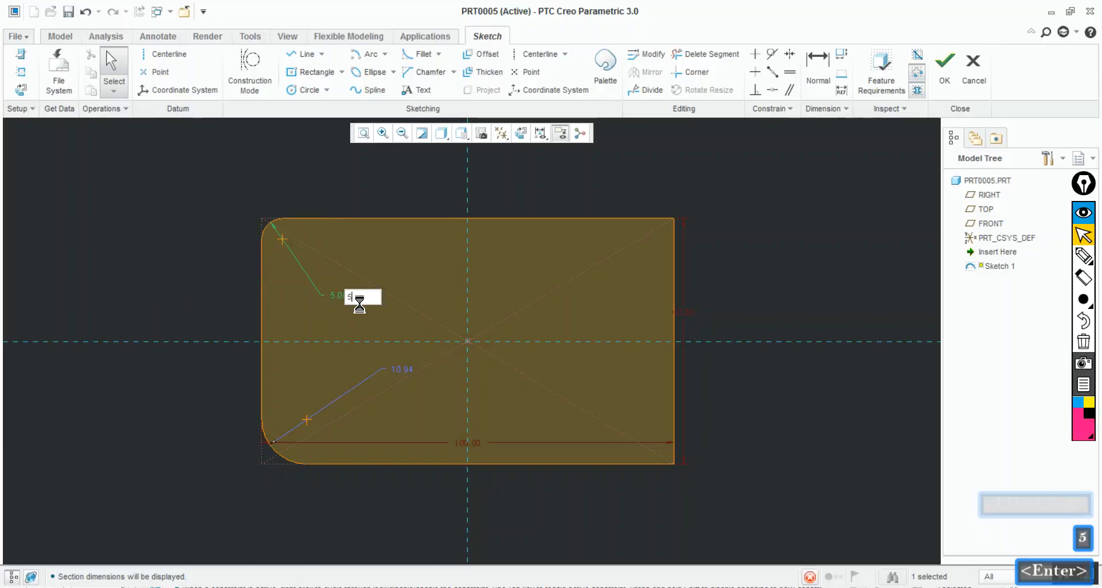
pyautogui.doubleClick(408, 371)
pyautogui.write('5')
pyautogui.press('Return')
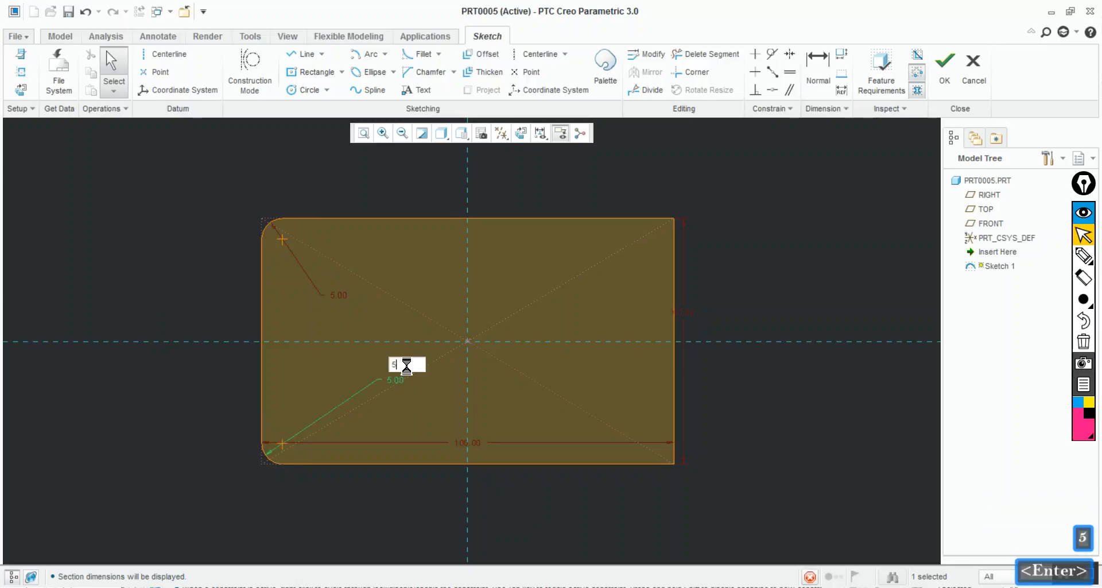
pyautogui.click(194, 412)
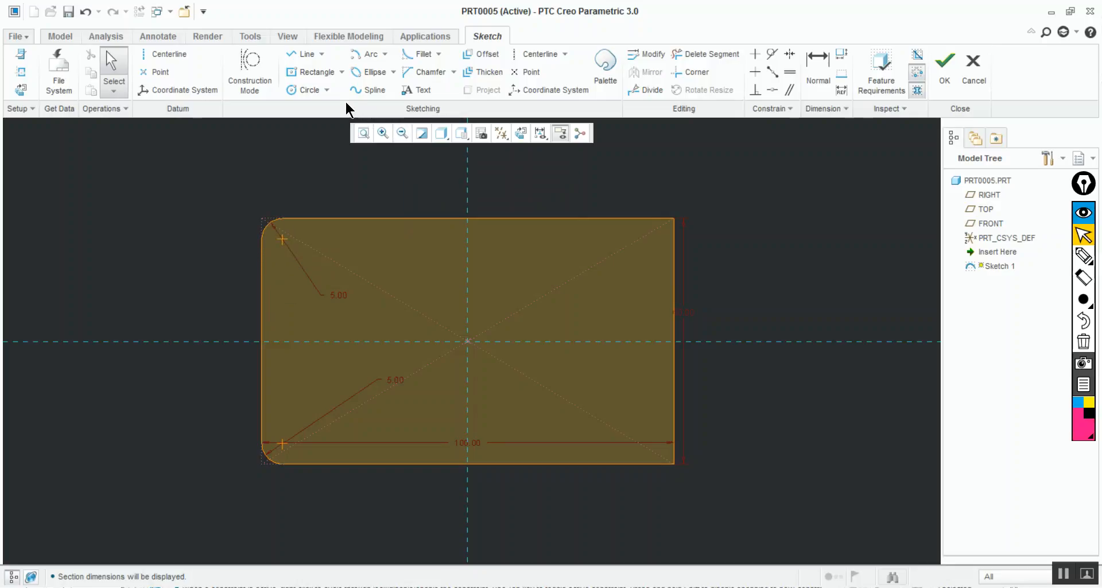
# Draw a circle centered on the upper-left fillet's center with the same radius as the fillet
pyautogui.click(299, 87)
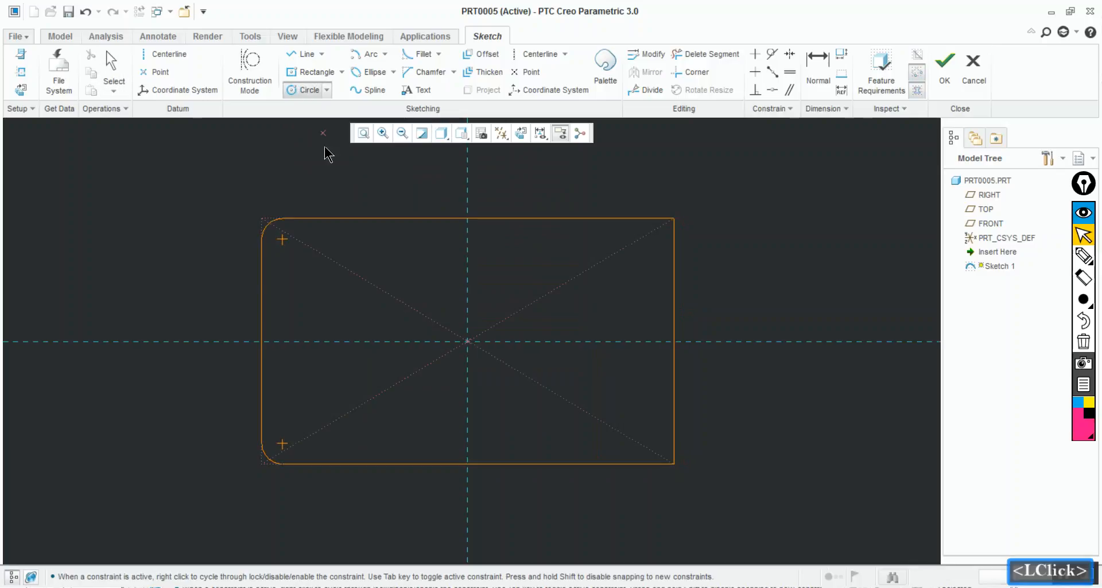
pyautogui.click(280, 239)
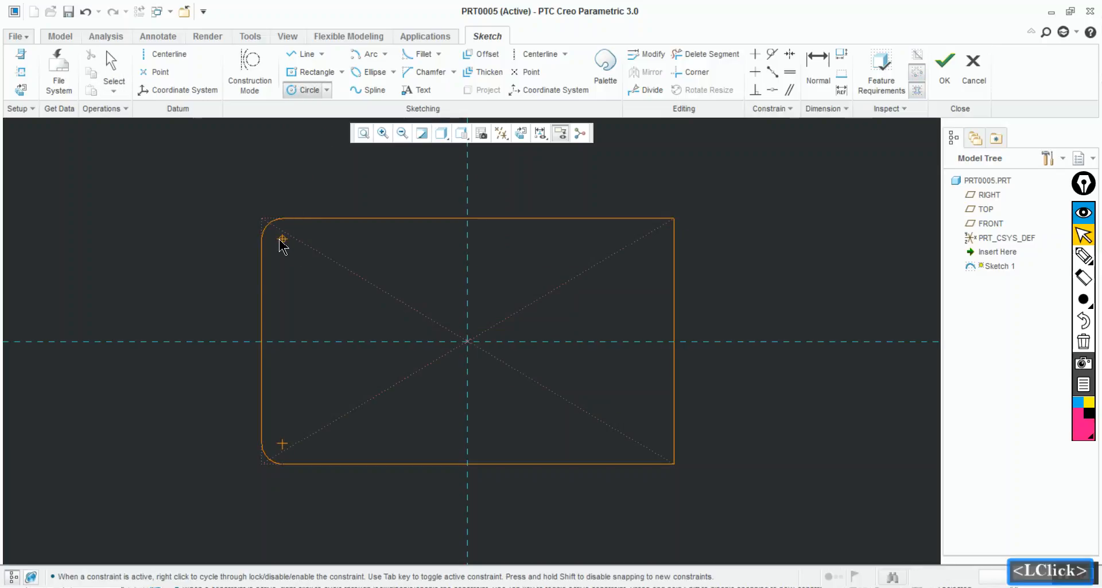
pyautogui.click(274, 224)
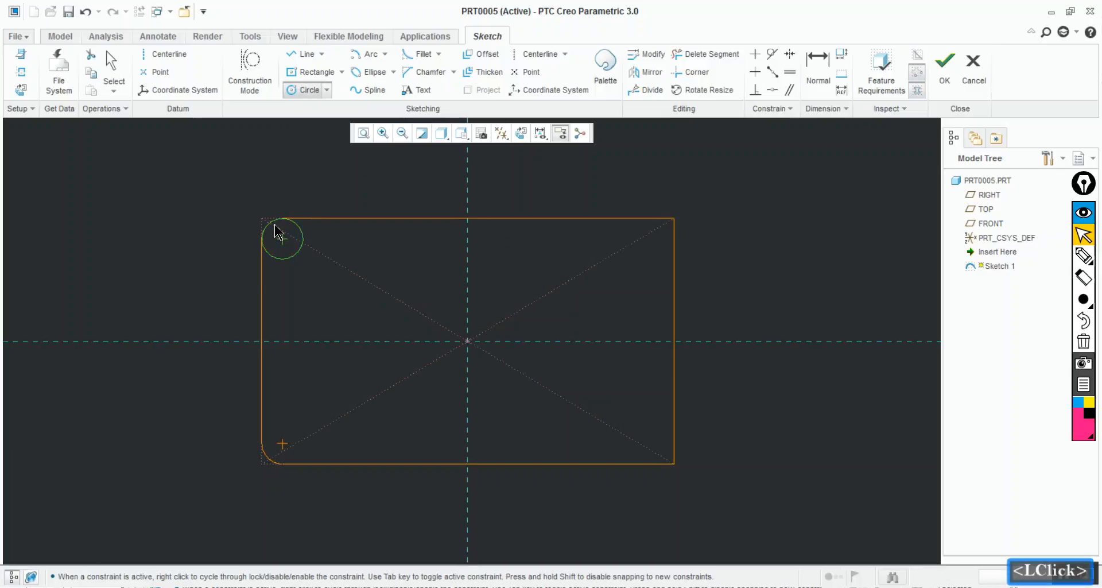
pyautogui.middleClick(207, 232)
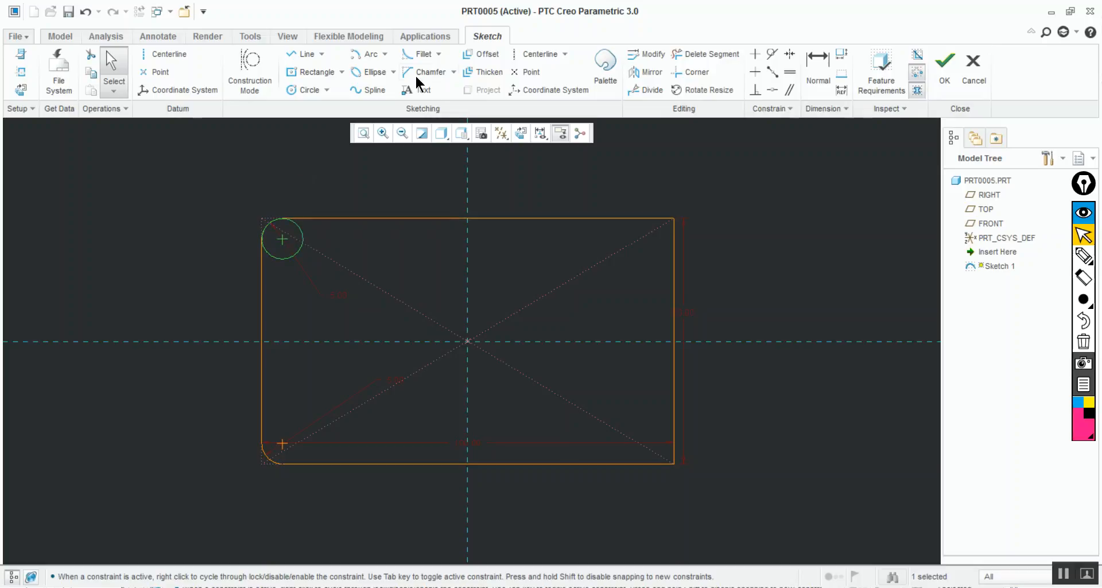
# Draw a circle about 13 in diameter near the rectangle's upper-right corner
pyautogui.click(296, 90)
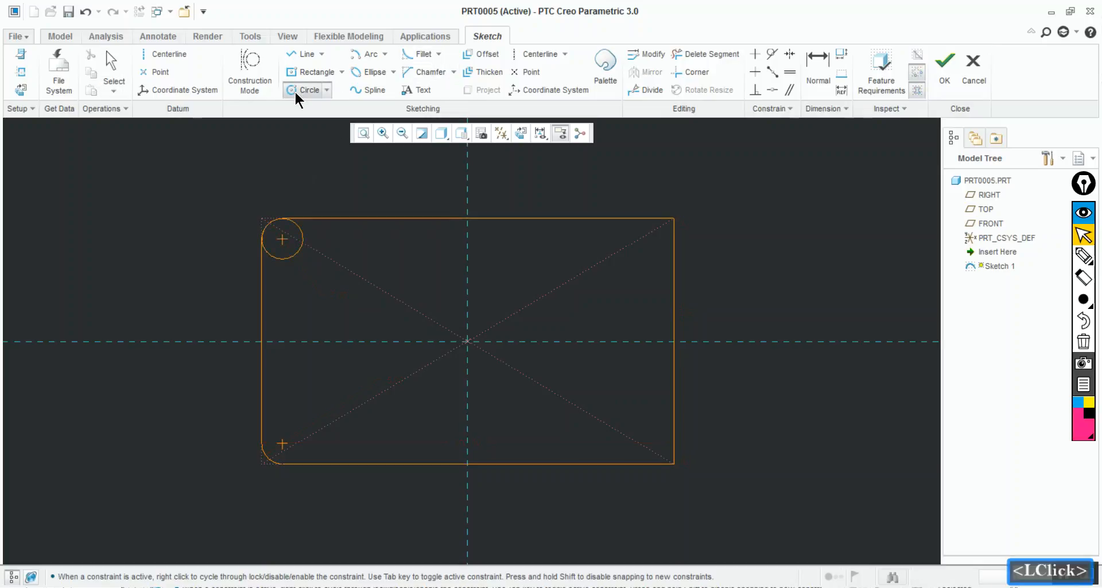
pyautogui.click(650, 254)
pyautogui.click(632, 236)
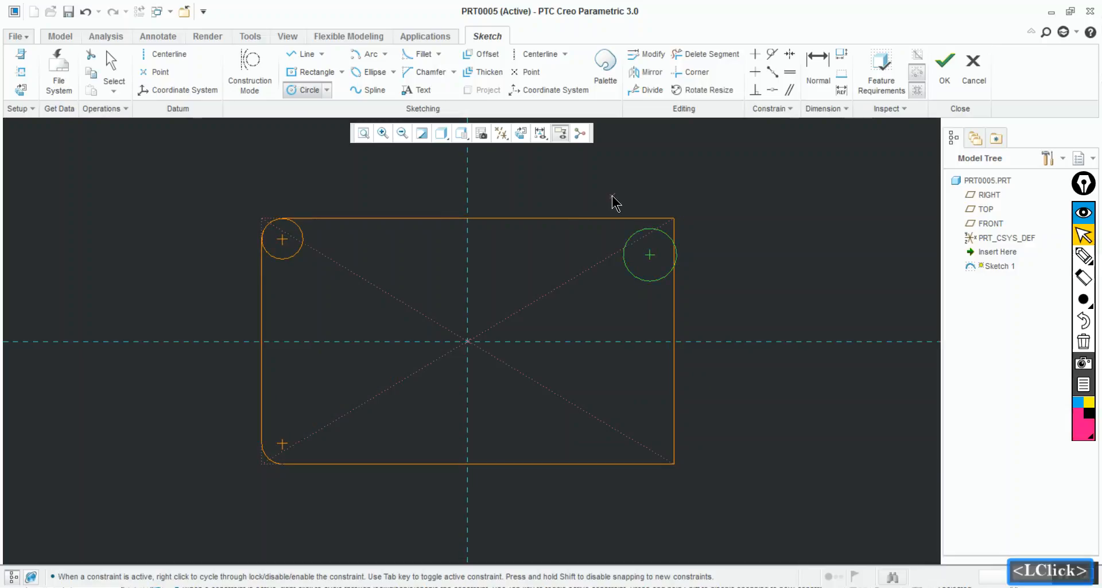
pyautogui.middleClick(612, 205)
pyautogui.middleClick(608, 228)
# Set the diameter of the circle near the upper-right corner to 5
pyautogui.doubleClick(608, 227)
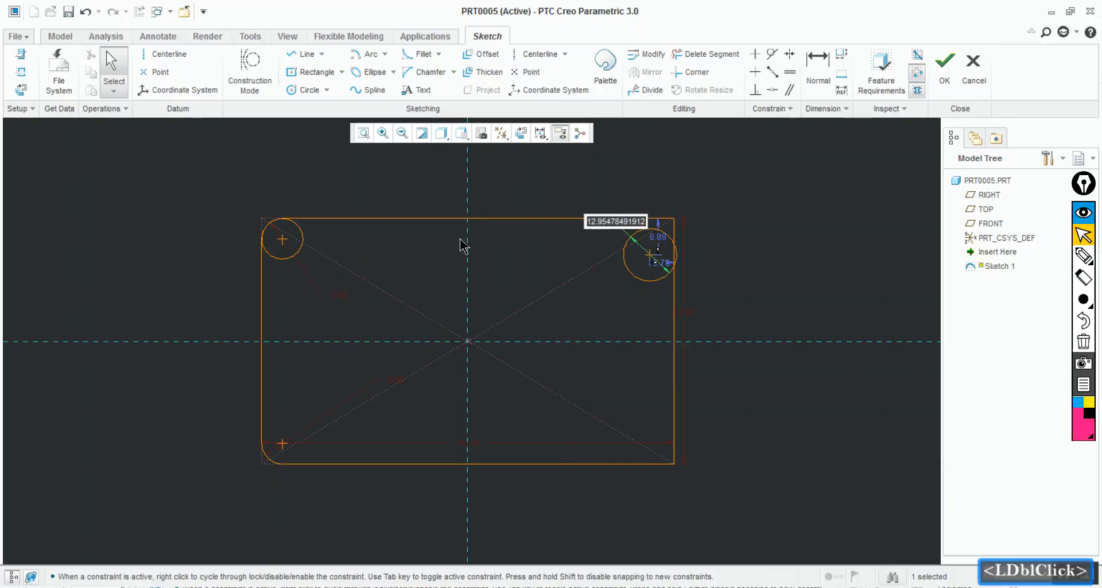
pyautogui.click(341, 297)
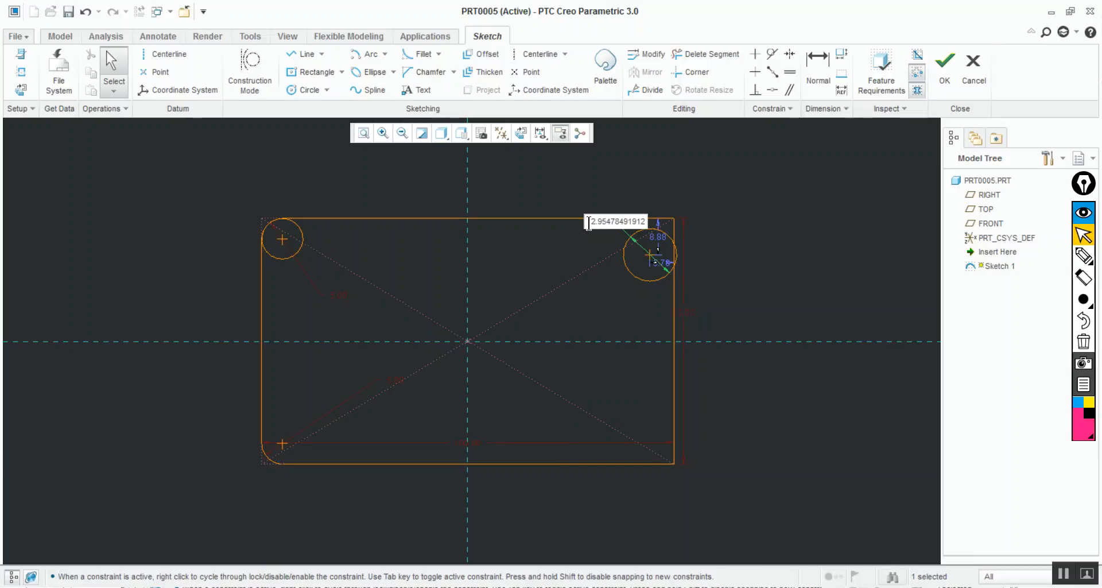
pyautogui.moveTo(591, 223); pyautogui.dragTo(729, 222)
pyautogui.press('BackSpace')
pyautogui.press('BackSpace')
pyautogui.write('5')
pyautogui.press('Return')
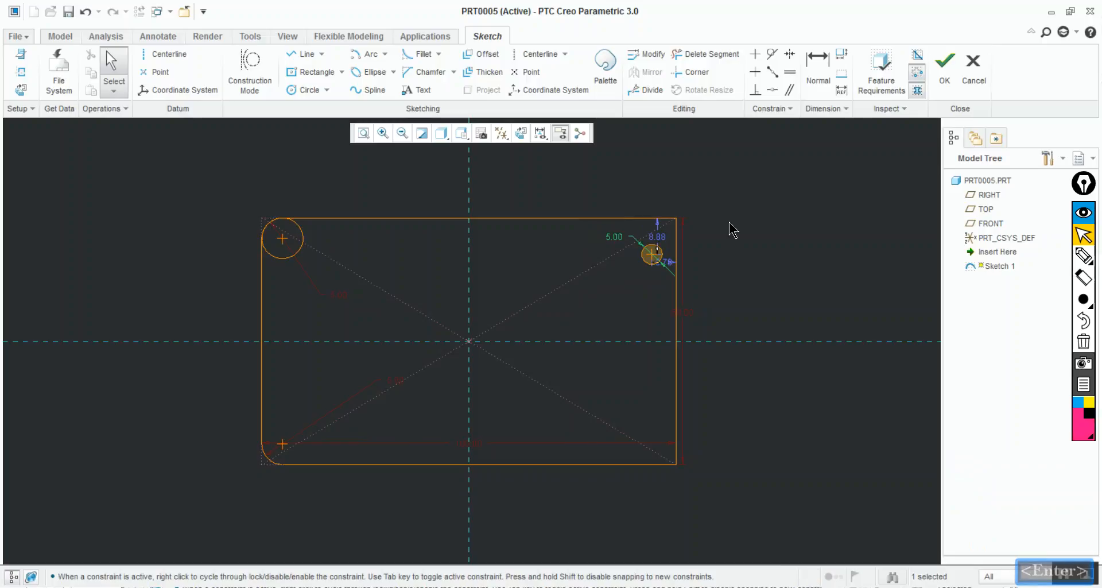
# Set the diameter of the circle near the upper-right corner to 10
pyautogui.doubleClick(615, 236)
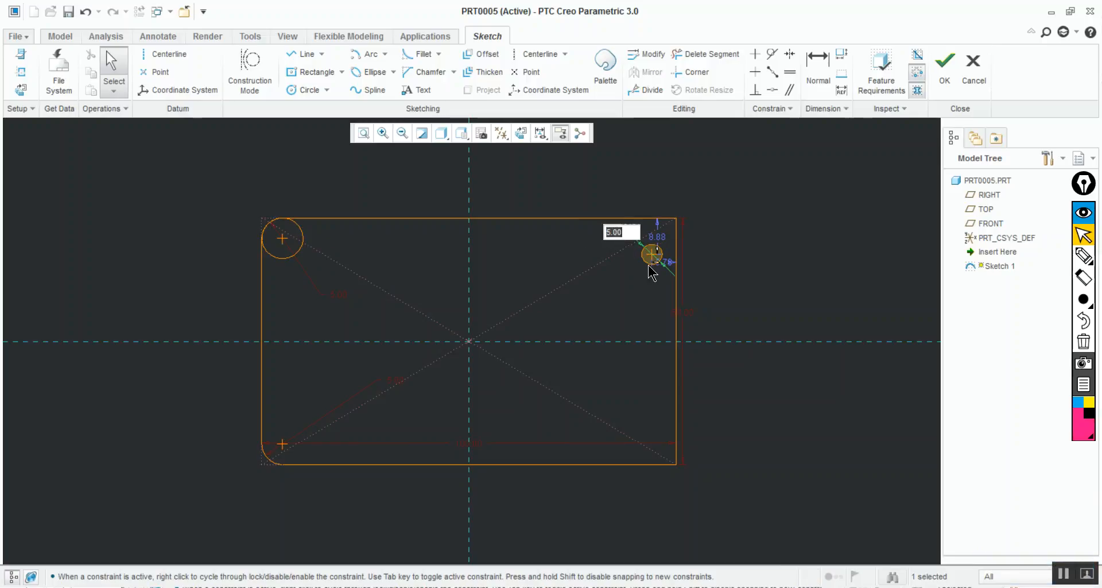
pyautogui.write('10')
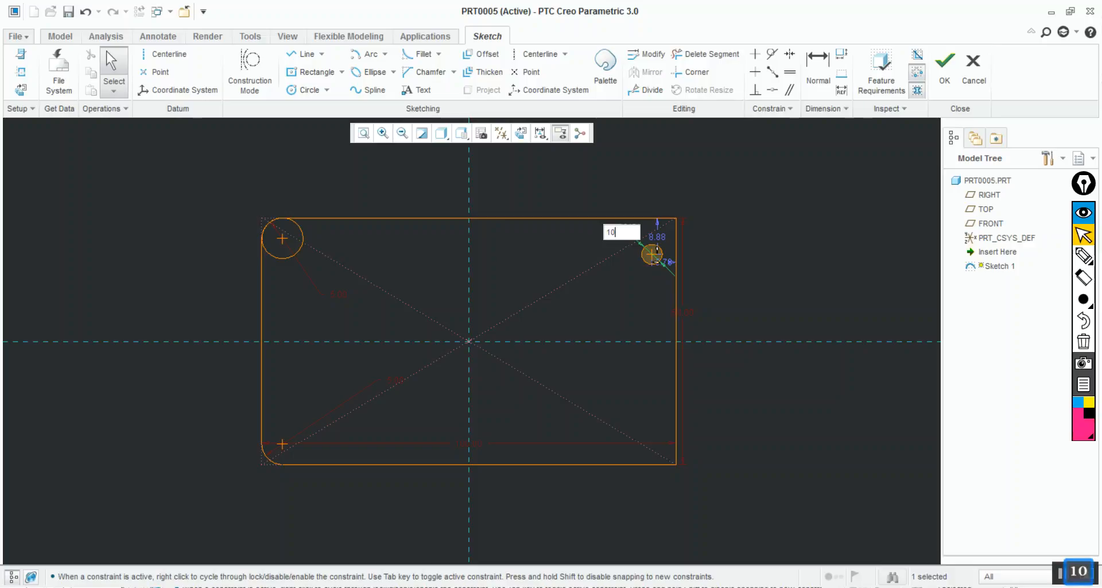
pyautogui.press('Return')
pyautogui.click(800, 220)
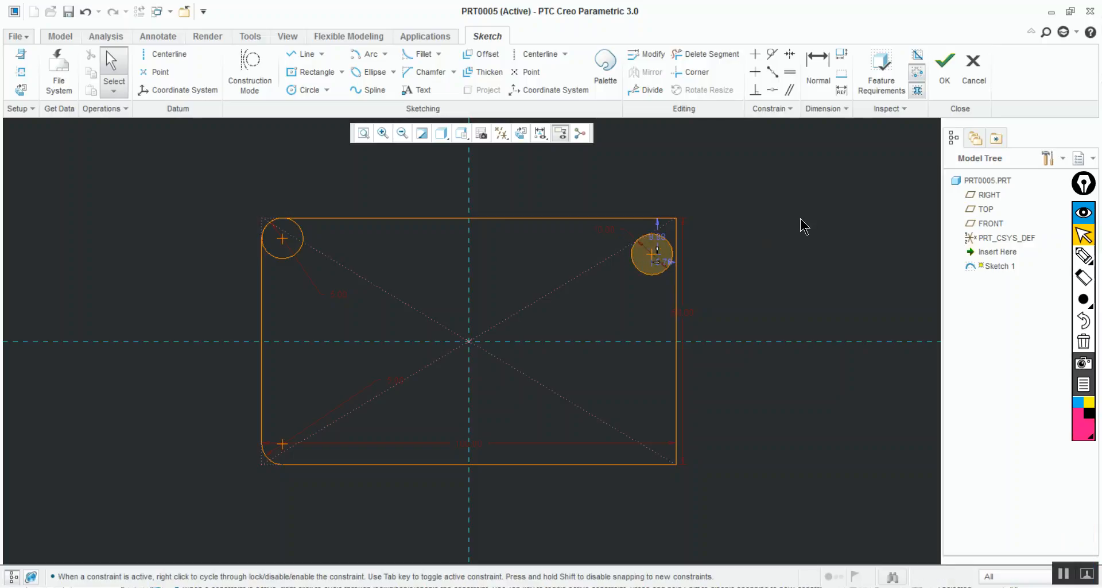
pyautogui.click(800, 197)
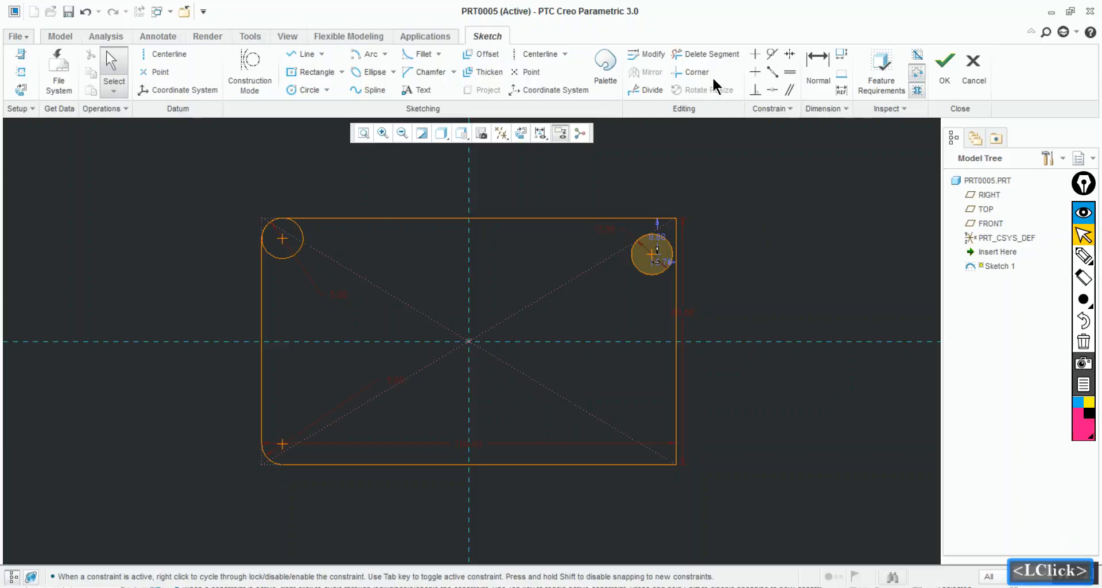
# Make the circle near the upper-right corner tangent to the rectangle's right and top edges
pyautogui.click(769, 62)
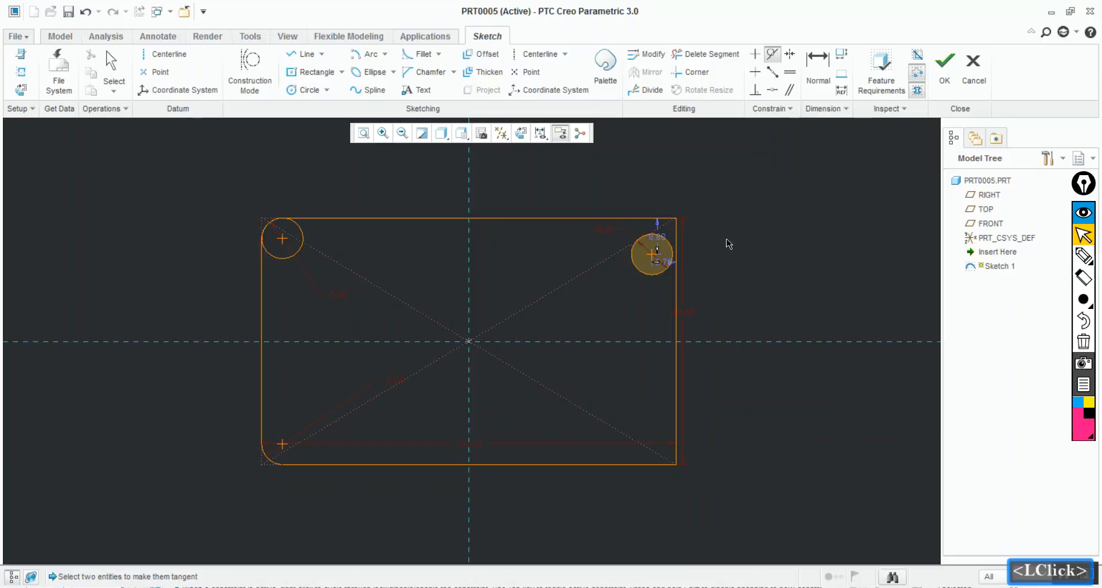
pyautogui.click(669, 250)
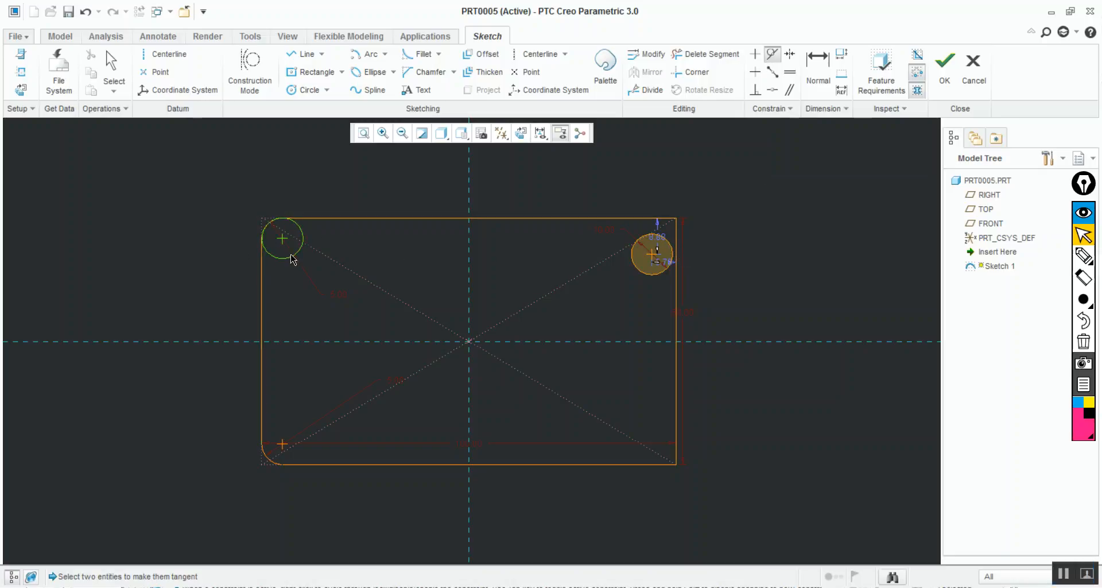
pyautogui.click(667, 278)
pyautogui.click(676, 285)
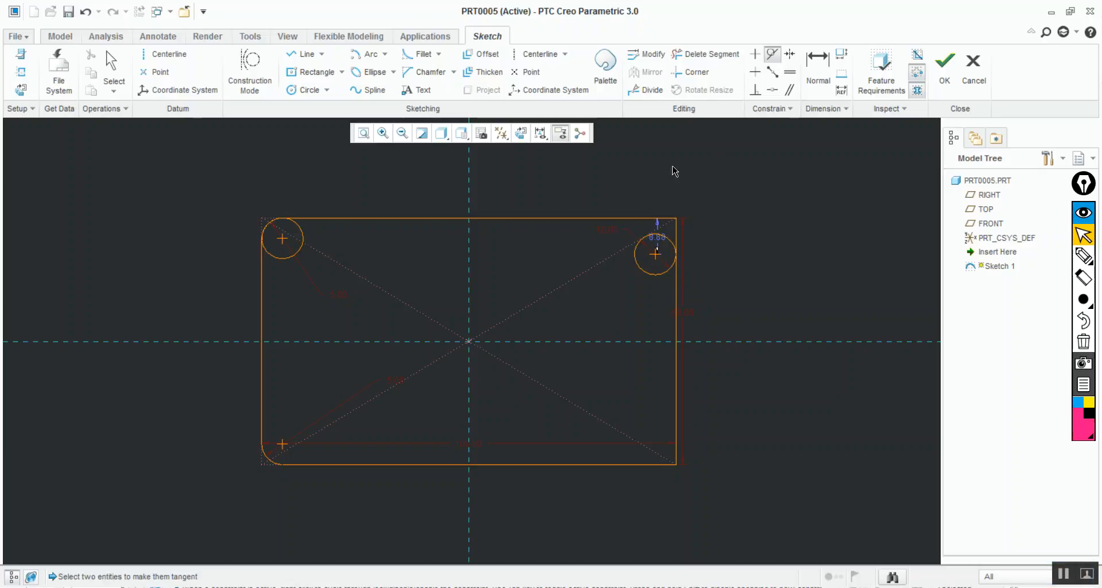
pyautogui.click(641, 258)
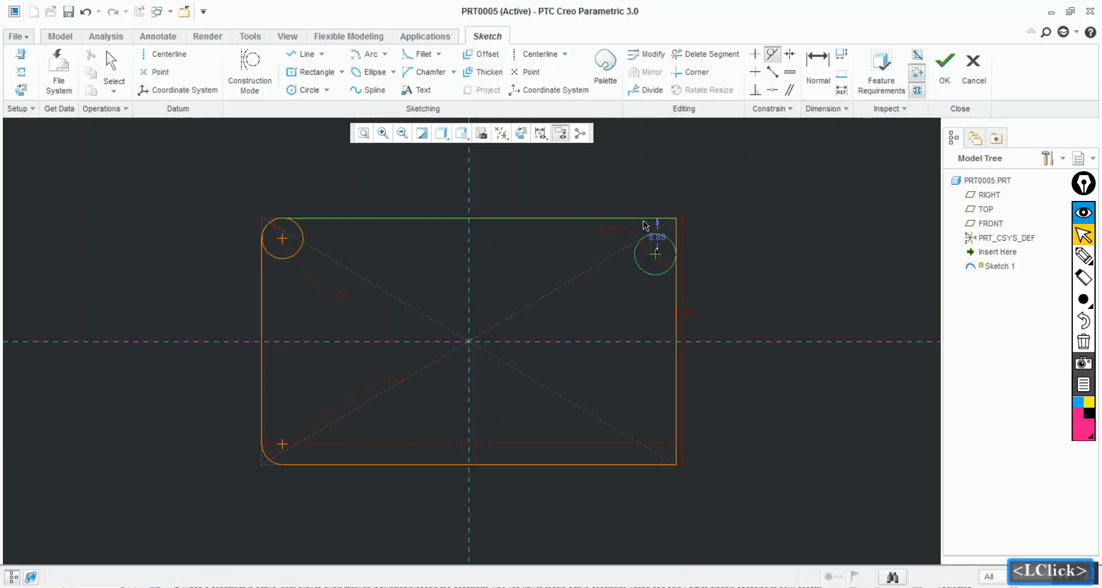
pyautogui.click(645, 219)
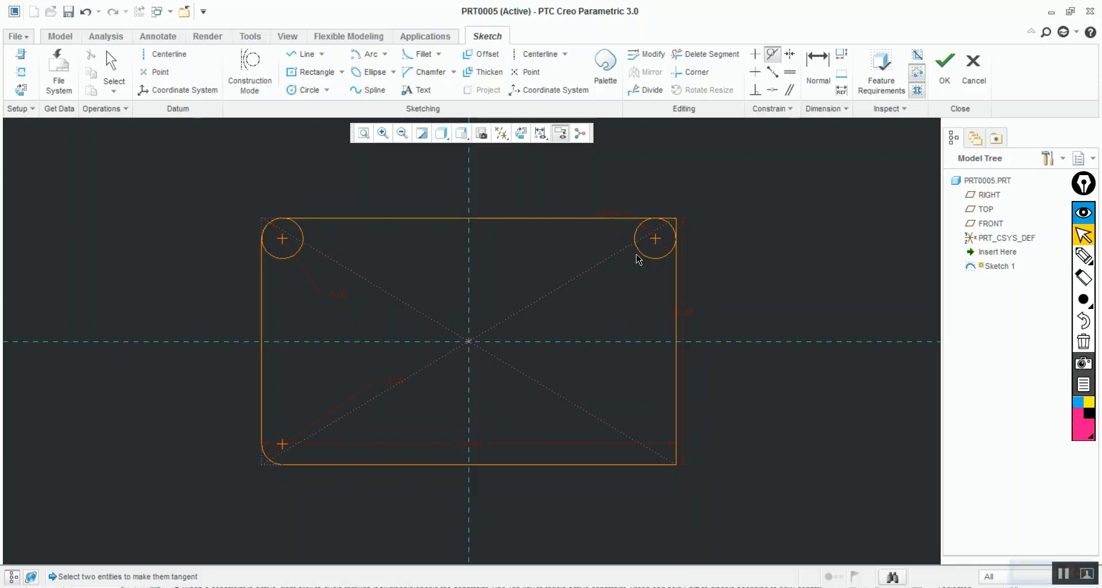
# Draw a circle about 17 in diameter near the rectangle's lower-right corner
pyautogui.click(306, 90)
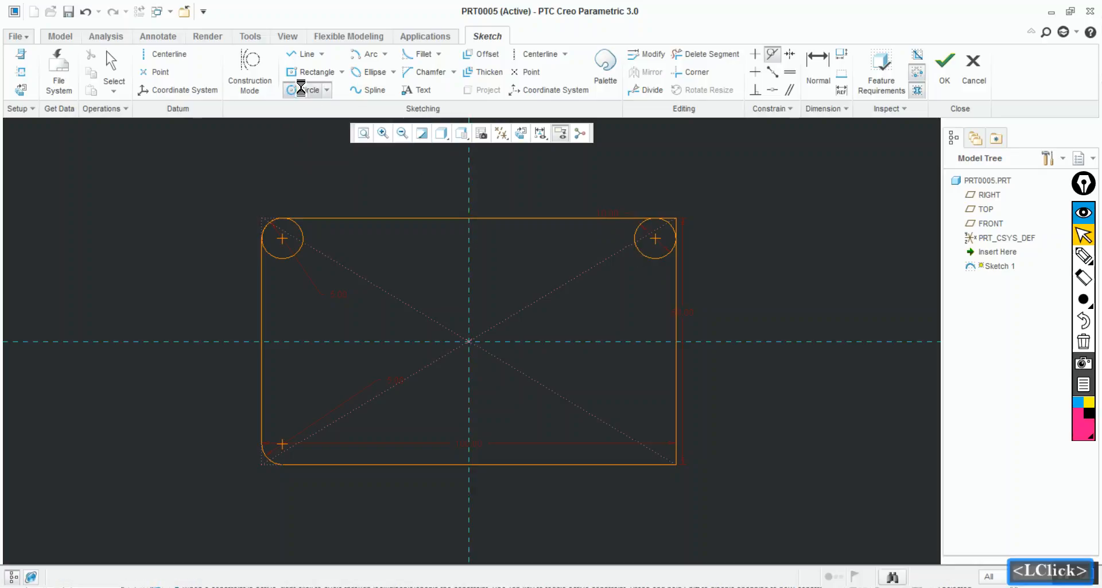
pyautogui.click(621, 413)
pyautogui.click(636, 446)
pyautogui.middleClick(700, 404)
# Set the diameter of the circle near the lower-right corner to 10
pyautogui.click(560, 381)
pyautogui.doubleClick(560, 380)
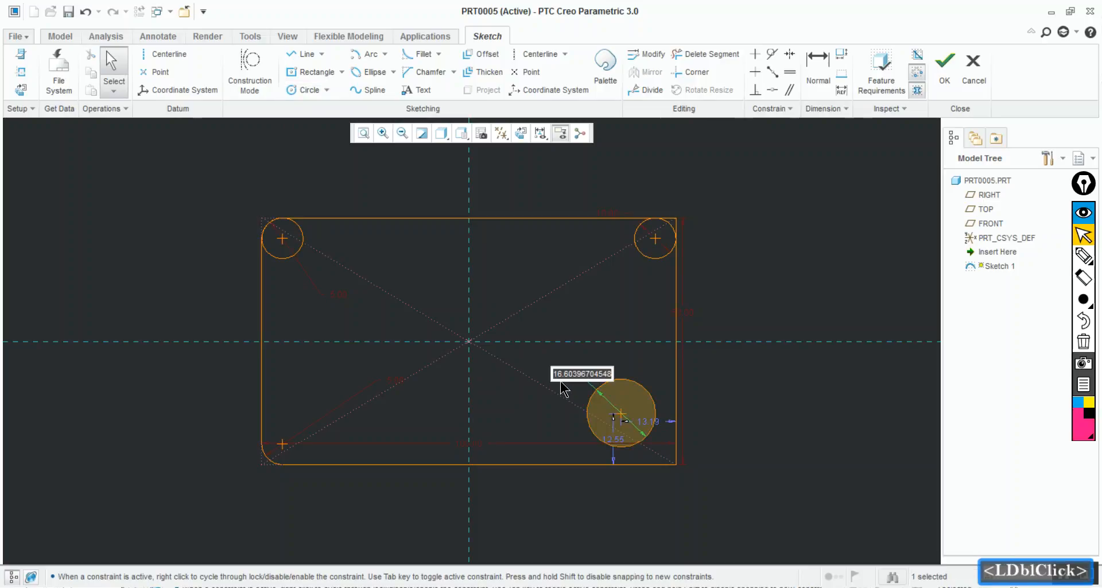
pyautogui.write('10')
pyautogui.press('Return')
pyautogui.click(811, 393)
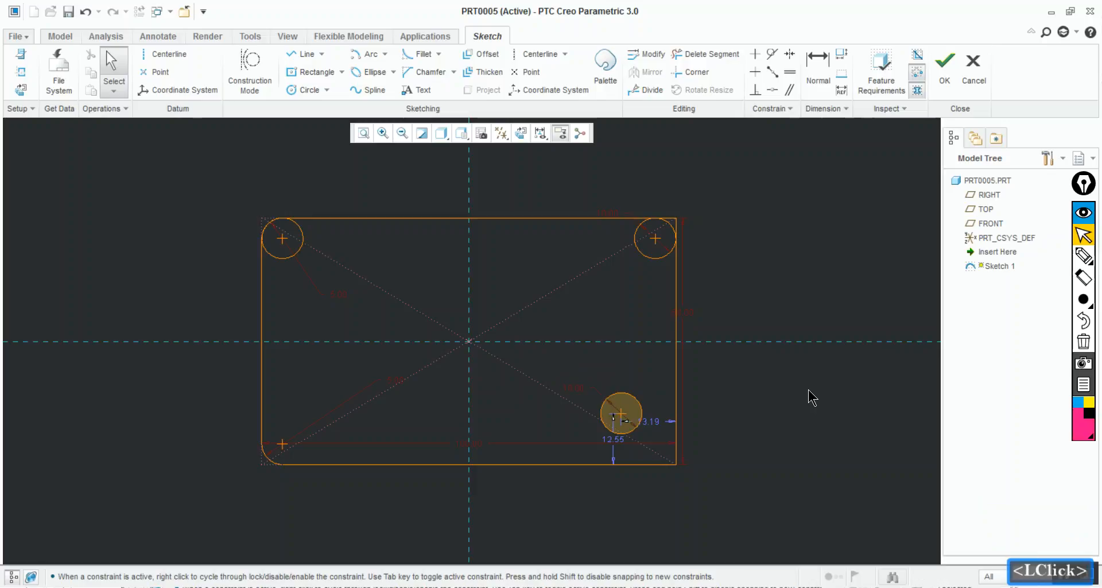
# Make the lower-right circle tangent to the rectangle's right and bottom edges
pyautogui.click(772, 60)
pyautogui.click(643, 410)
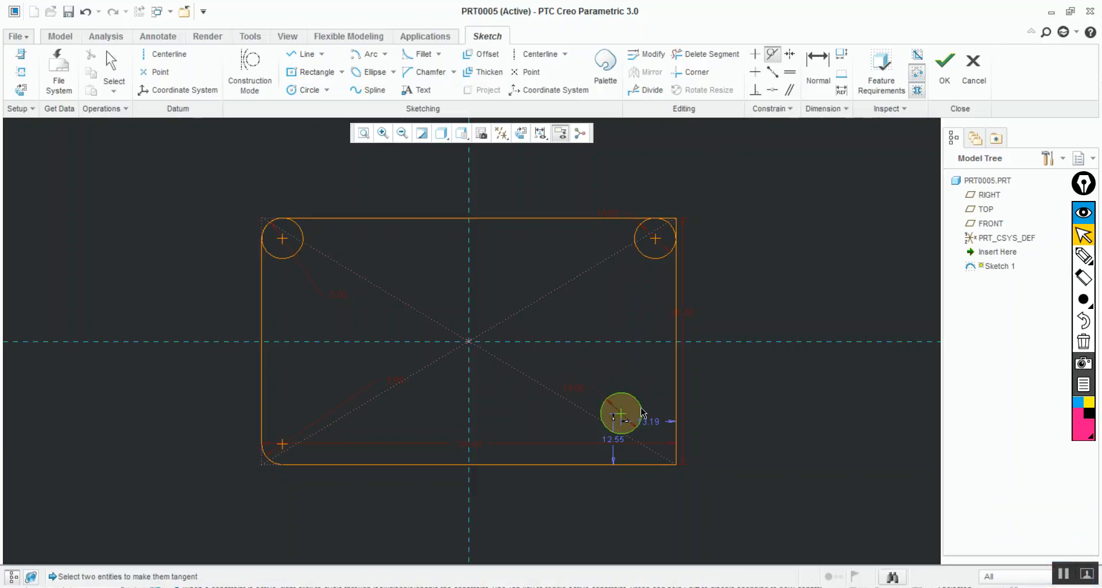
pyautogui.click(677, 406)
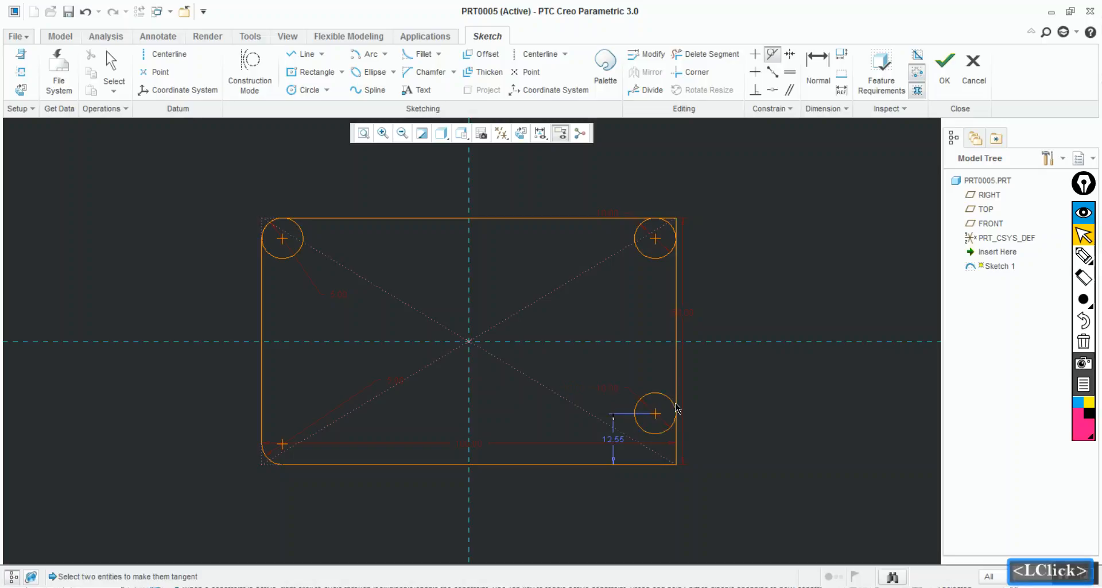
pyautogui.click(659, 464)
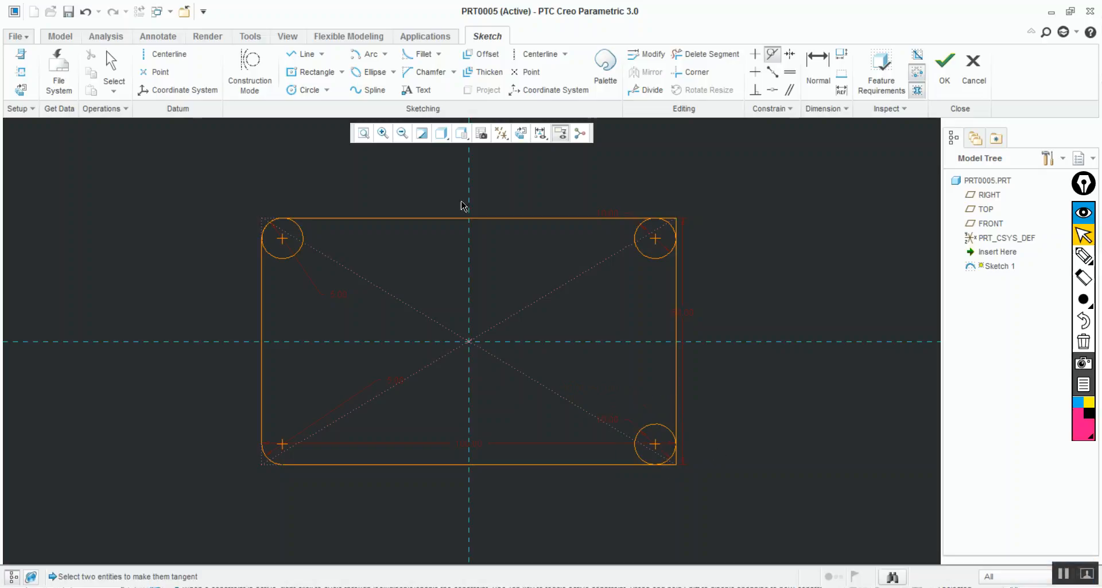
# Trim the sharp corner segments and inner circle arcs at both right corners, keeping only the rounded corners
pyautogui.click(726, 54)
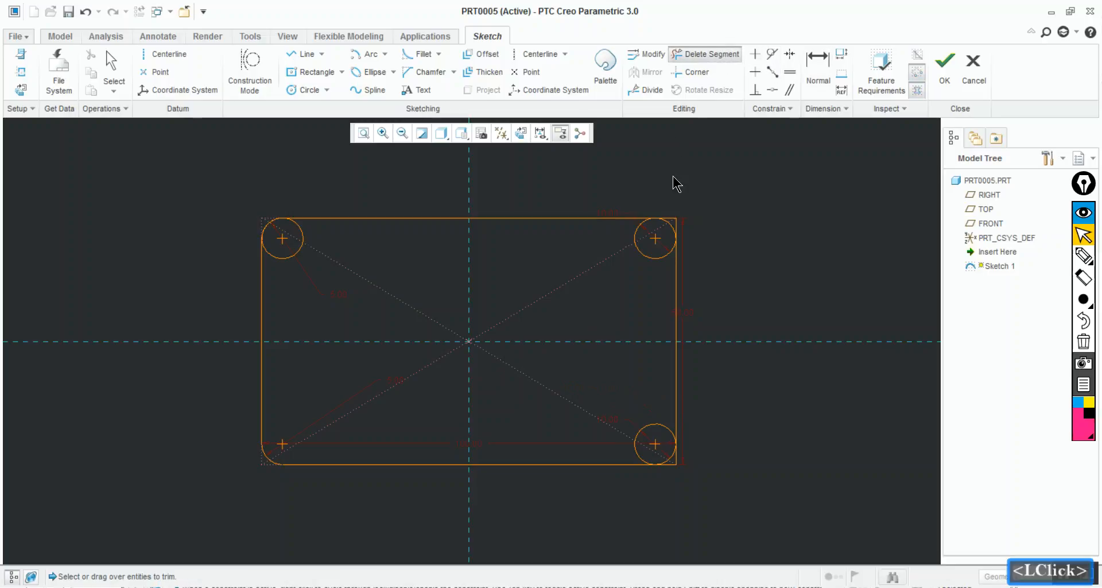
pyautogui.scroll(-3, 666, 225)
pyautogui.moveTo(670, 205); pyautogui.dragTo(684, 226)
pyautogui.moveTo(664, 278); pyautogui.dragTo(637, 244)
pyautogui.moveTo(681, 475); pyautogui.dragTo(680, 462)
pyautogui.moveTo(654, 422)
pyautogui.mouseDown()
pyautogui.moveTo(635, 445)
pyautogui.moveTo(628, 440)
pyautogui.mouseUp()
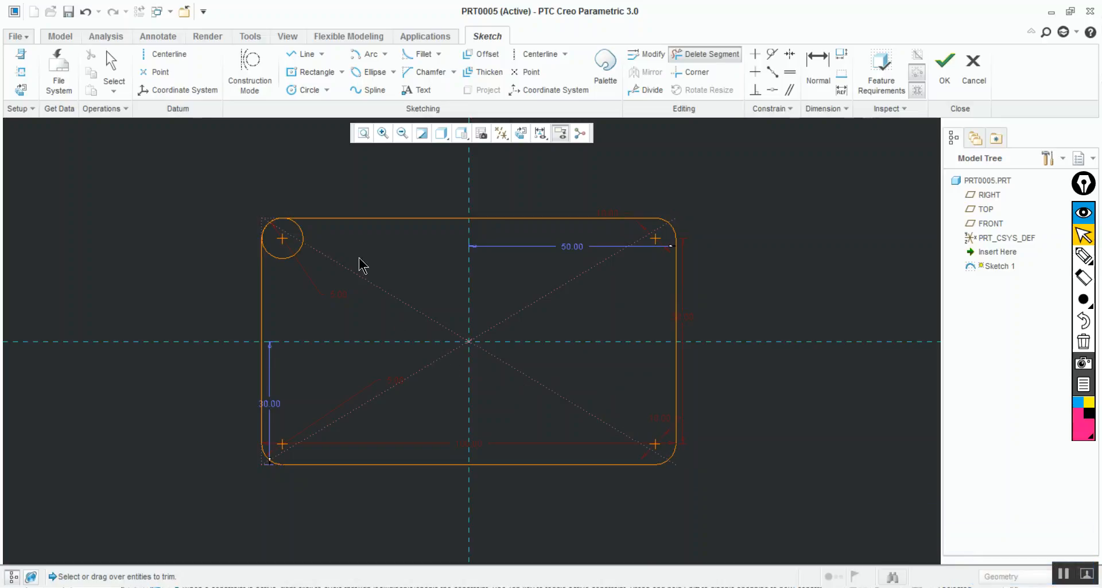
# Delete the full circle at the rectangle's upper-left fillet
pyautogui.middleClick(309, 186)
pyautogui.click(299, 254)
pyautogui.press('Delete')
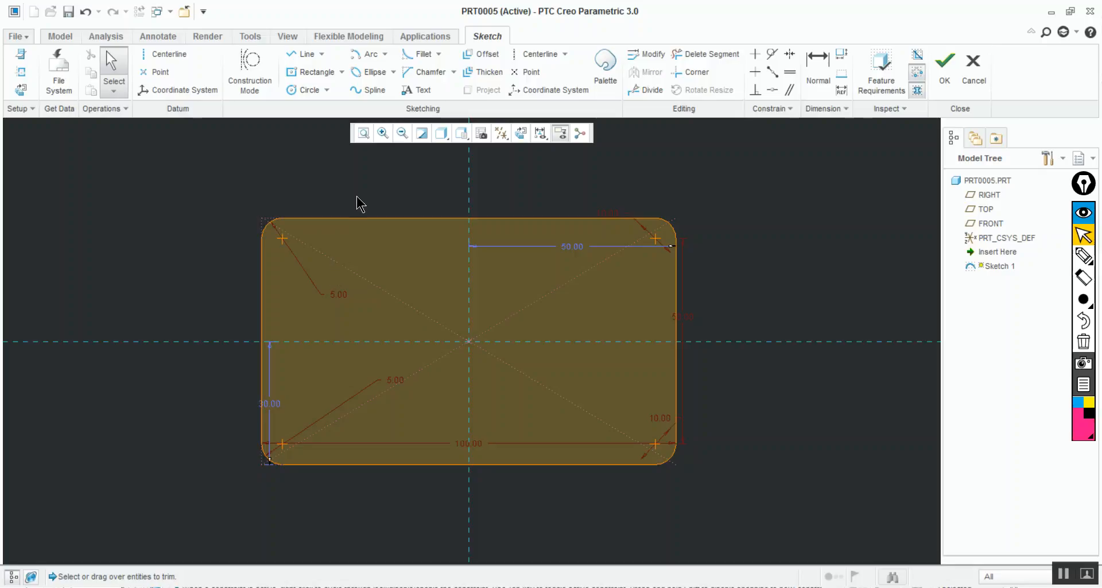
pyautogui.click(761, 195)
pyautogui.click(439, 55)
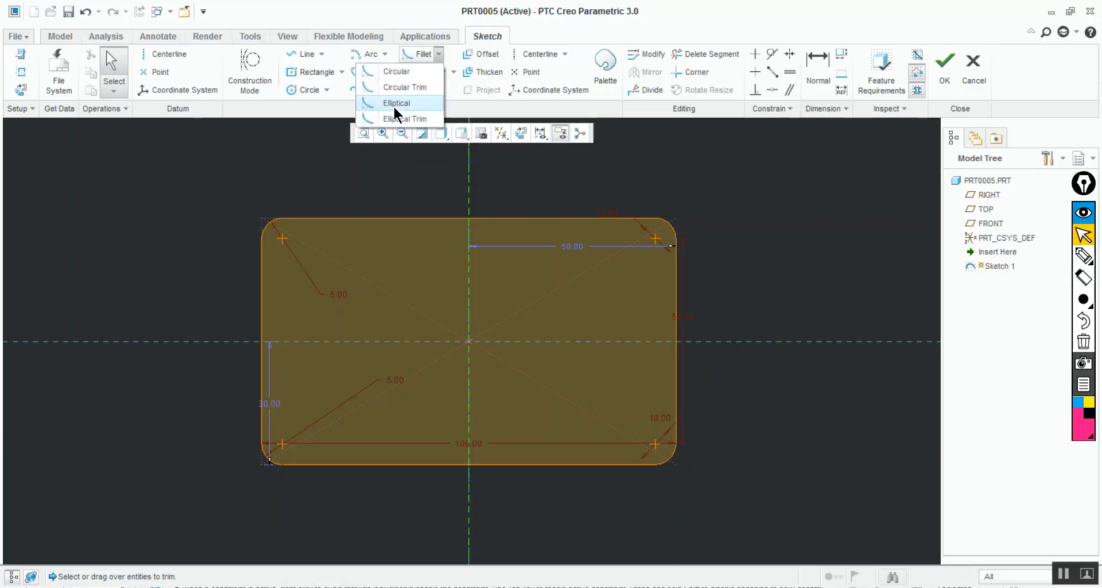
pyautogui.click(324, 154)
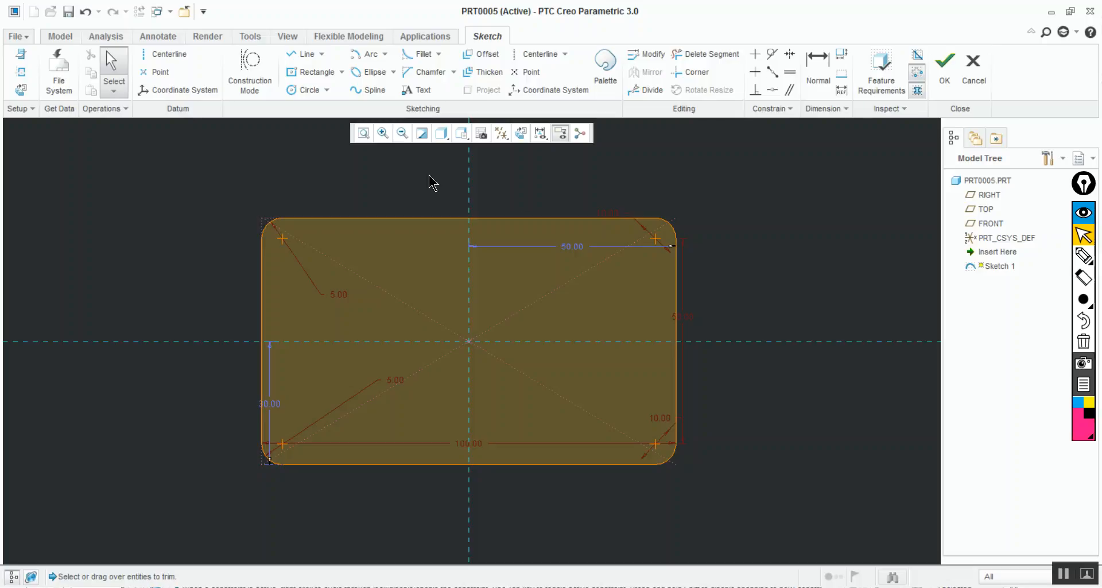
# Draw a corner rectangle about 49 by 29 around the center, inside the rounded rectangle
pyautogui.click(307, 76)
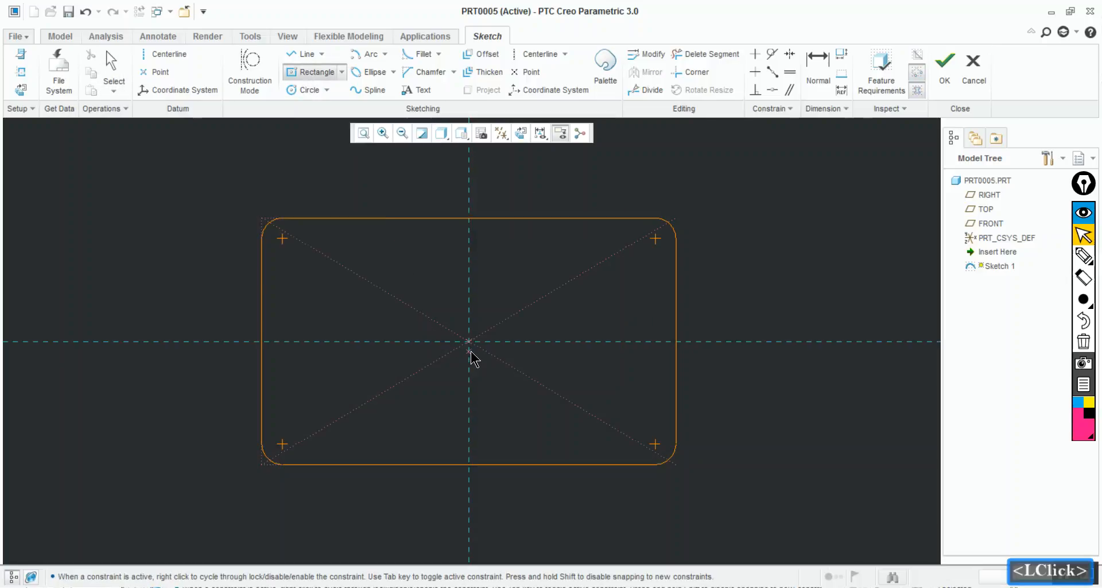
pyautogui.click(348, 73)
pyautogui.click(342, 72)
pyautogui.click(290, 89)
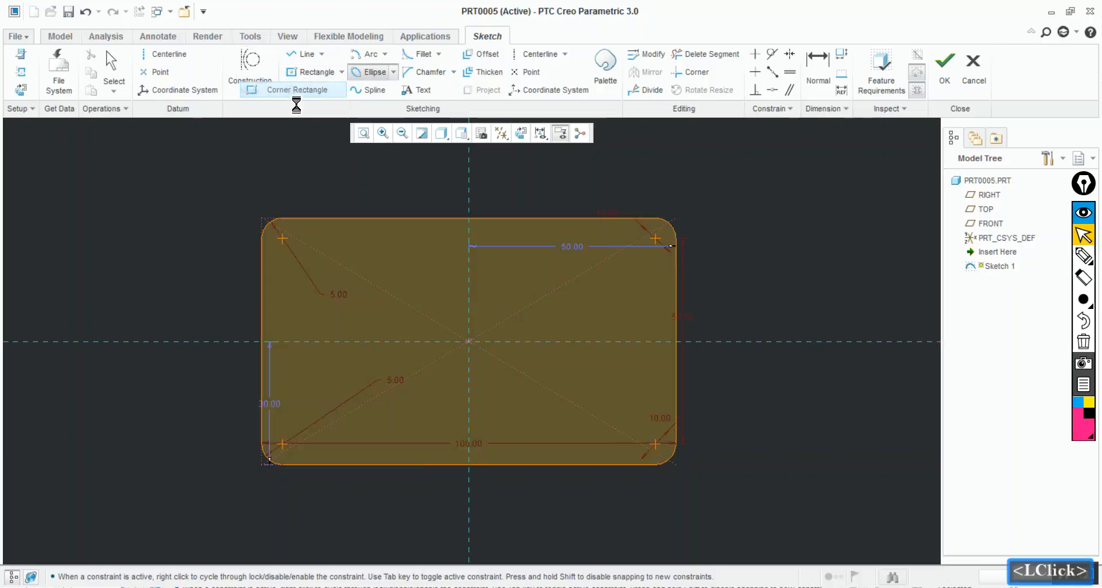
pyautogui.click(367, 281)
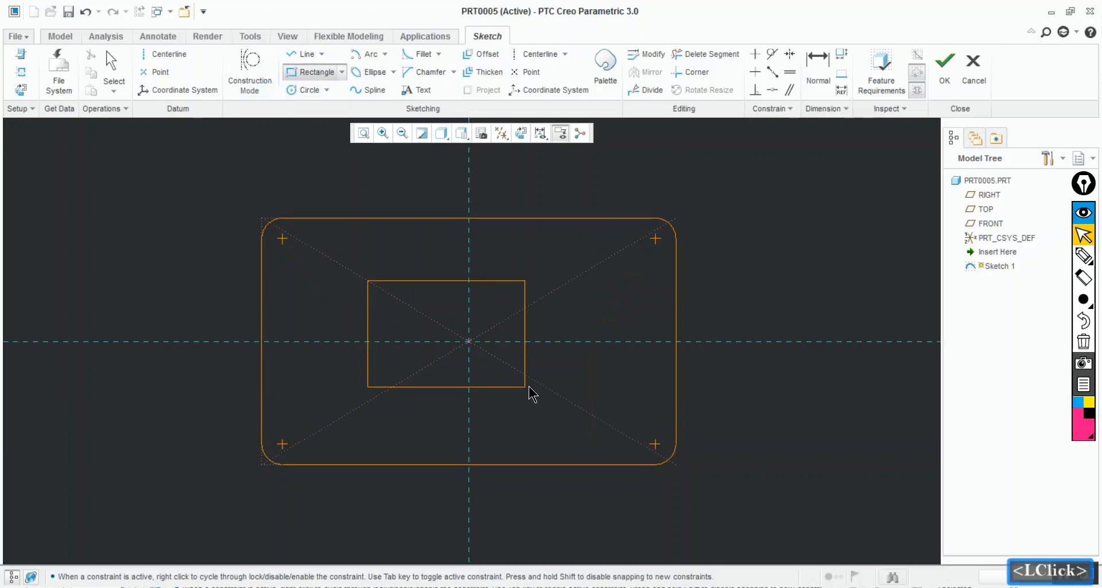
pyautogui.click(581, 406)
pyautogui.middleClick(792, 300)
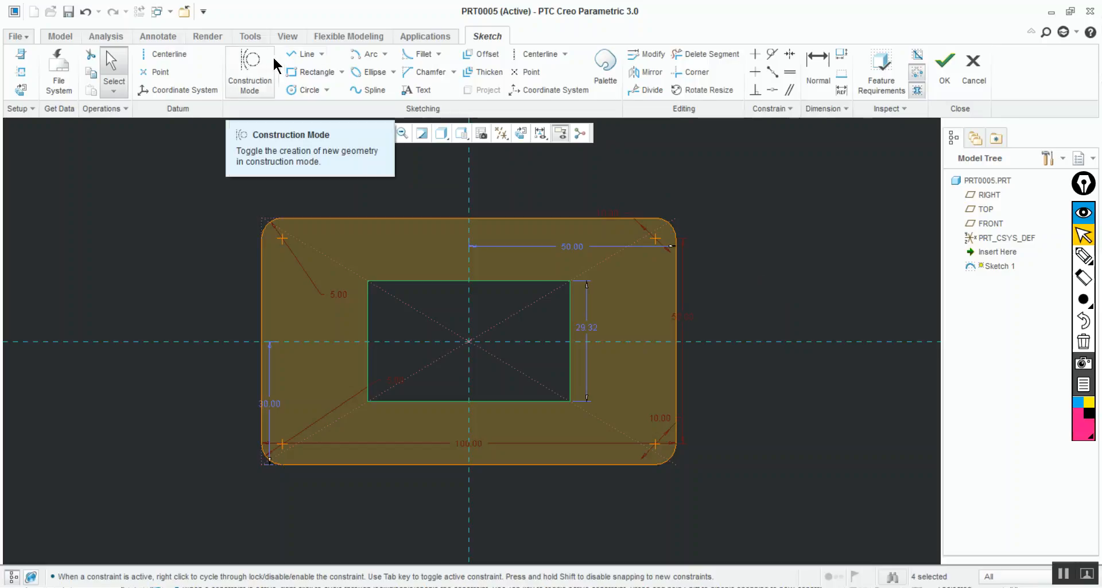
# Draw a diagonal line across the inner rectangle's upper-left corner, about 11 wide and 10 high, and trim off the corner
pyautogui.click(303, 54)
pyautogui.click(411, 281)
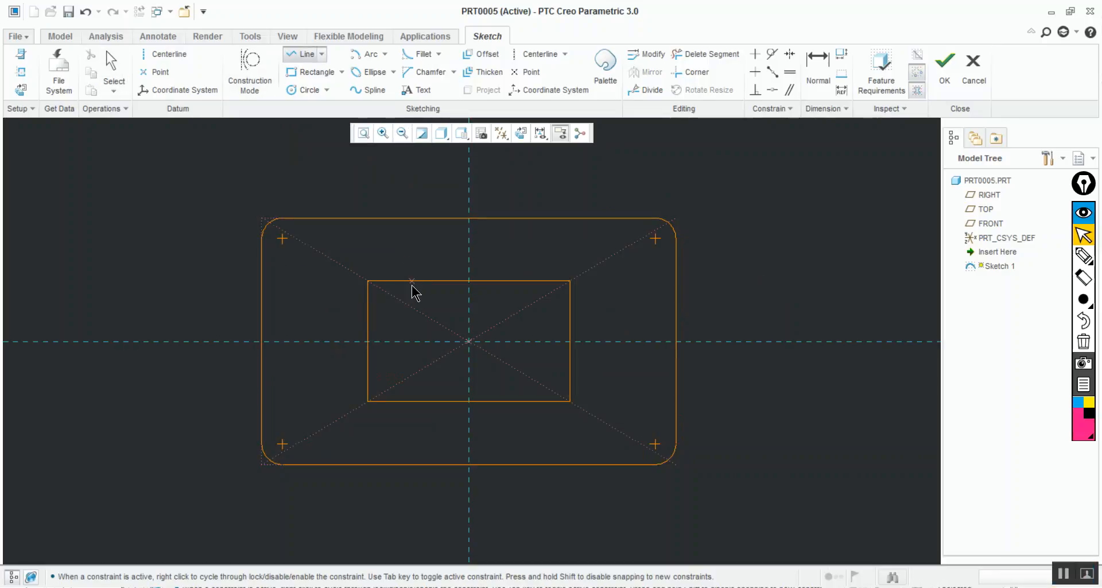
pyautogui.click(367, 319)
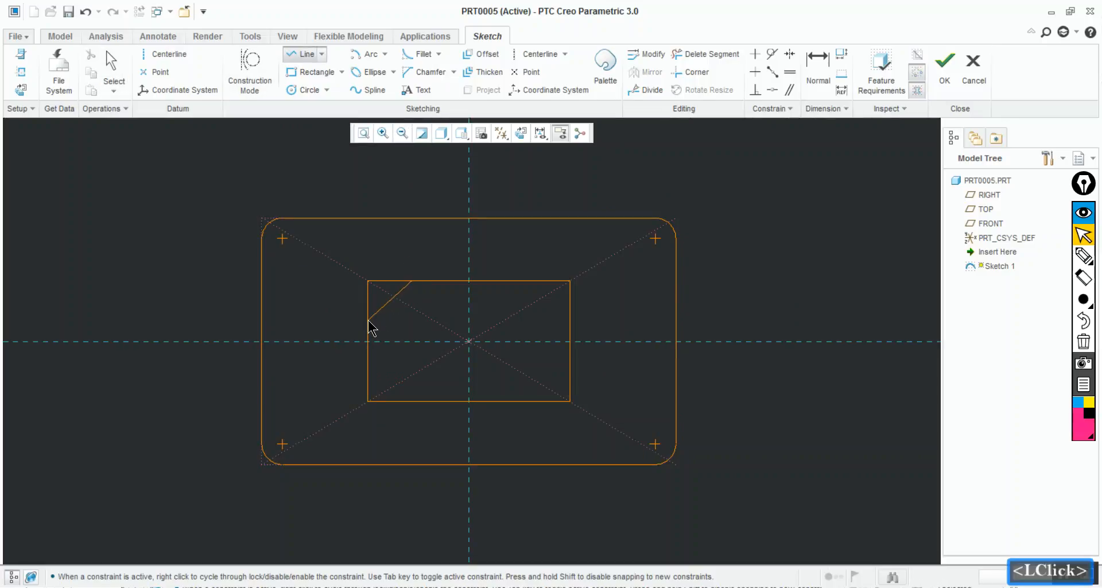
pyautogui.click(678, 60)
pyautogui.moveTo(402, 270); pyautogui.dragTo(359, 310)
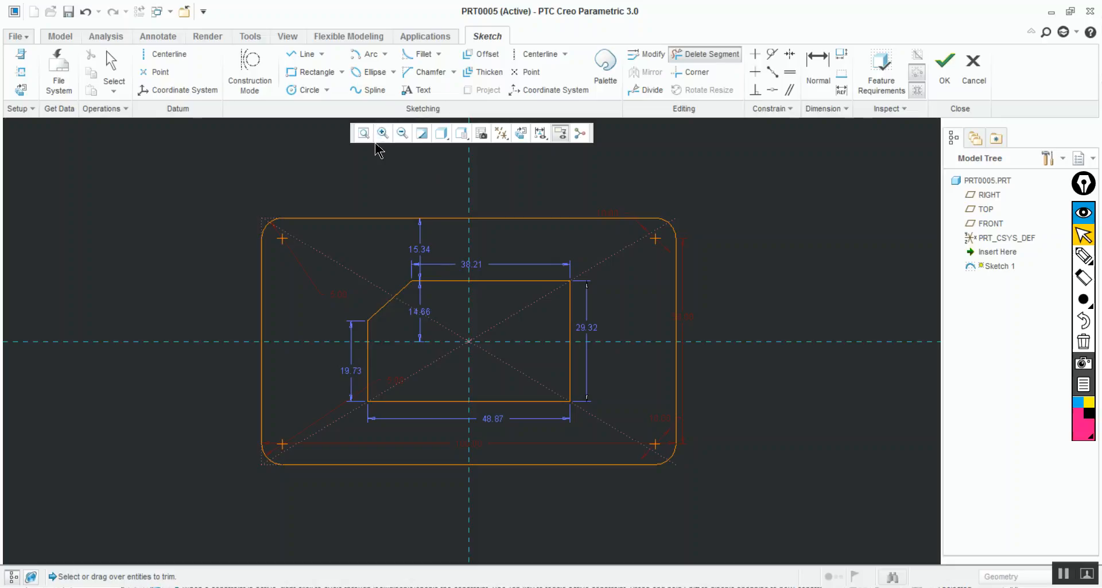
# Chamfer the inner rectangle's lower-right corner, about 12 wide and 9 high
pyautogui.click(420, 78)
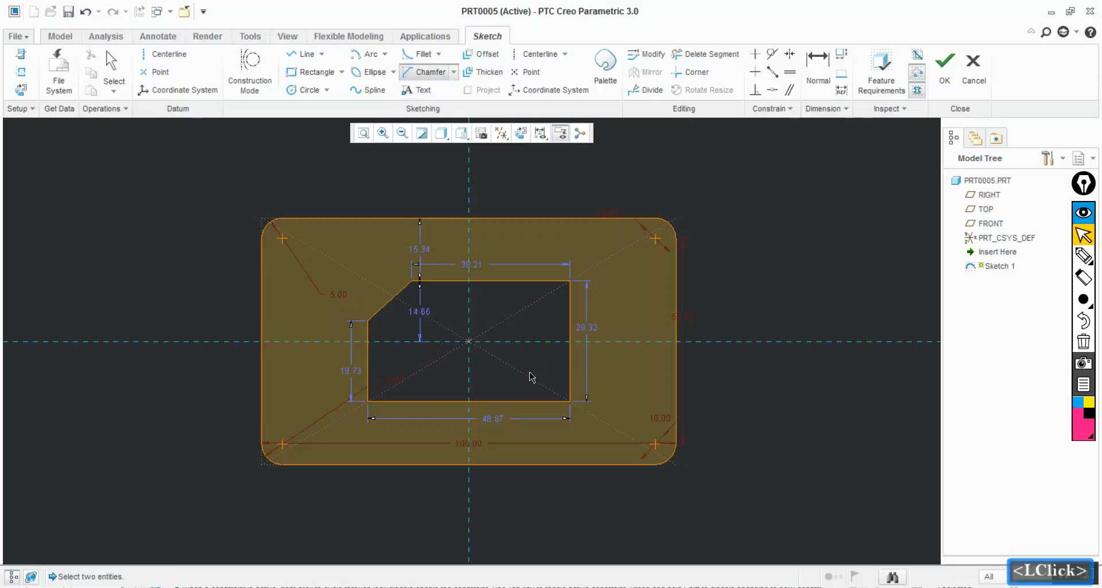
pyautogui.click(521, 402)
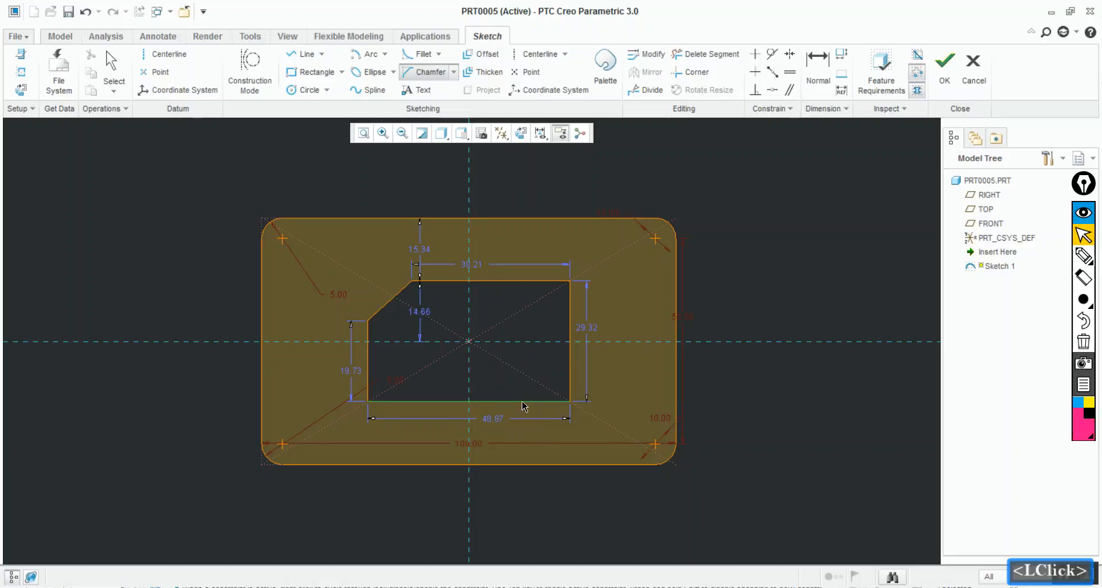
pyautogui.click(569, 370)
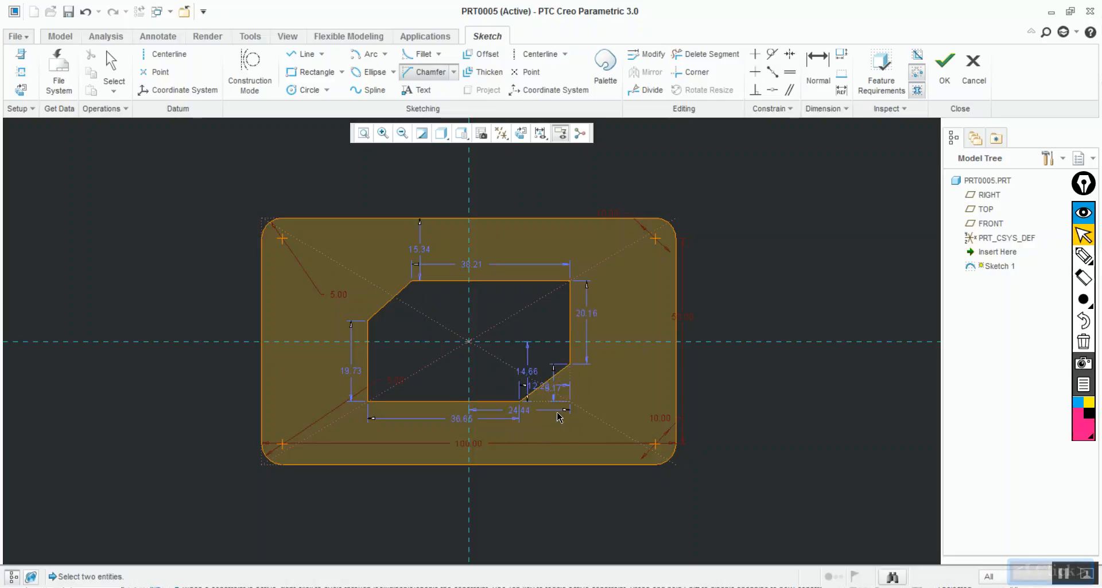
# Reposition the lower-right chamfer's width dimension below its corner and its height dimension to the right of it
pyautogui.keyDown('ctrl'); pyautogui.moveTo(582, 481); pyautogui.dragTo(581, 548, button='middle'); pyautogui.keyUp('ctrl')
pyautogui.keyDown('ctrl'); pyautogui.moveTo(581, 325); pyautogui.dragTo(580, 442, button='middle'); pyautogui.keyUp('ctrl')
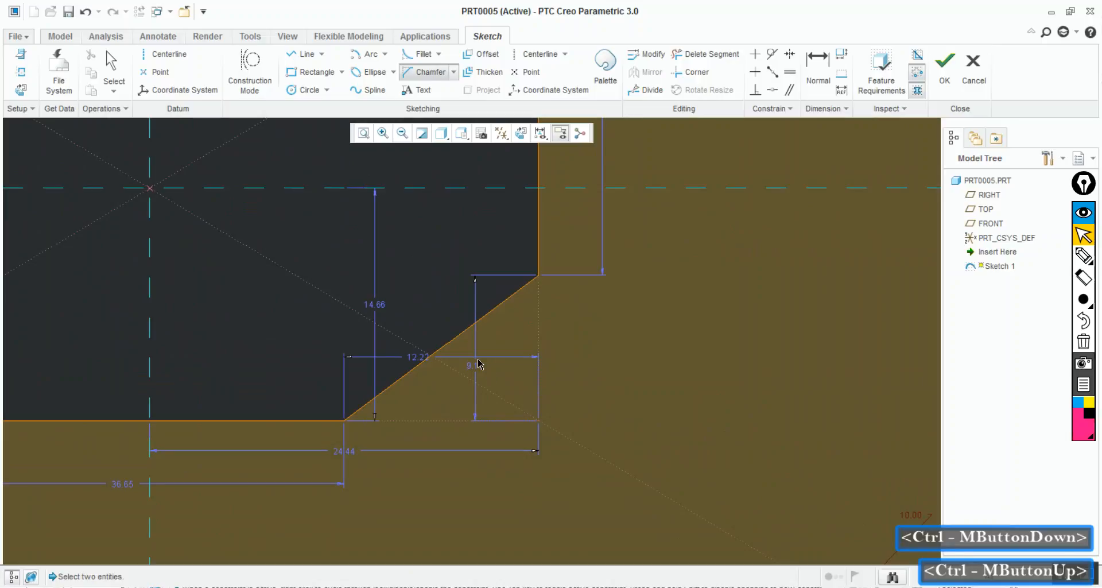
pyautogui.middleClick(412, 361)
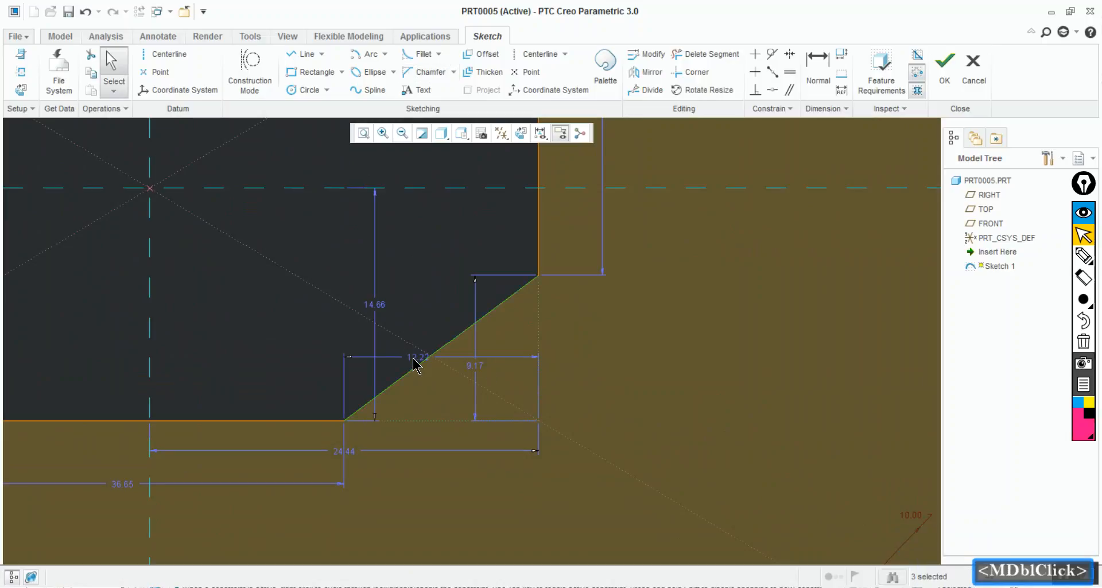
pyautogui.click(418, 364)
pyautogui.moveTo(420, 362); pyautogui.dragTo(414, 438)
pyautogui.moveTo(474, 386); pyautogui.dragTo(566, 362)
pyautogui.click(528, 289)
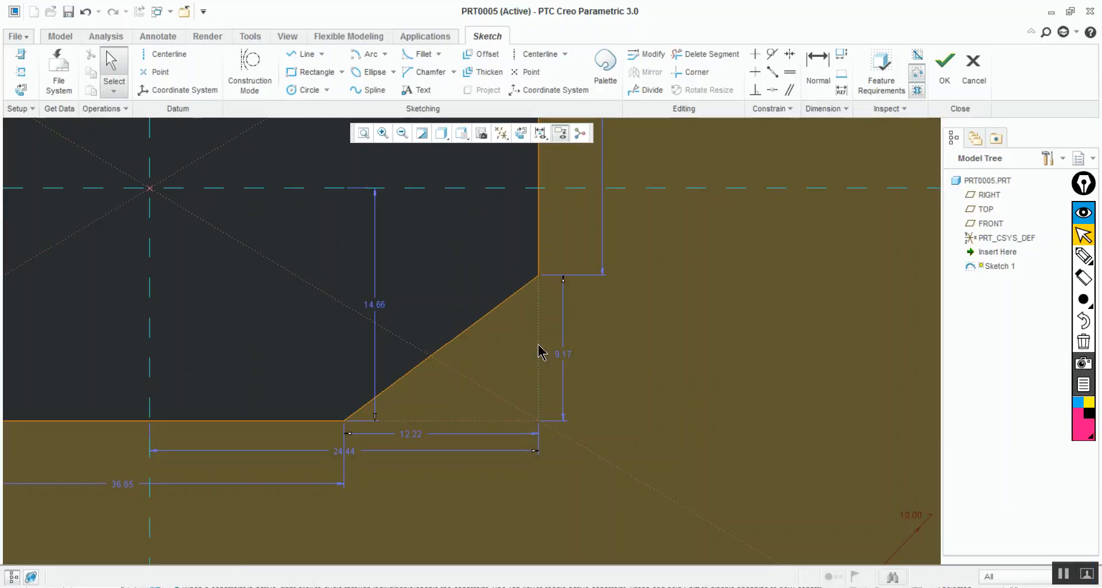
# Set the lower-right chamfer's height and width both to 10
pyautogui.doubleClick(567, 354)
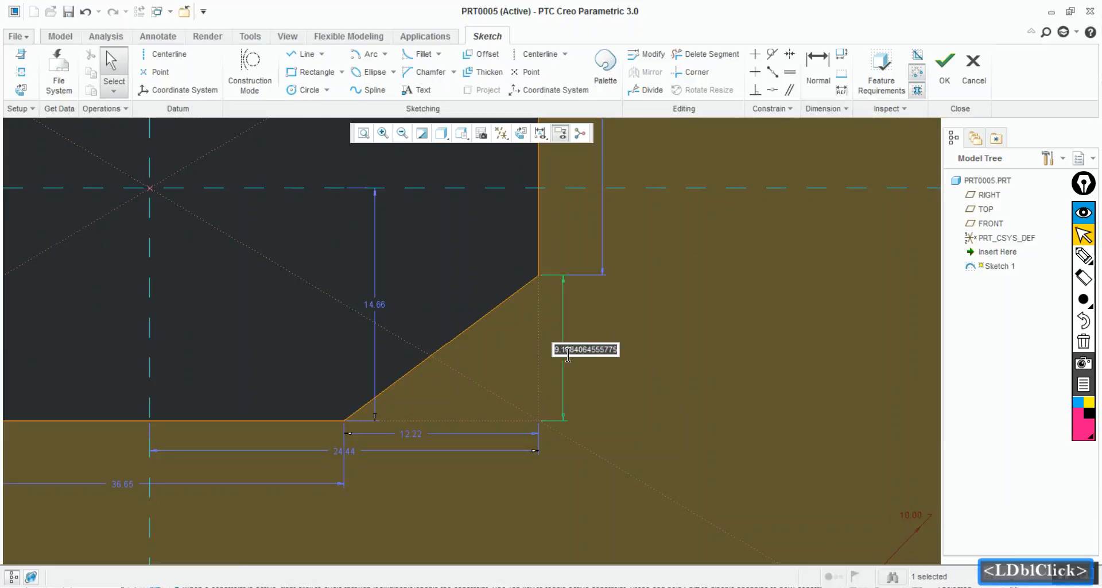
pyautogui.write('10')
pyautogui.press('Return')
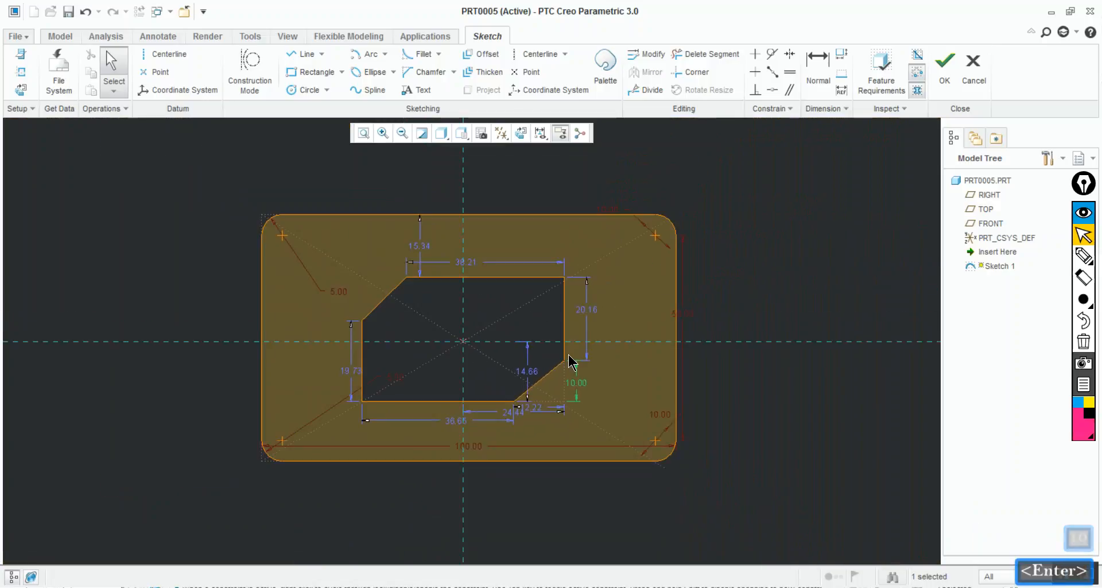
pyautogui.doubleClick(531, 407)
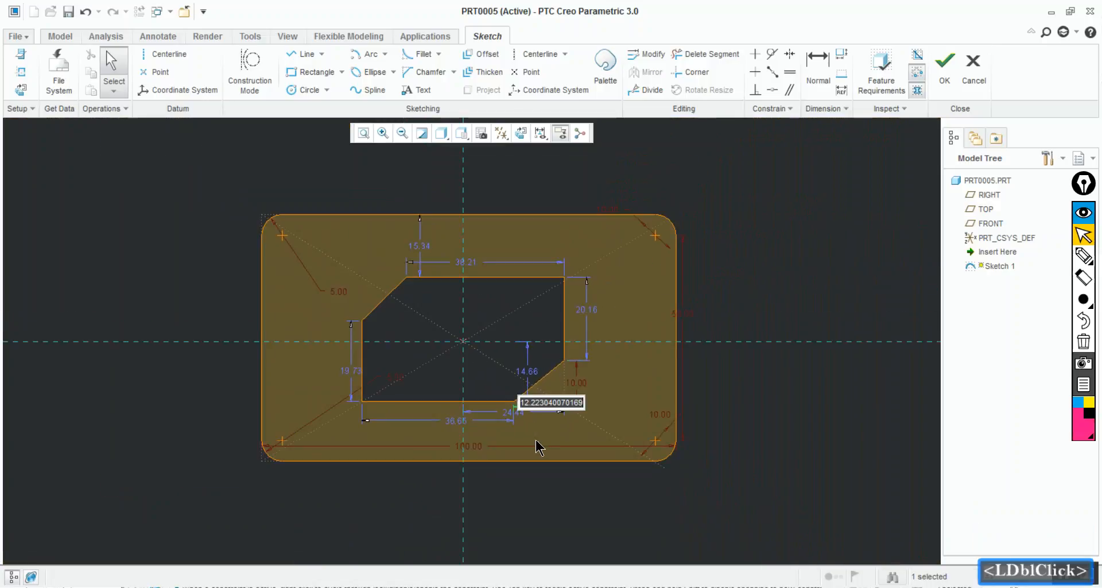
pyautogui.write('10')
pyautogui.press('Return')
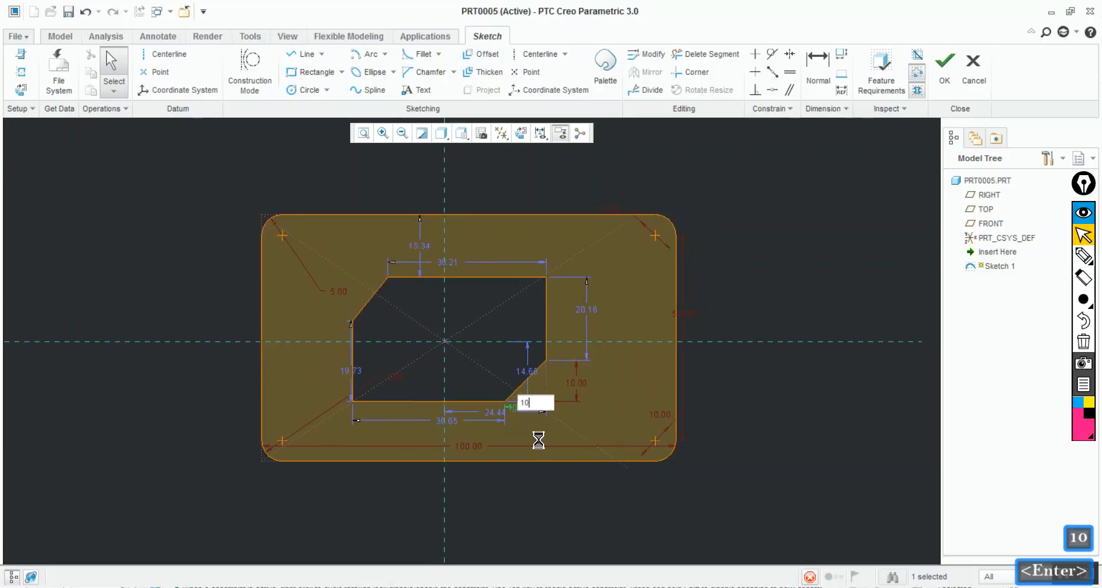
pyautogui.click(605, 419)
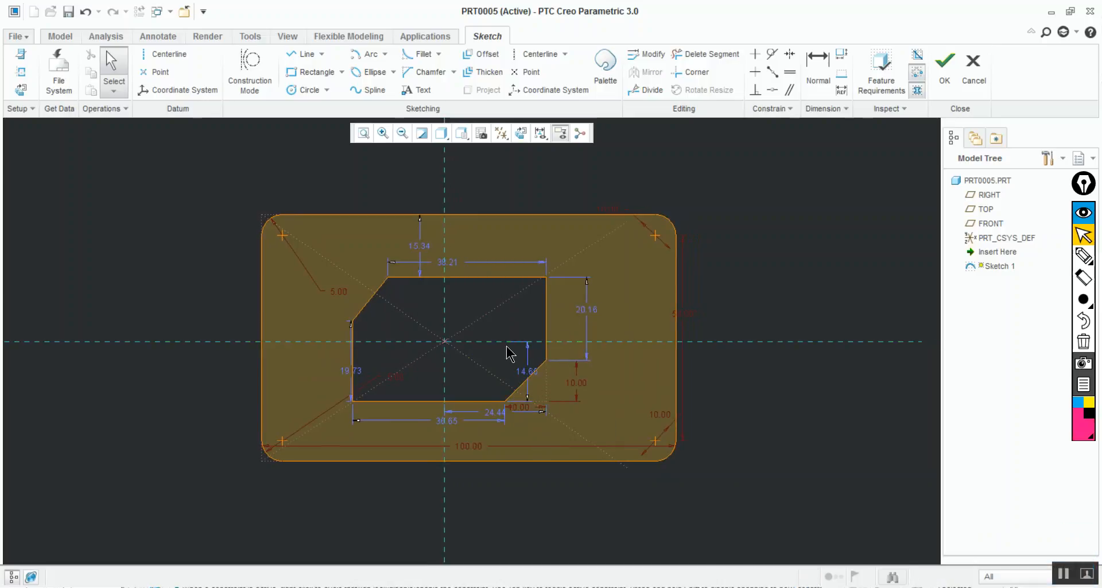
# Draw a diagonal line across the inner rectangle's upper-right corner, about 10 wide and 10 high
pyautogui.click(298, 55)
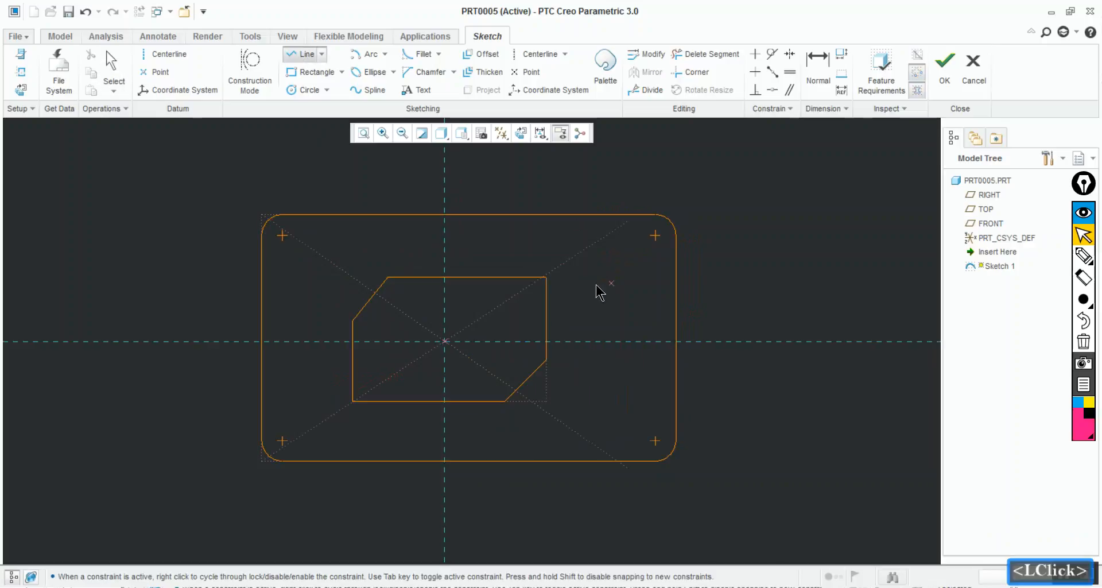
pyautogui.click(506, 277)
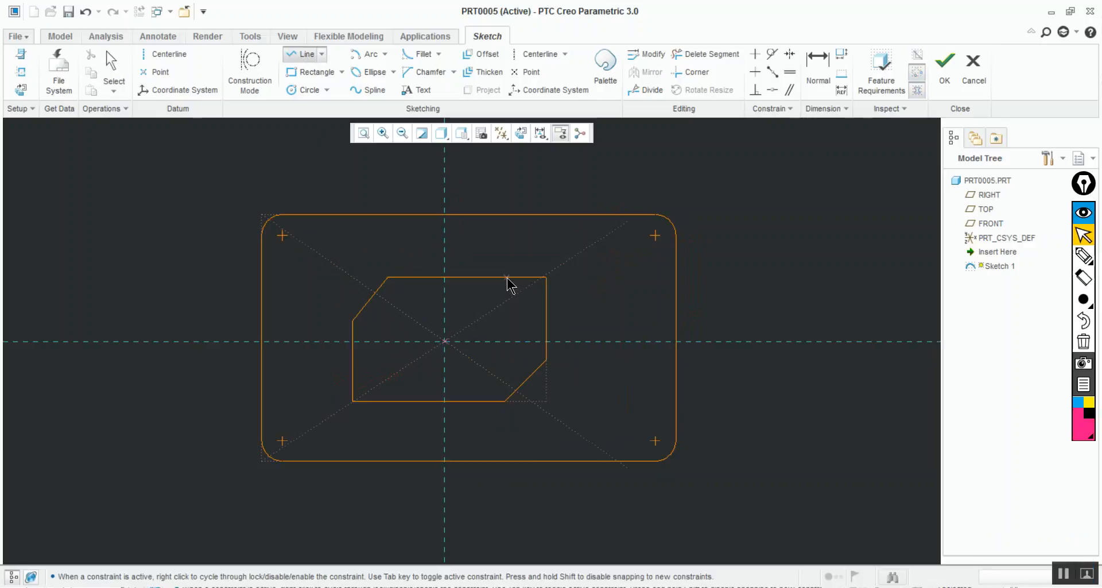
pyautogui.click(546, 320)
pyautogui.middleClick(585, 311)
pyautogui.middleClick(585, 311)
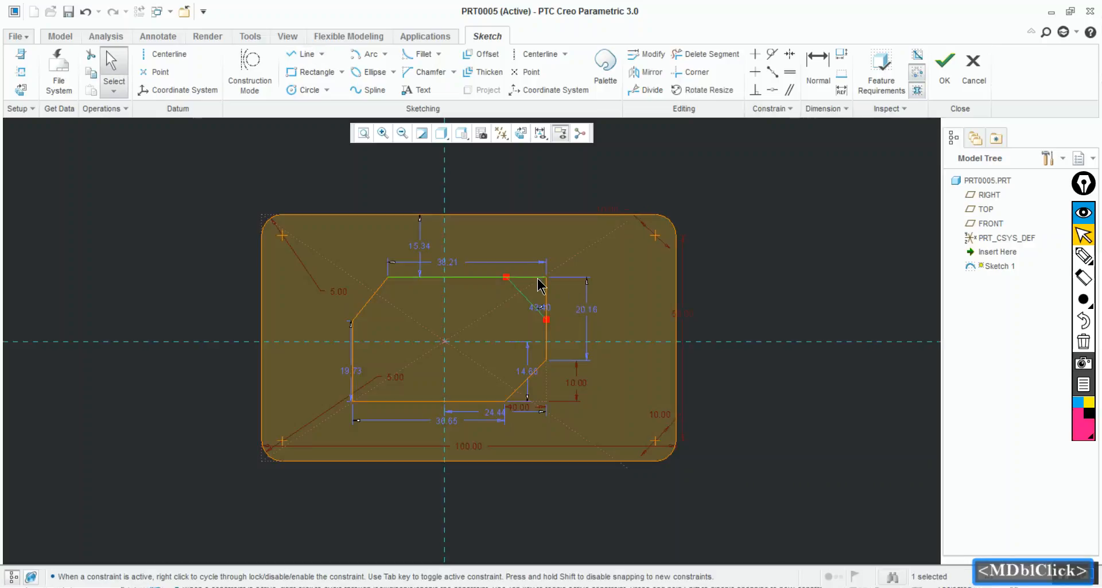
# Set the upper-right diagonal line's angle to the vertical edge to 45 degrees
pyautogui.scroll(-4, 556, 306)
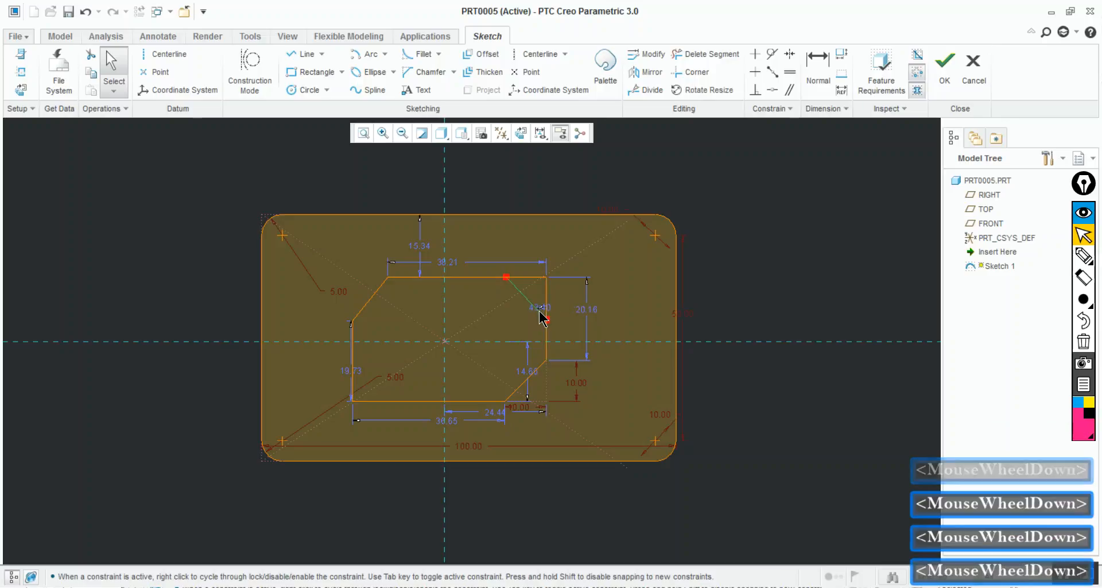
pyautogui.moveTo(542, 313)
pyautogui.keyDown('ctrl'); pyautogui.mouseDown(button='middle')
pyautogui.moveTo(563, 450)
pyautogui.moveTo(563, 423)
pyautogui.moveTo(531, 413)
pyautogui.mouseUp(button='middle'); pyautogui.keyUp('ctrl')
pyautogui.moveTo(494, 359); pyautogui.dragTo(489, 312)
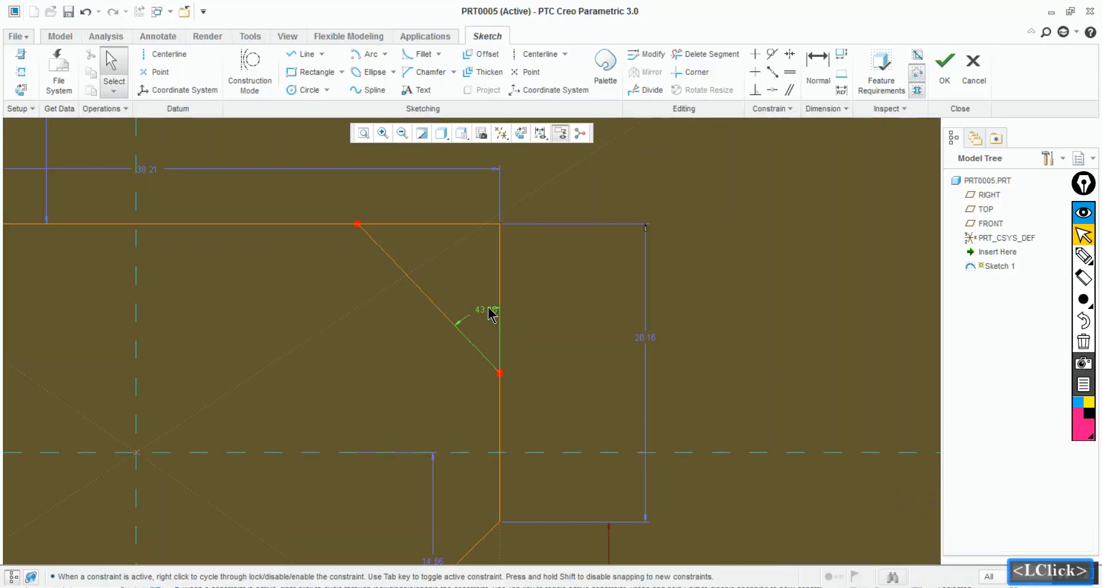
pyautogui.doubleClick(487, 308)
pyautogui.write('45')
pyautogui.press('Return')
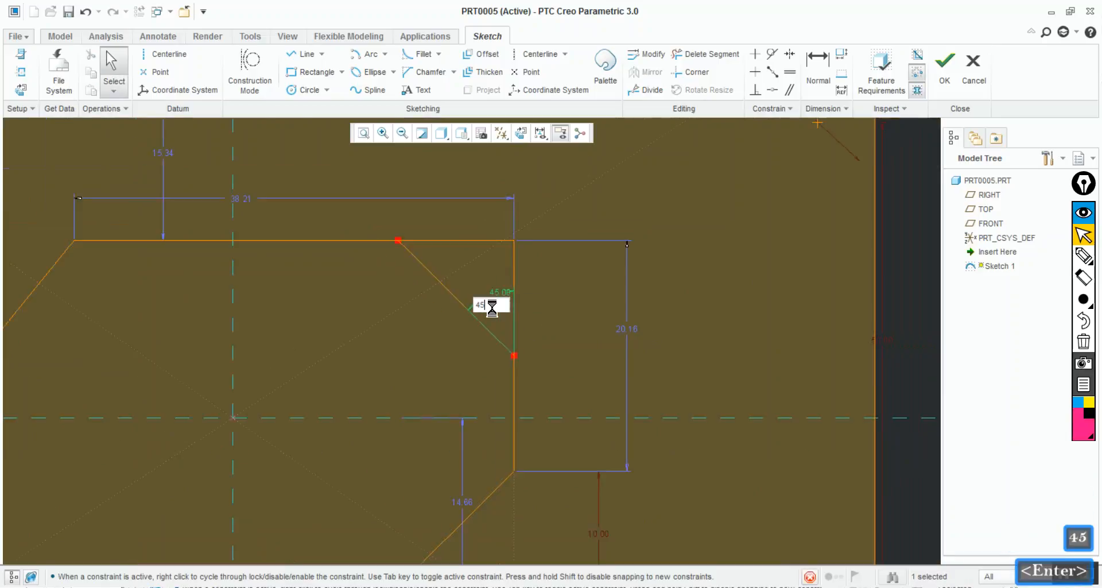
pyautogui.keyDown('ctrl'); pyautogui.moveTo(552, 294); pyautogui.dragTo(550, 290, button='middle'); pyautogui.keyUp('ctrl')
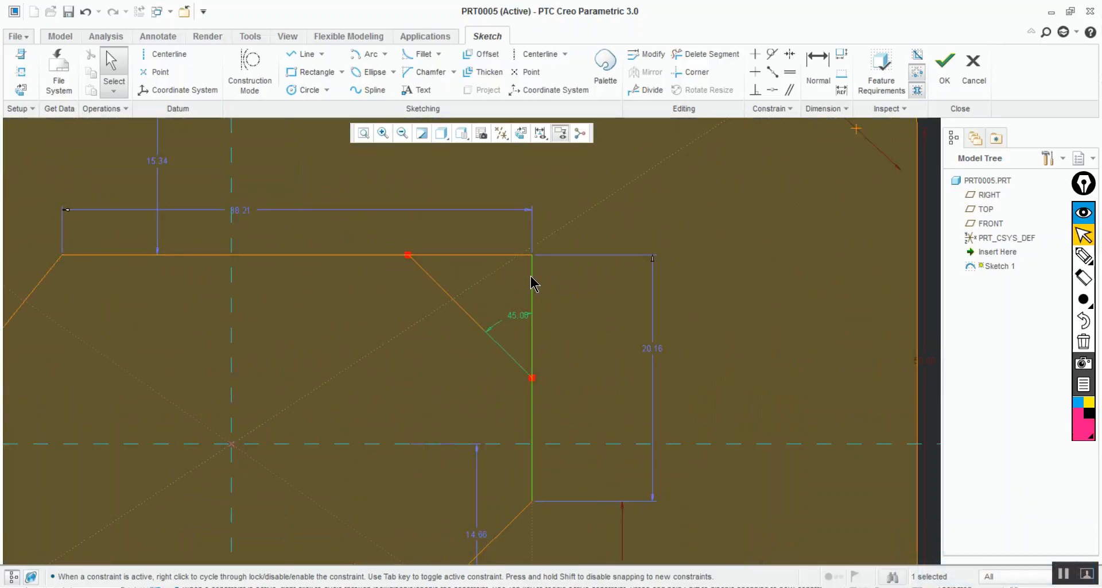
# Dimension the vertical distance between the upper-right diagonal's lower endpoint and the inner rectangle's corner
pyautogui.click(824, 67)
pyautogui.click(533, 377)
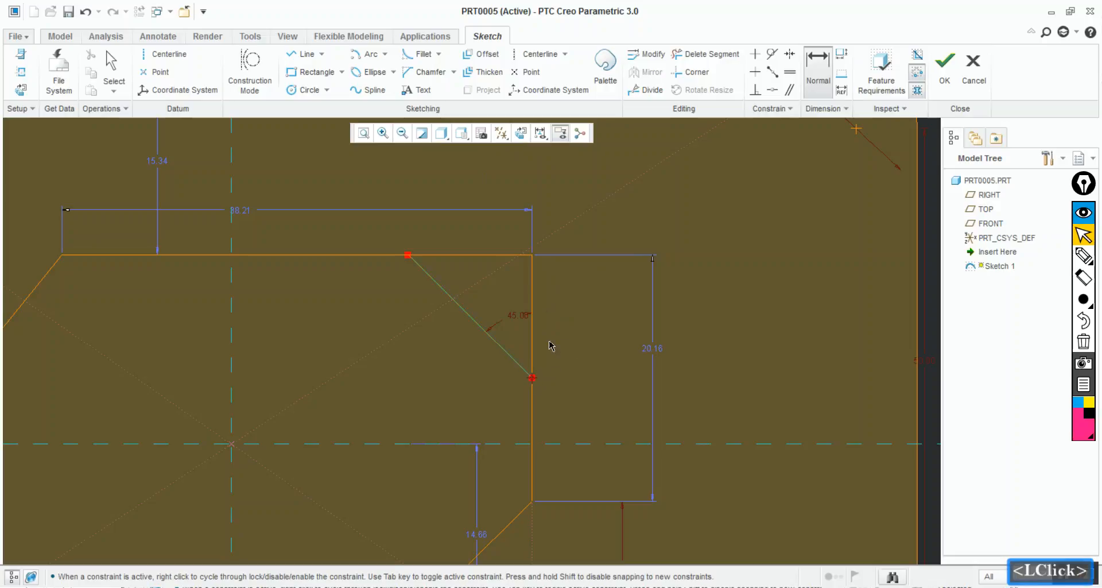
pyautogui.click(532, 254)
pyautogui.middleClick(557, 292)
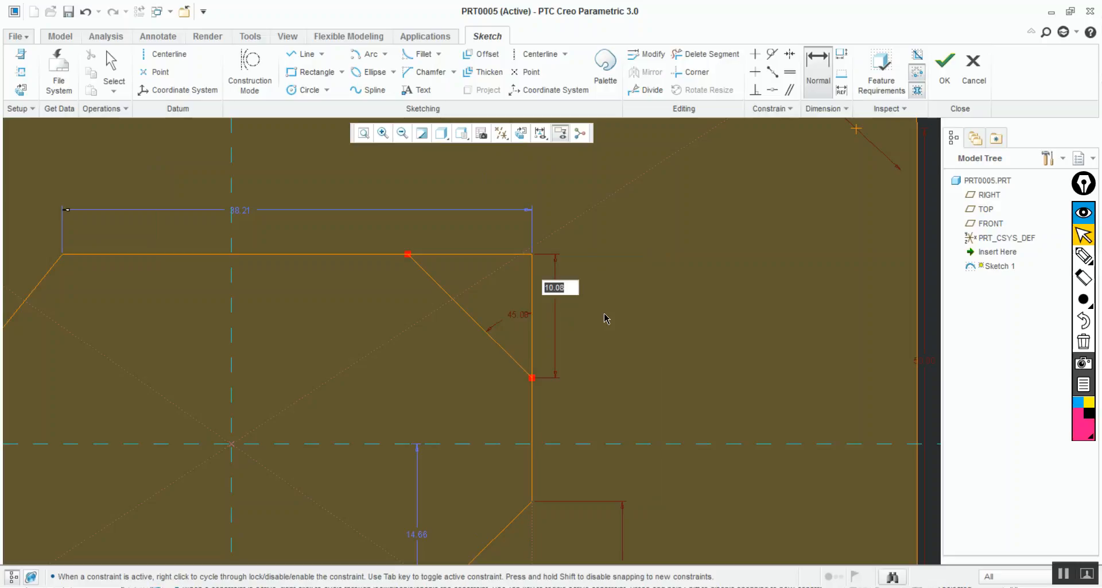
# Try a height of 15 for the upper-right diagonal line twice, undoing the change each time
pyautogui.write('15')
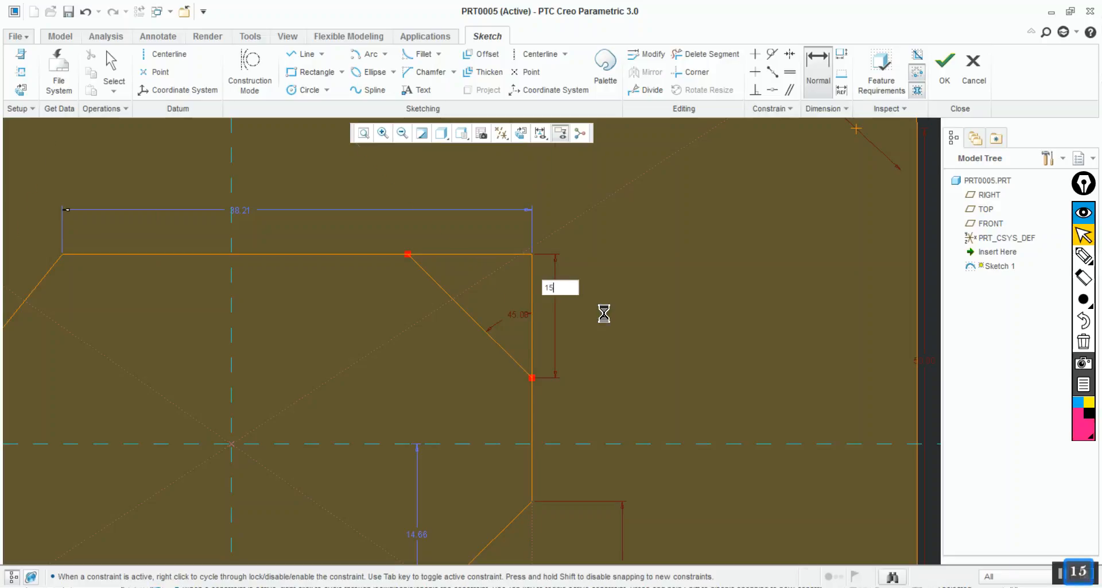
pyautogui.press('Return')
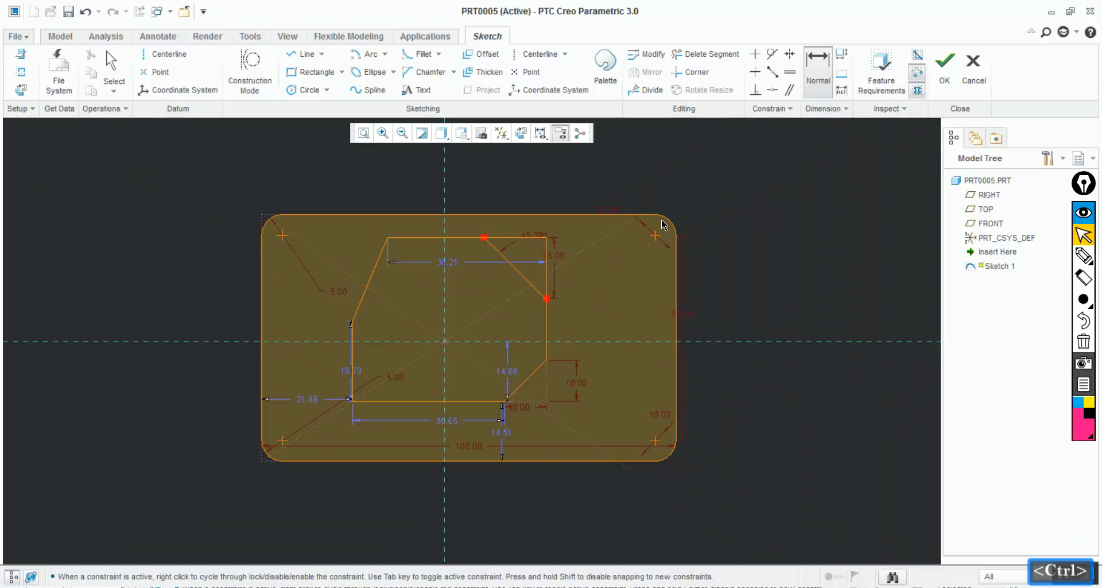
pyautogui.hotkey('ctrl', 'z')
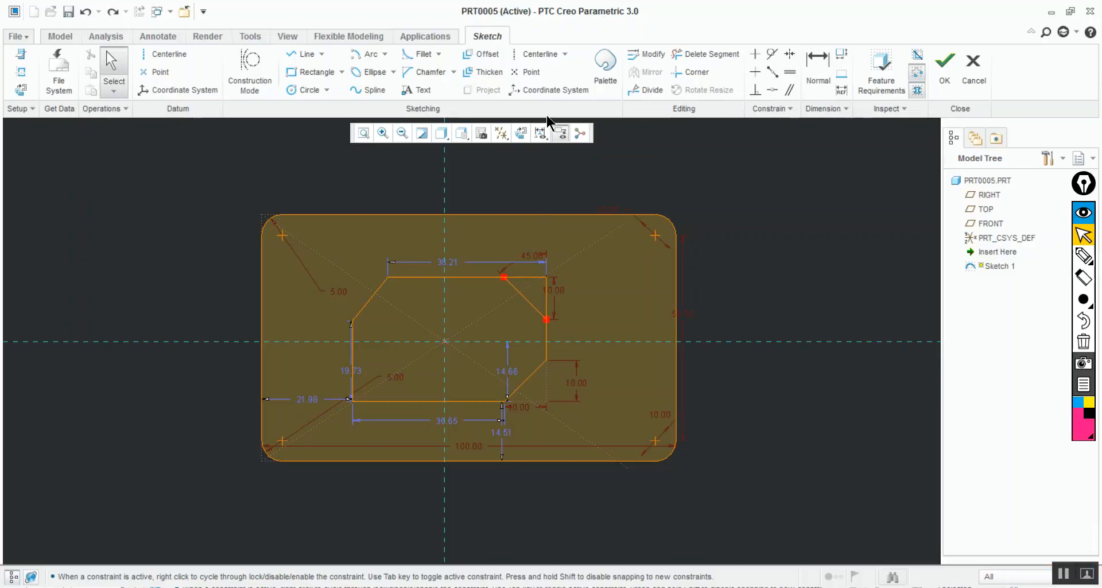
pyautogui.doubleClick(556, 290)
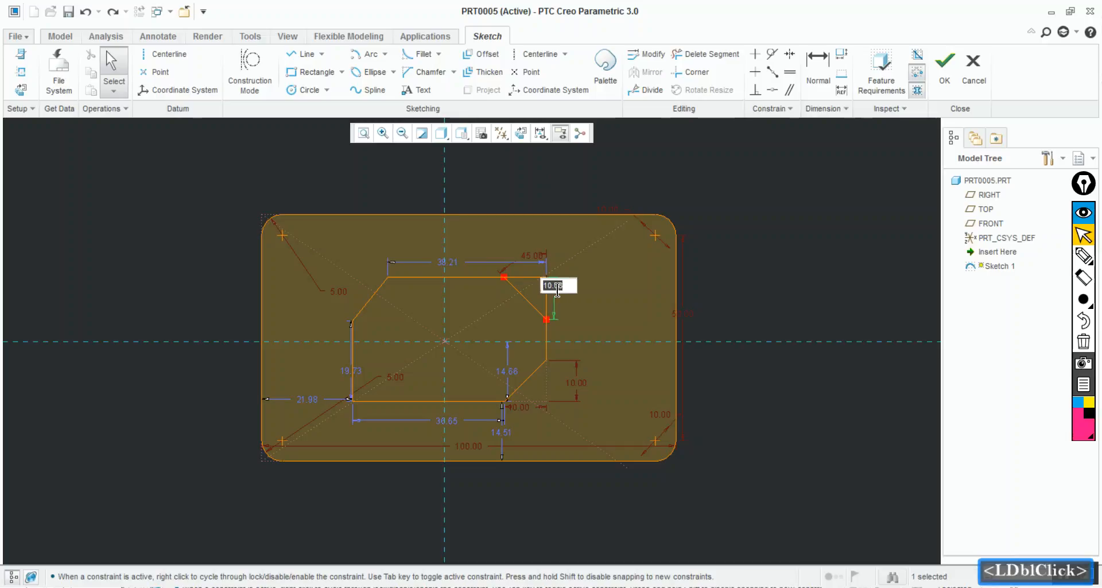
pyautogui.write('15')
pyautogui.press('Return')
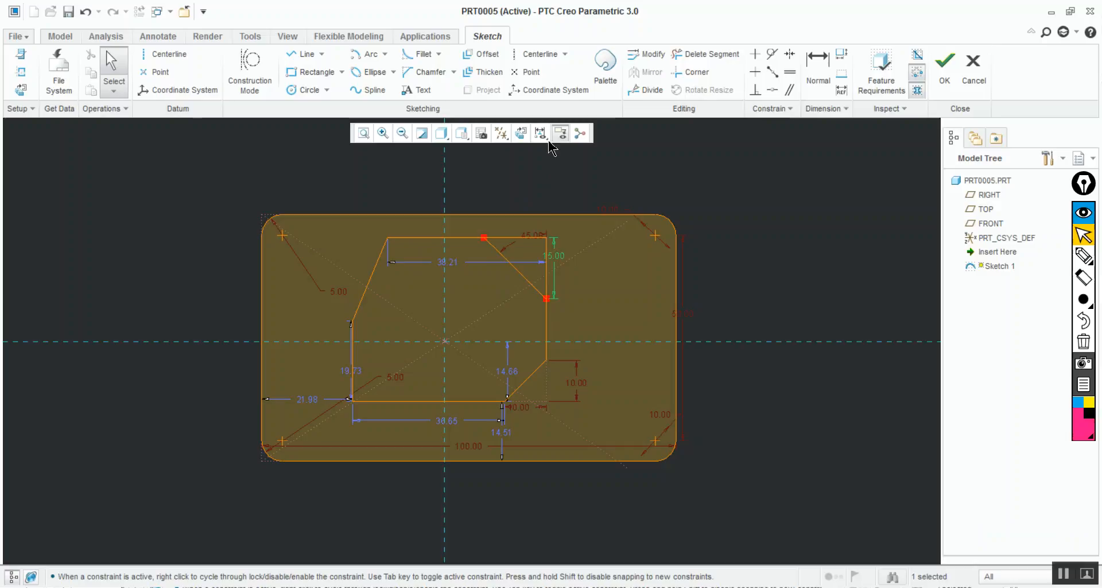
pyautogui.hotkey('ctrl', 'z')
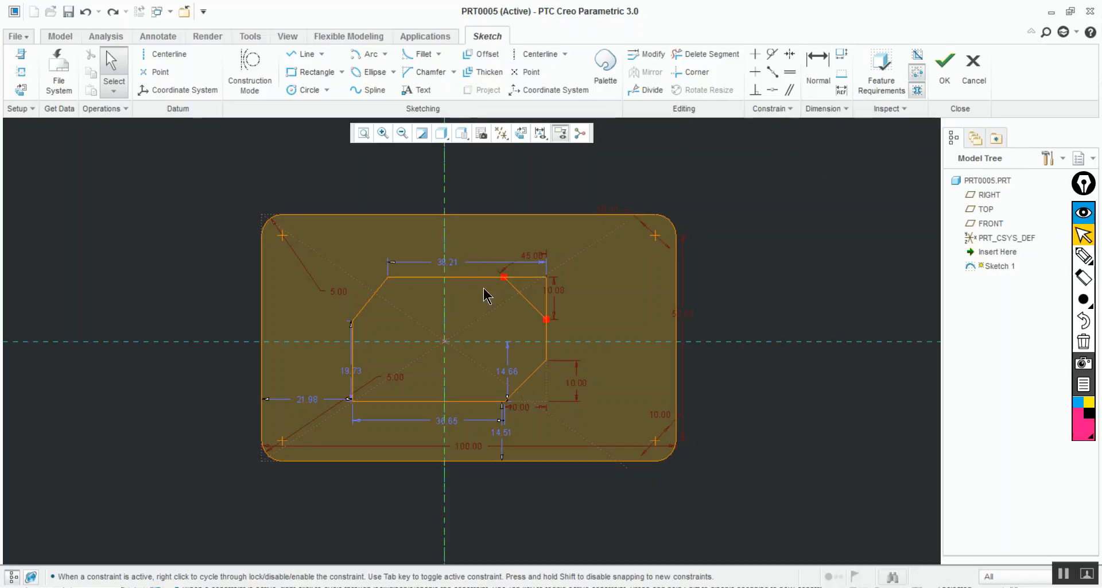
# Dimension the inner profile's top edge from the horizontal reference axis and set the distance to 15
pyautogui.click(821, 60)
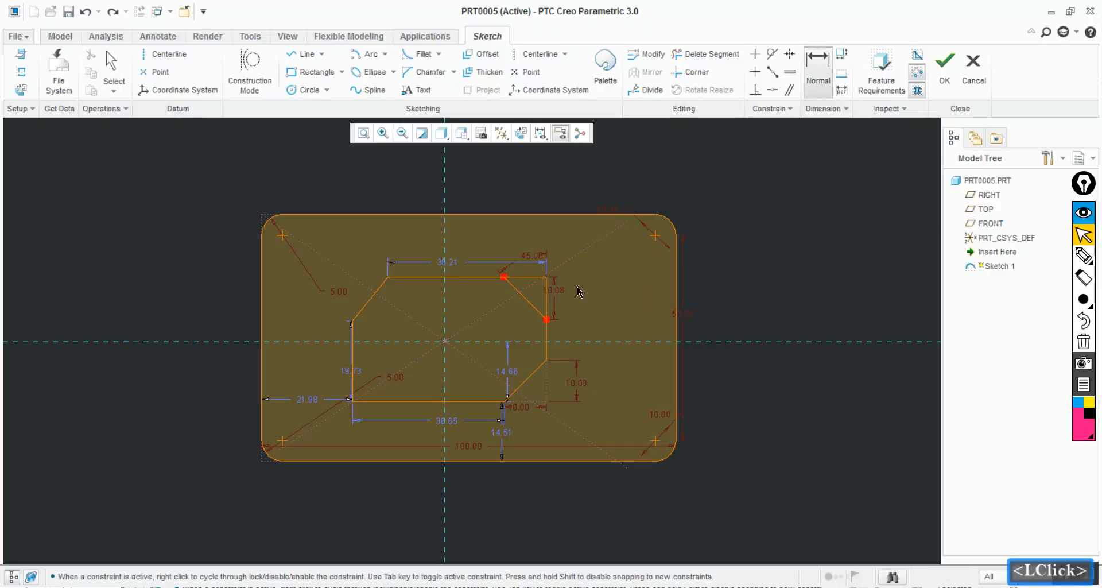
pyautogui.click(574, 343)
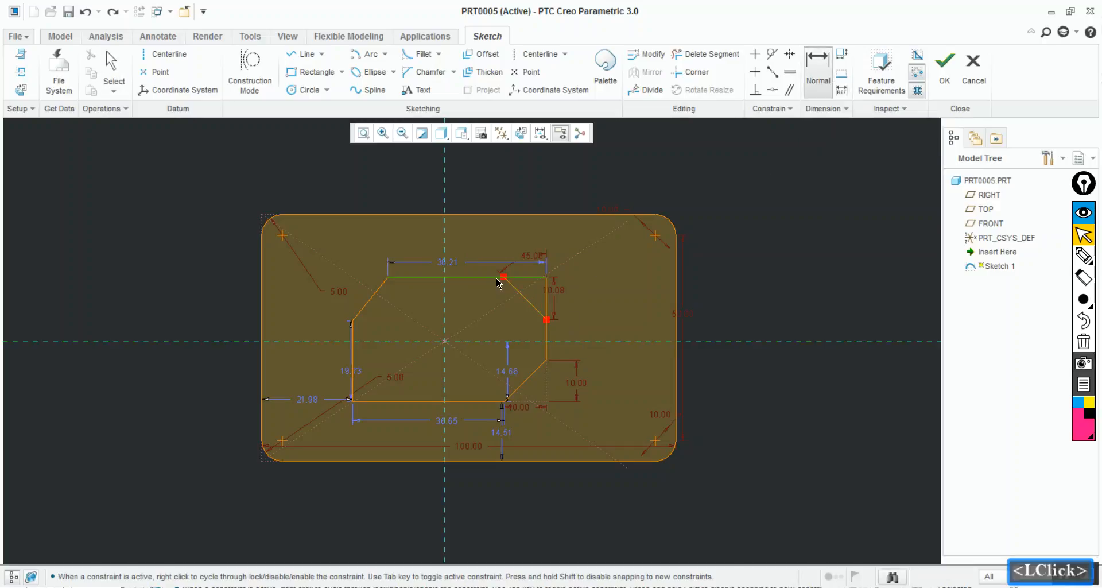
pyautogui.middleClick(626, 311)
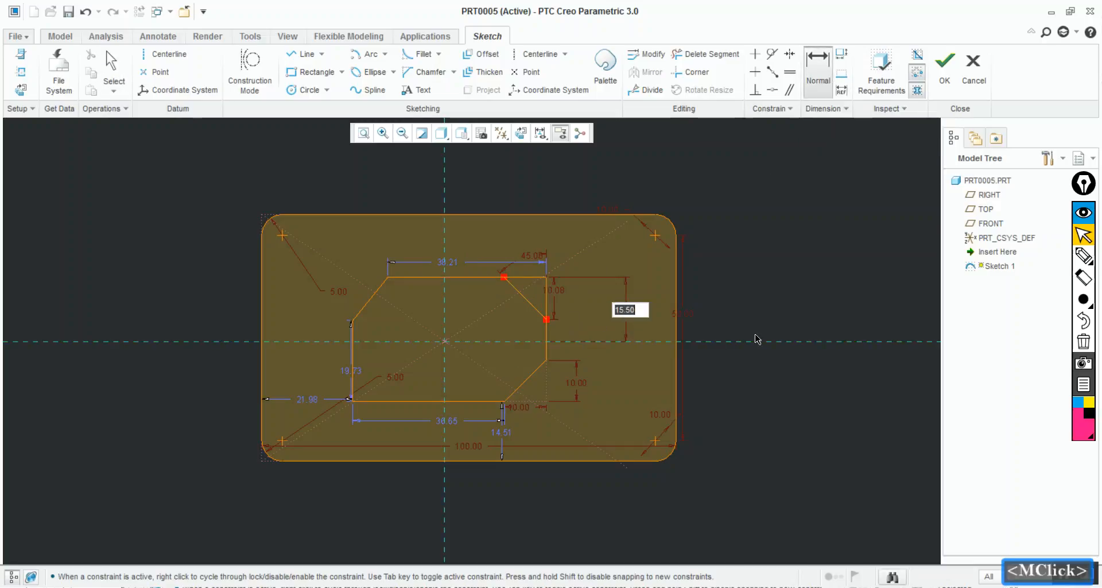
pyautogui.write('15')
pyautogui.press('Return')
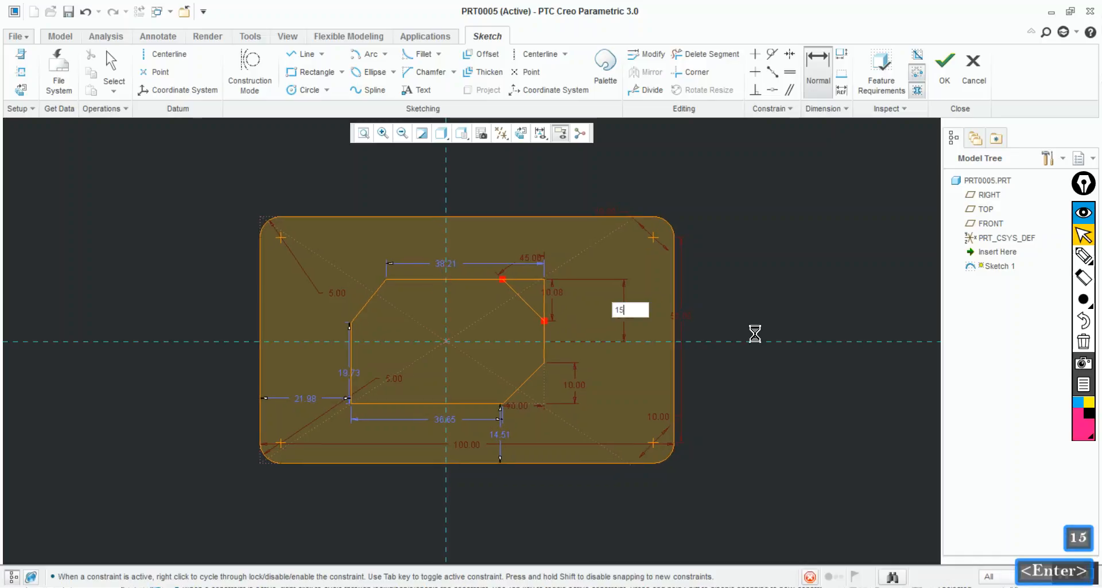
pyautogui.click(803, 289)
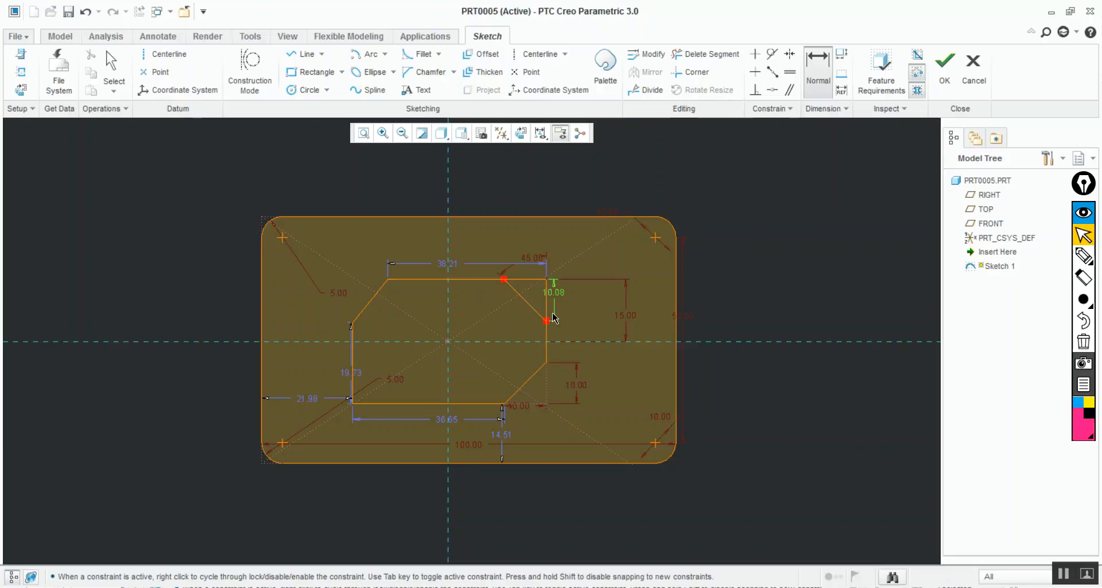
# Set the upper-right diagonal line's height to 12 and trim off the corner beyond it
pyautogui.doubleClick(555, 294)
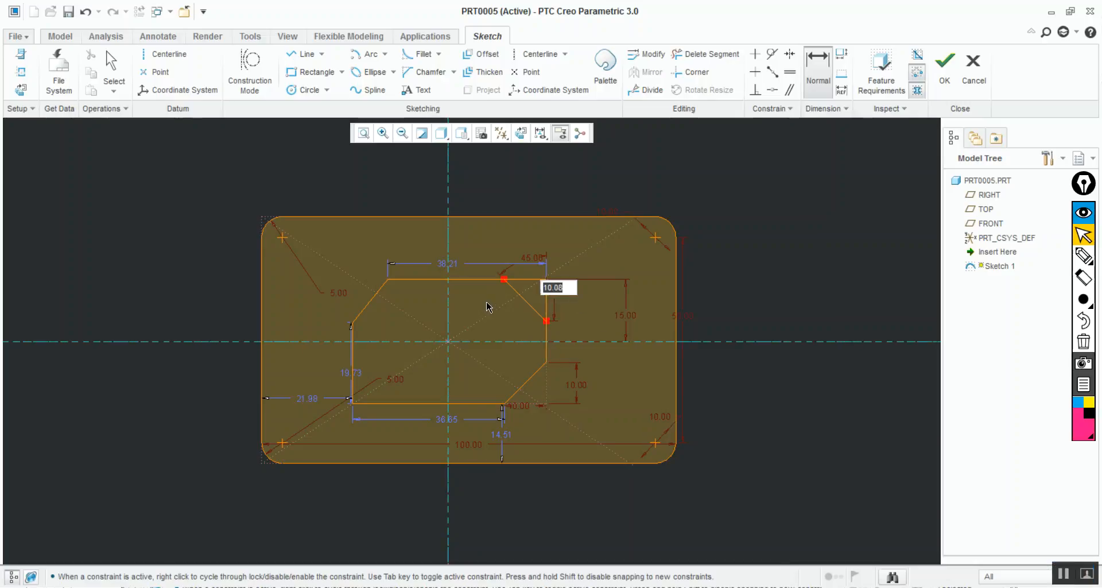
pyautogui.write('12')
pyautogui.press('Return')
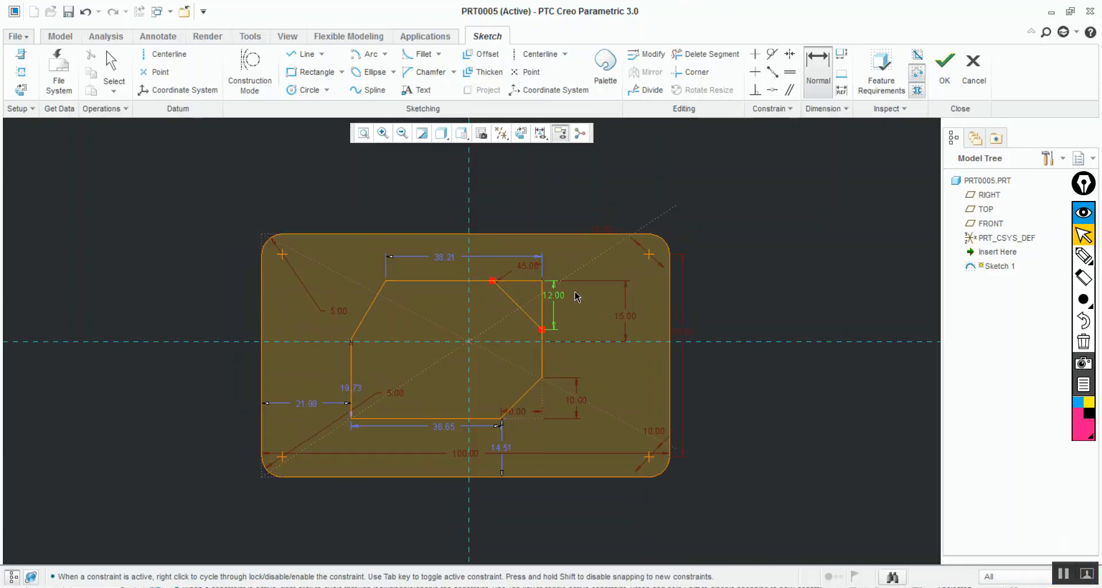
pyautogui.click(706, 54)
pyautogui.moveTo(515, 277)
pyautogui.mouseDown()
pyautogui.moveTo(568, 320)
pyautogui.moveTo(556, 305)
pyautogui.mouseUp()
pyautogui.click(544, 290)
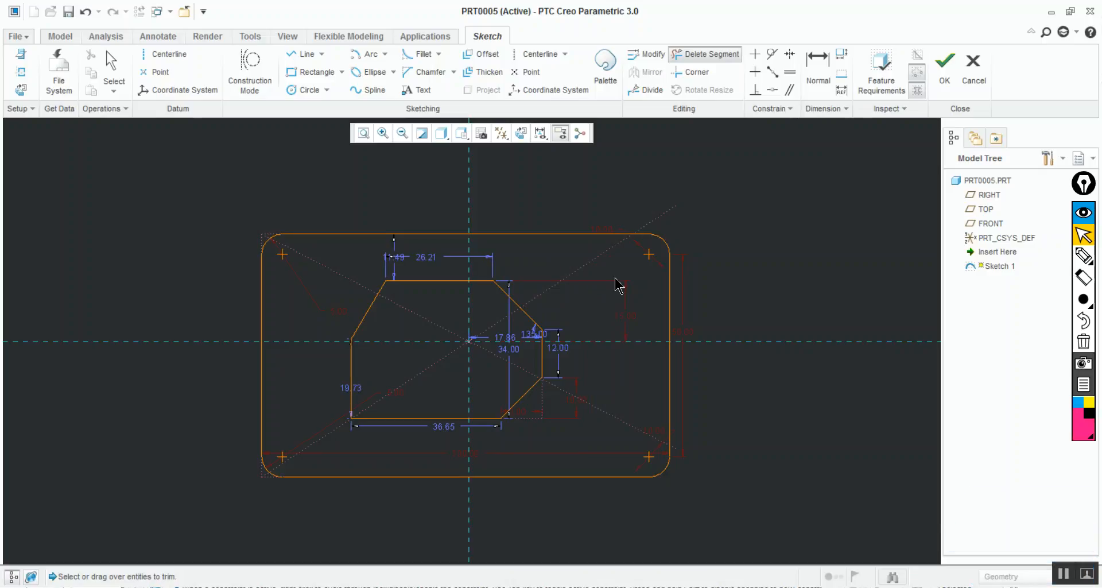
# Reposition the length dimension of the inner profile's left edge outside the profile, to the left of that edge
pyautogui.moveTo(362, 419)
pyautogui.keyDown('ctrl'); pyautogui.mouseDown(button='middle')
pyautogui.moveTo(362, 531)
pyautogui.moveTo(395, 335)
pyautogui.mouseUp(button='middle'); pyautogui.keyUp('ctrl')
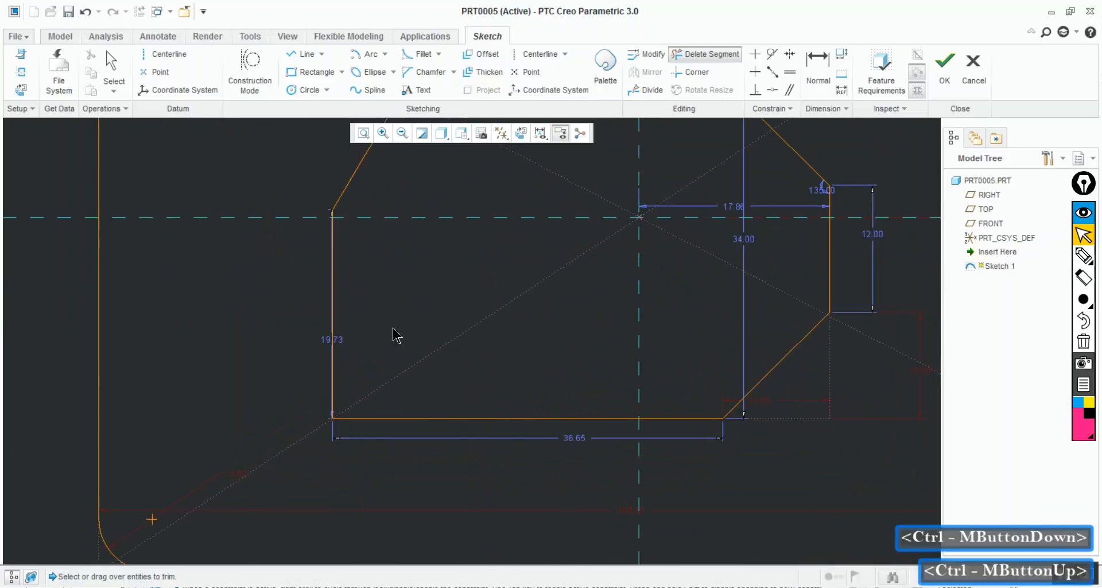
pyautogui.middleClick(351, 347)
pyautogui.click(333, 346)
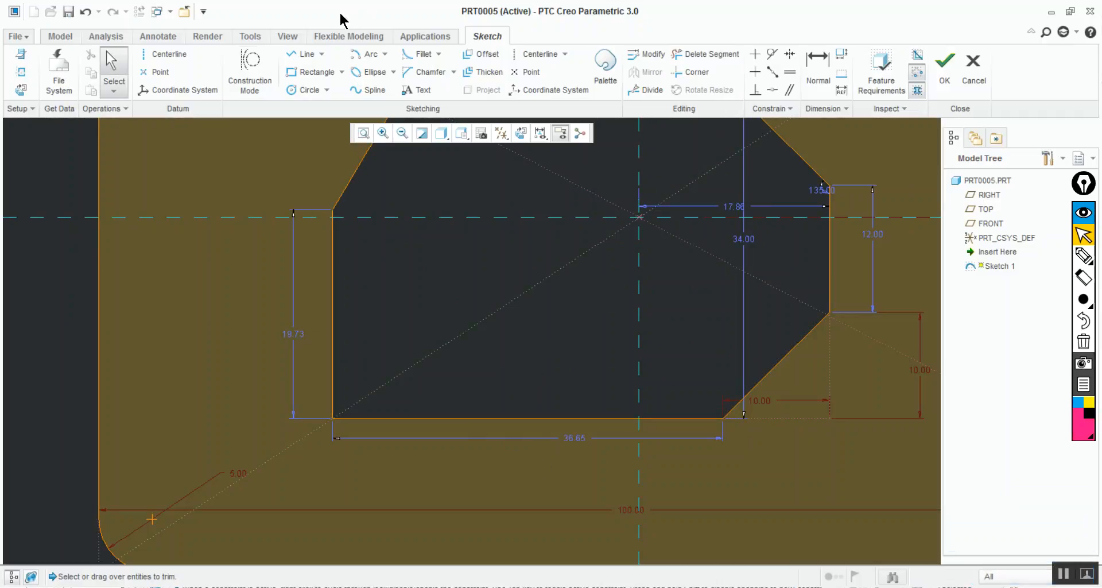
# Draw a diagonal line across the inner profile's lower-left corner, about 14 wide and 8 high
pyautogui.click(302, 54)
pyautogui.click(334, 328)
pyautogui.middleClick(482, 417)
pyautogui.click(483, 418)
pyautogui.middleClick(491, 368)
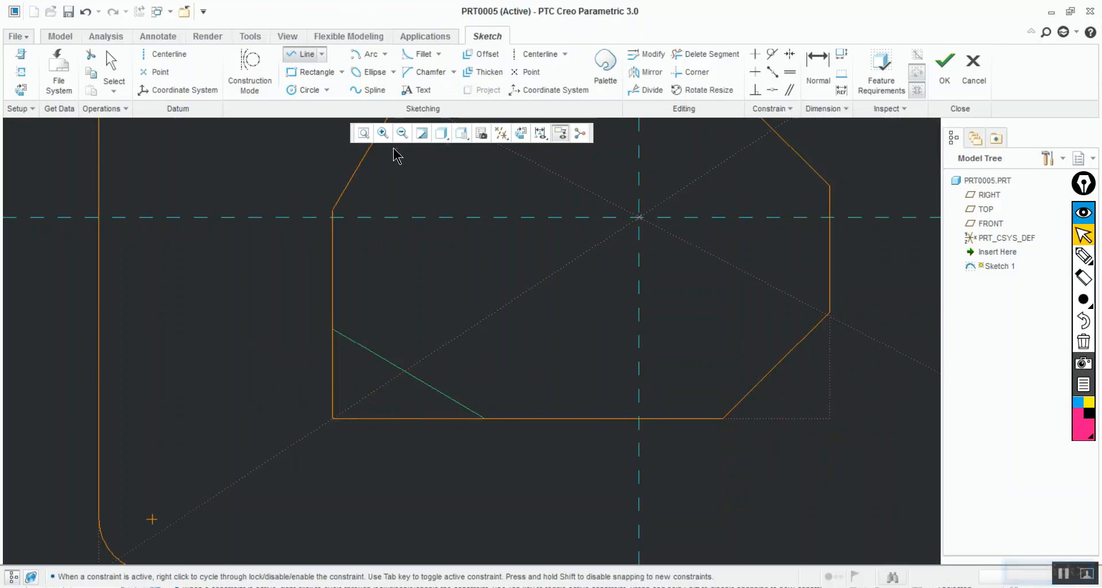
pyautogui.middleClick(683, 240)
# Dimension the angle between the lower-left diagonal line and the bottom edge and set it to 30 degrees
pyautogui.click(818, 87)
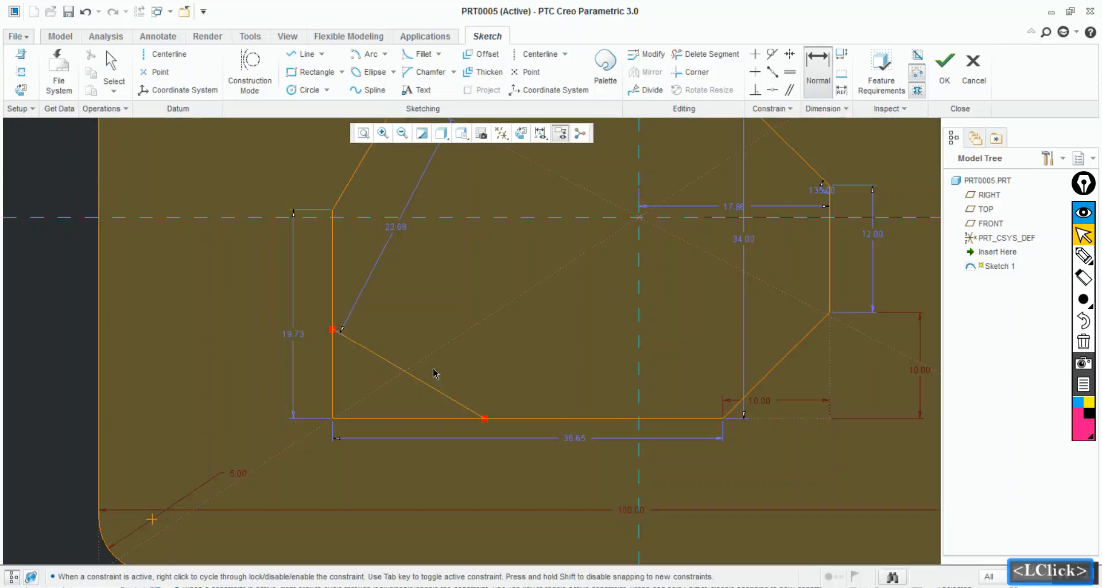
pyautogui.middleClick(422, 398)
pyautogui.write('5')
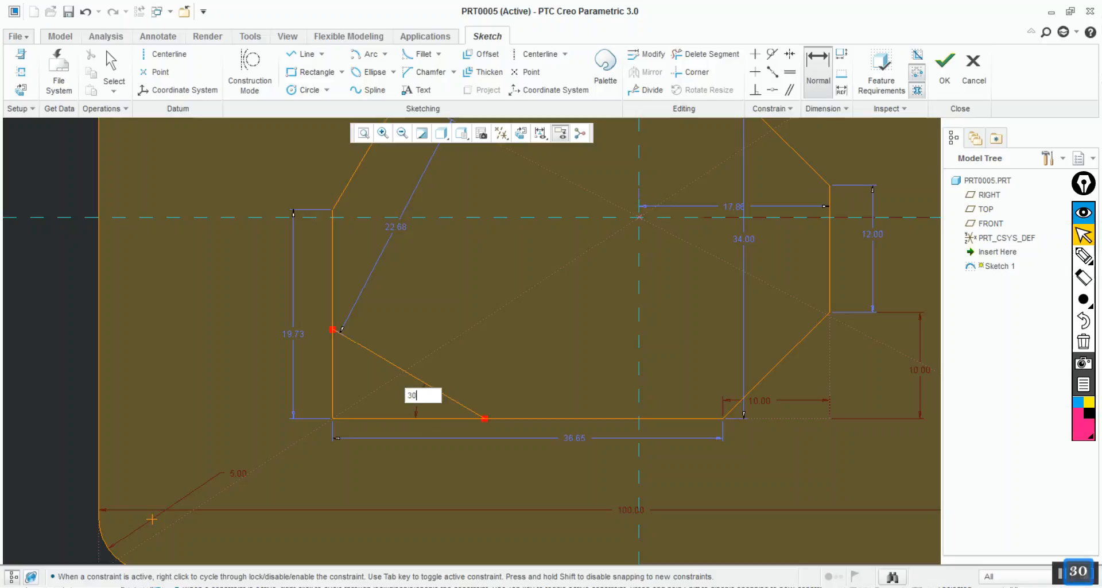
pyautogui.press('Return')
# Dimension the lower-left diagonal's width from the left edge to its endpoint on the bottom edge and set it to 14
pyautogui.moveTo(428, 376)
pyautogui.keyDown('ctrl'); pyautogui.mouseDown(button='middle')
pyautogui.moveTo(425, 464)
pyautogui.moveTo(397, 441)
pyautogui.mouseUp(button='middle'); pyautogui.keyUp('ctrl')
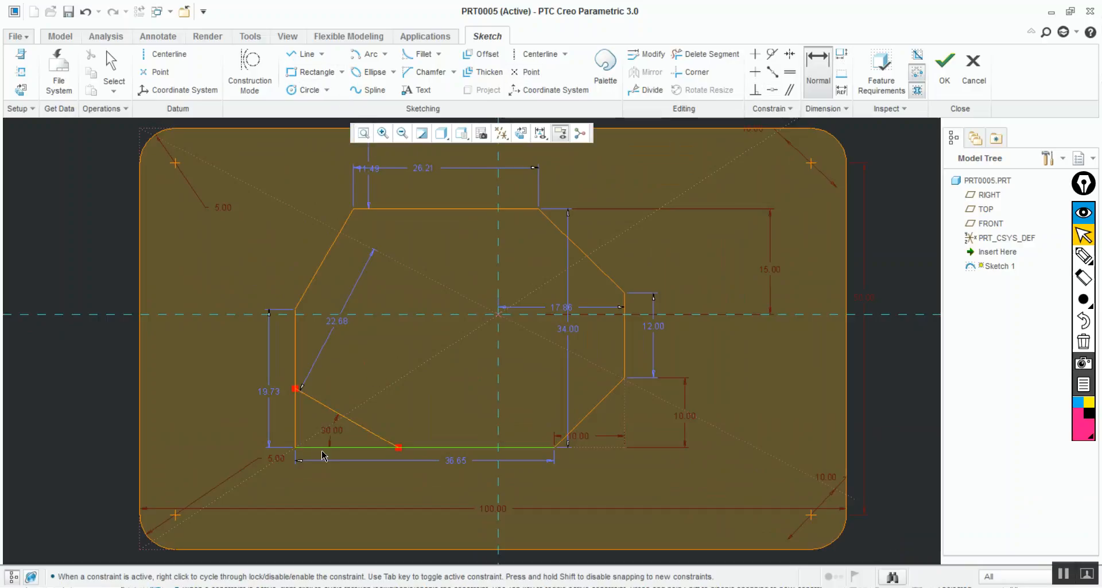
pyautogui.click(294, 413)
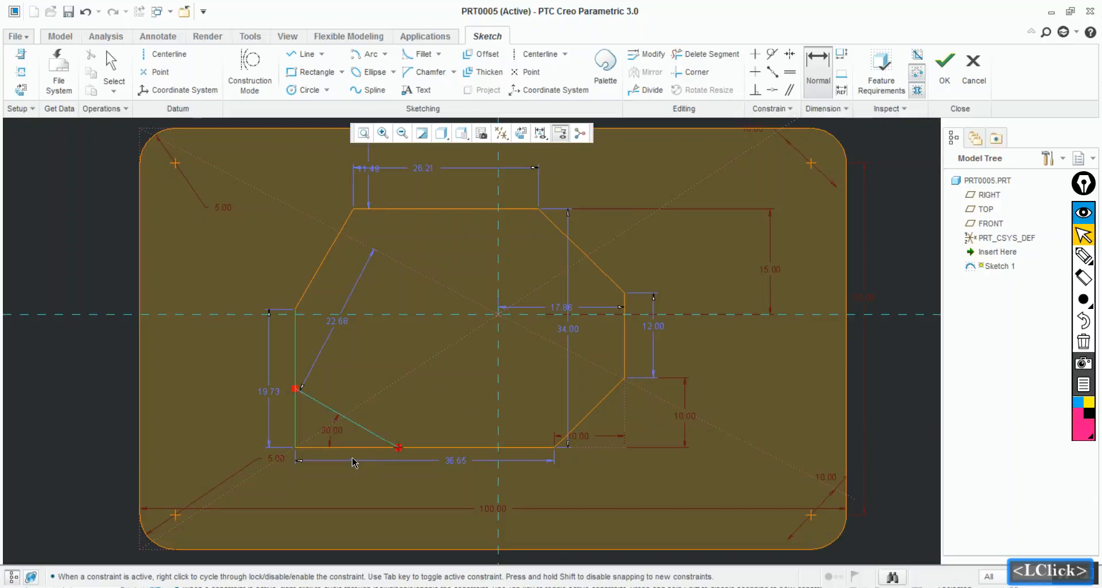
pyautogui.middleClick(352, 460)
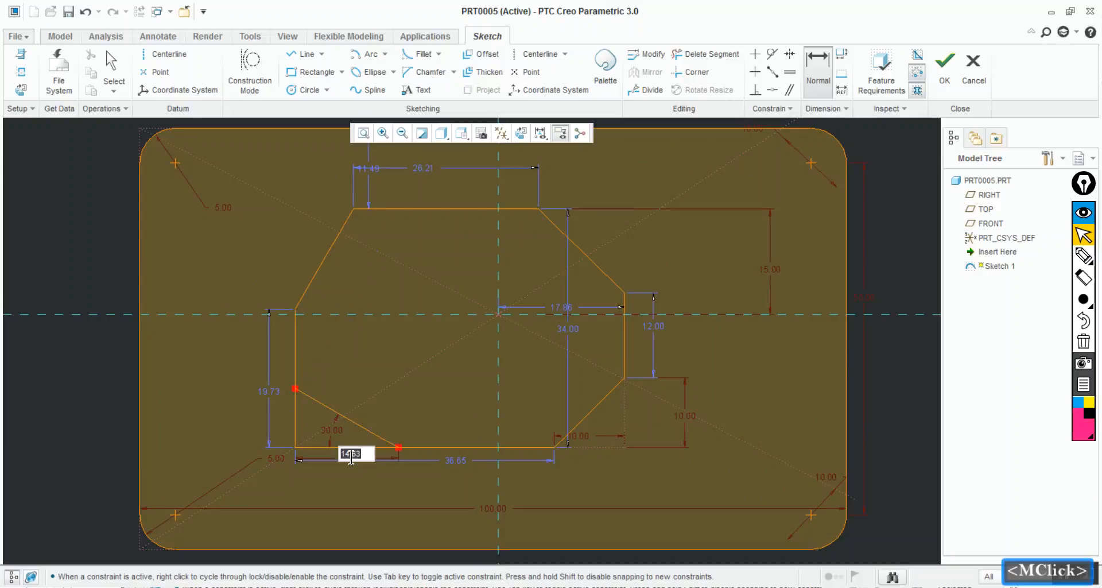
pyautogui.write('14')
pyautogui.press('Return')
# Trim off the inner profile's lower-left corner beyond the diagonal line
pyautogui.keyDown('ctrl'); pyautogui.moveTo(354, 470); pyautogui.dragTo(382, 575, button='middle'); pyautogui.keyUp('ctrl')
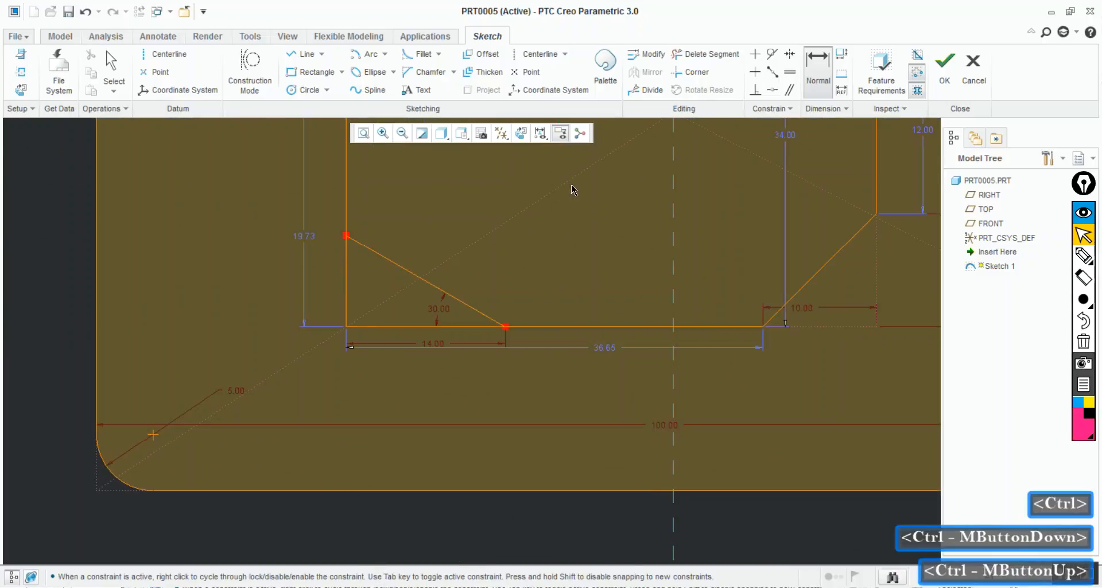
pyautogui.click(719, 53)
pyautogui.moveTo(349, 294); pyautogui.dragTo(394, 343)
pyautogui.moveTo(402, 407)
pyautogui.keyDown('ctrl'); pyautogui.mouseDown(button='middle')
pyautogui.moveTo(401, 330)
pyautogui.moveTo(381, 256)
pyautogui.moveTo(408, 308)
pyautogui.mouseUp(button='middle'); pyautogui.keyUp('ctrl')
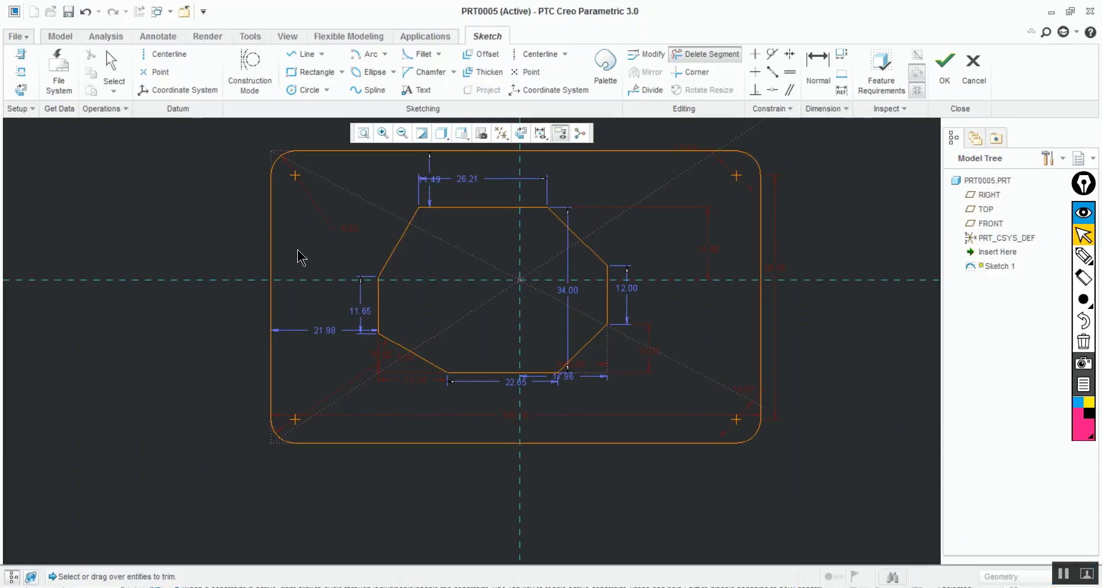
pyautogui.middleClick(489, 247)
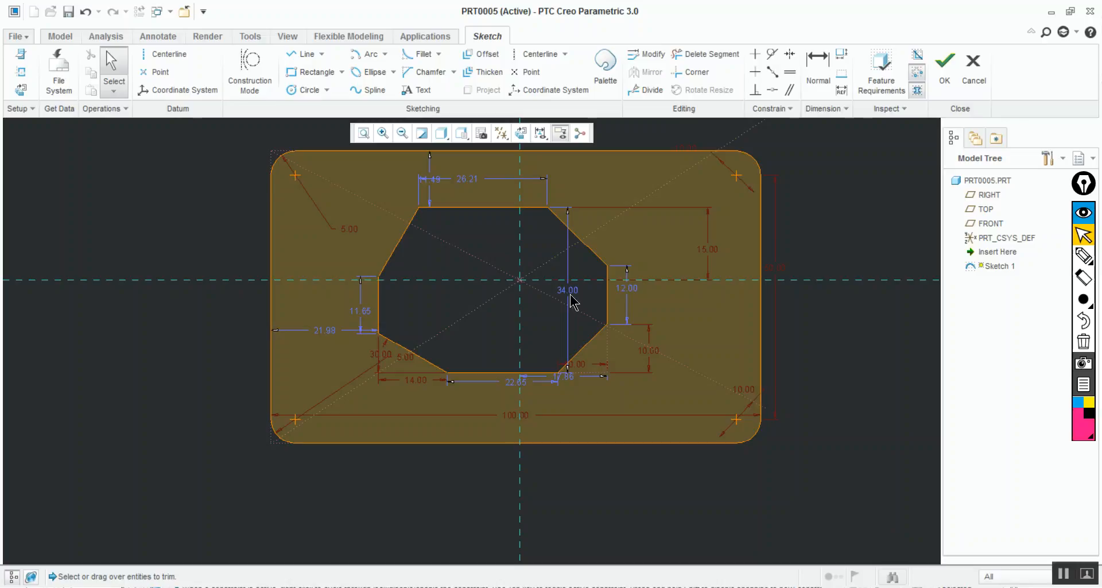
# Reposition the inner profile's overall height dimension to its right and the bottom edge's length dimension farther below it
pyautogui.moveTo(570, 295); pyautogui.dragTo(677, 309)
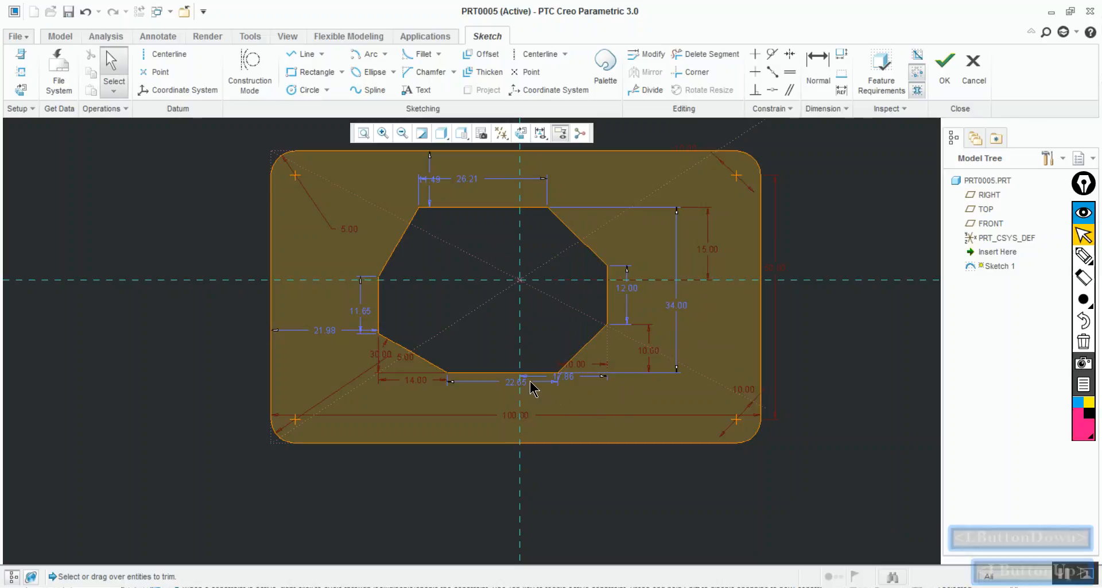
pyautogui.moveTo(527, 384); pyautogui.dragTo(505, 400)
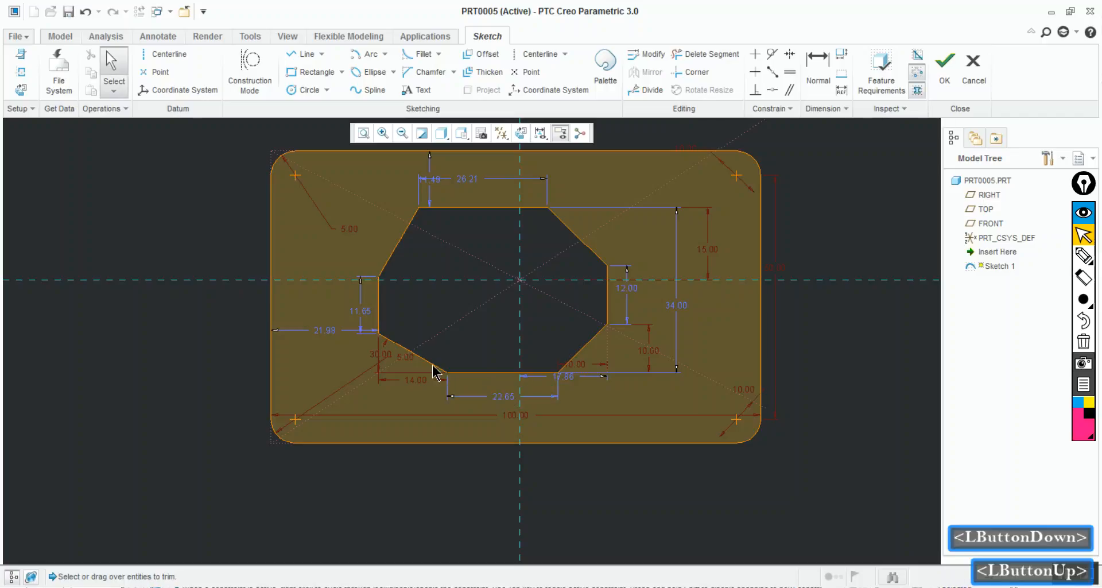
# Reposition the lower-left corner's radius dimension, the inner diagonal's angle dimension and the inner profile's left offset dimension so they no longer overlap
pyautogui.click(383, 357)
pyautogui.moveTo(383, 357); pyautogui.dragTo(320, 381)
pyautogui.click(323, 338)
pyautogui.moveTo(323, 337); pyautogui.dragTo(328, 254)
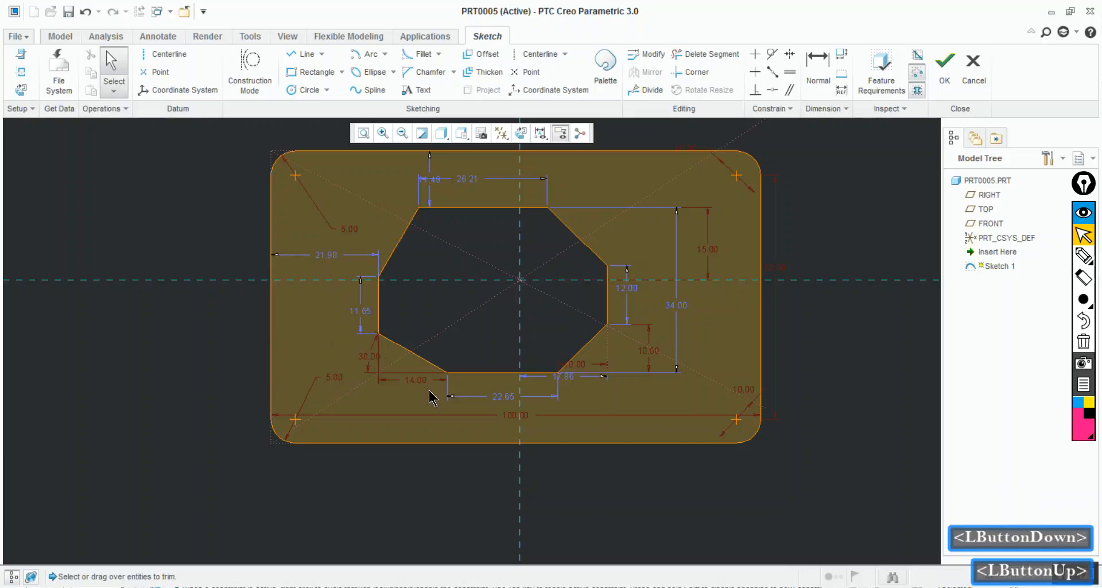
# Move the inner top edge's length dimension nearer the edge and the lower-right diagonal's two dimensions closer to that corner
pyautogui.moveTo(469, 184); pyautogui.dragTo(475, 194)
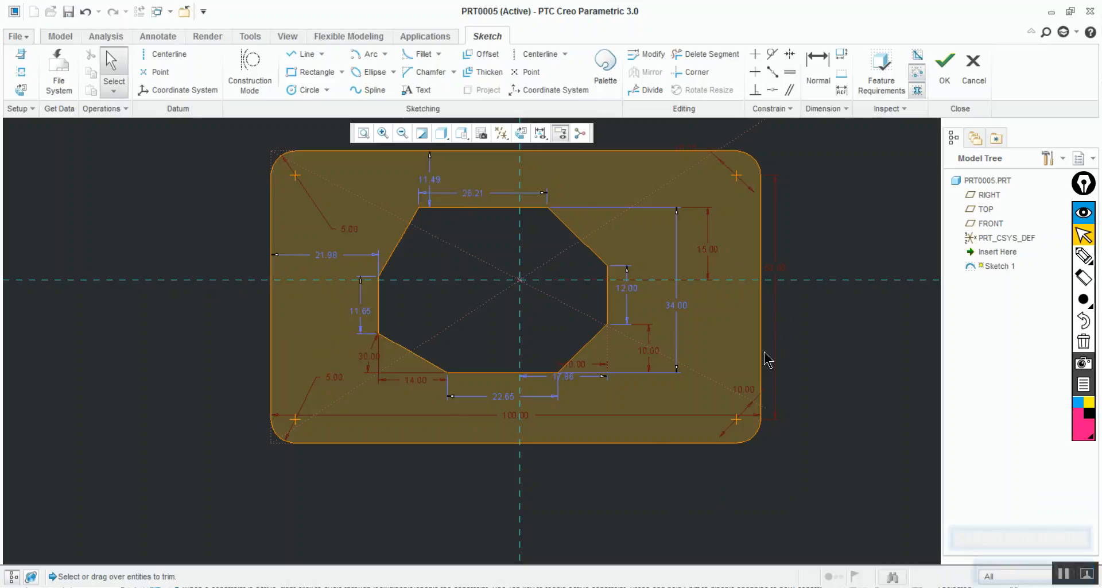
pyautogui.moveTo(634, 357); pyautogui.dragTo(631, 363)
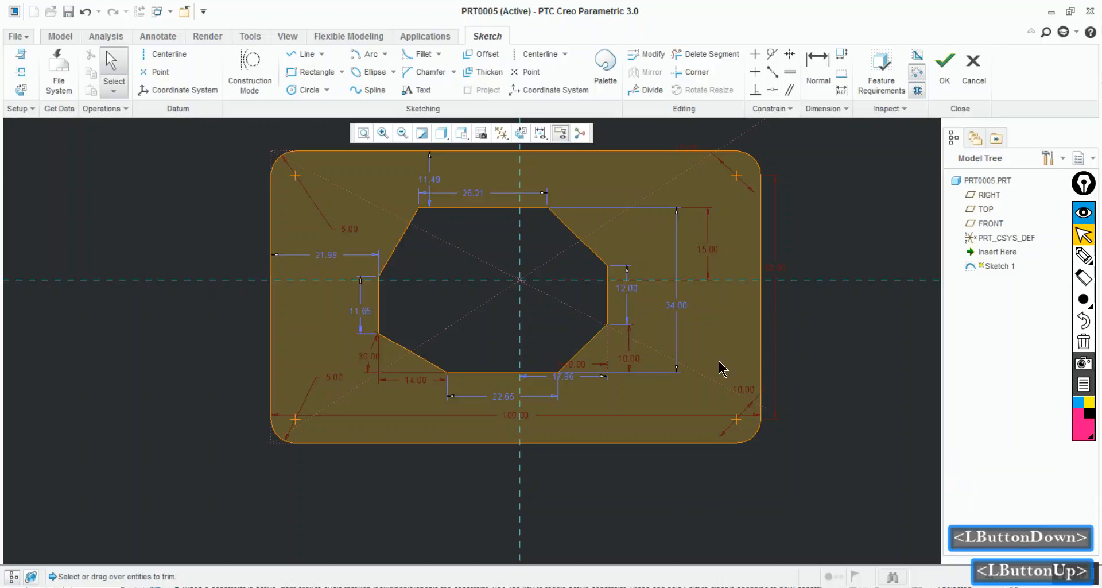
pyautogui.click(572, 371)
pyautogui.moveTo(568, 357); pyautogui.dragTo(574, 334)
pyautogui.click(869, 364)
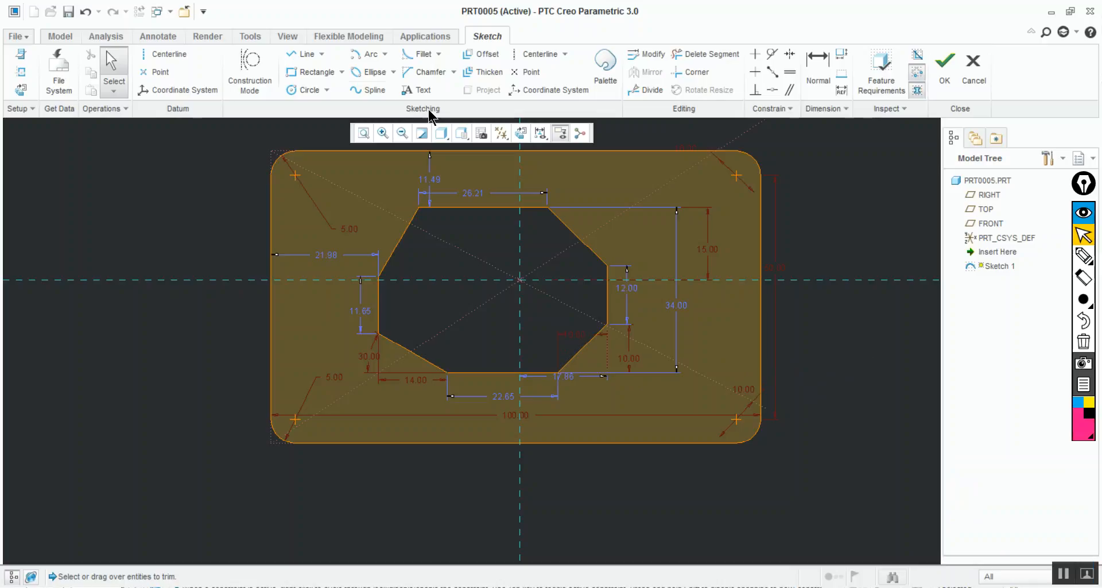
# Draw a horizontal line about 72 long in the empty area left of the plate, about 23 above the horizontal reference
pyautogui.click(453, 72)
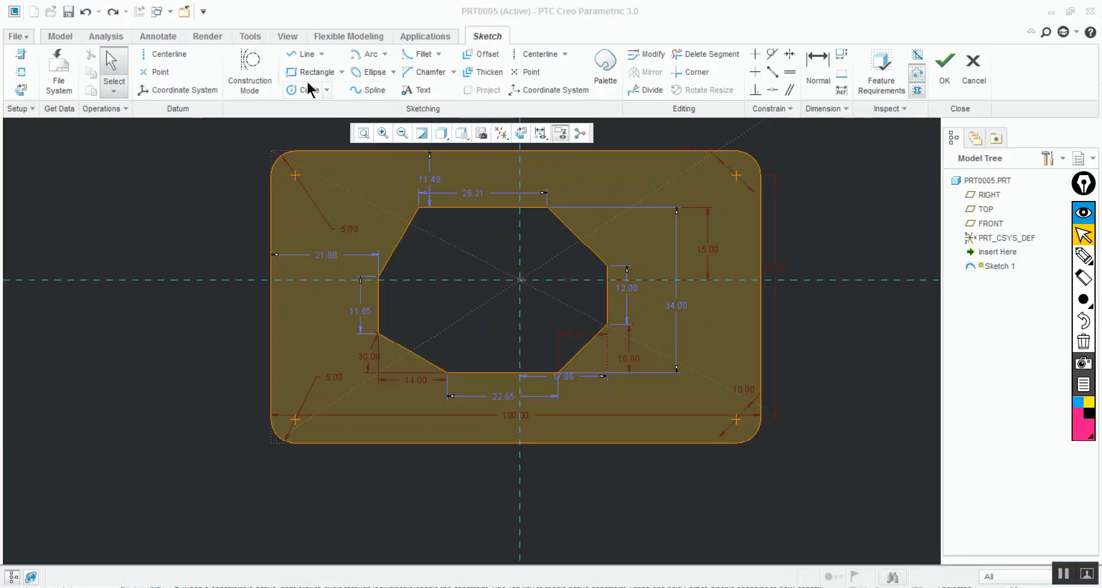
pyautogui.hotkey('ctrl', 'shift', 'z')
pyautogui.moveTo(431, 269)
pyautogui.keyDown('shift'); pyautogui.mouseDown(button='middle')
pyautogui.moveTo(526, 283)
pyautogui.moveTo(775, 368)
pyautogui.mouseUp(button='middle'); pyautogui.keyUp('shift')
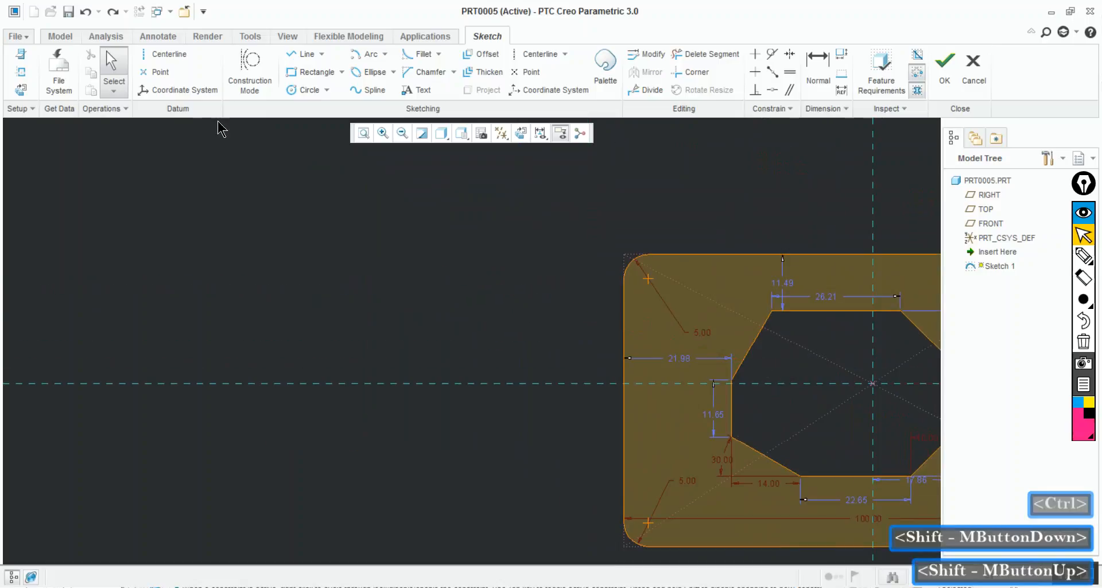
pyautogui.click(305, 54)
pyautogui.click(105, 270)
pyautogui.click(458, 270)
pyautogui.middleClick(458, 253)
# Draw a circle about 15.7 in diameter above the line's left part and a smaller one just below the horizontal reference
pyautogui.click(307, 89)
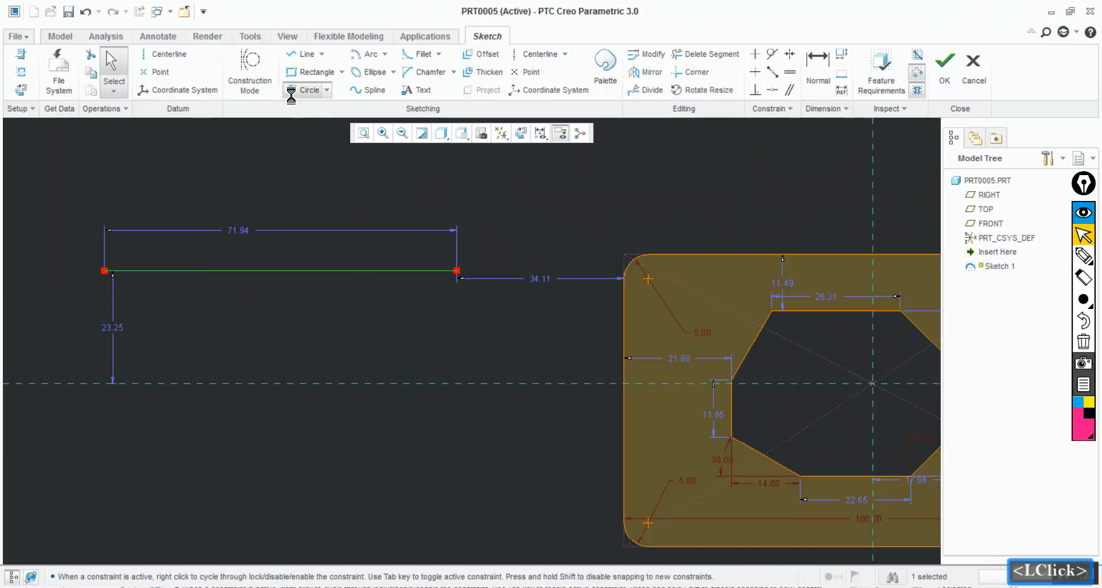
pyautogui.click(176, 186)
pyautogui.click(210, 211)
pyautogui.click(397, 426)
pyautogui.click(417, 444)
pyautogui.middleClick(418, 445)
pyautogui.middleClick(468, 438)
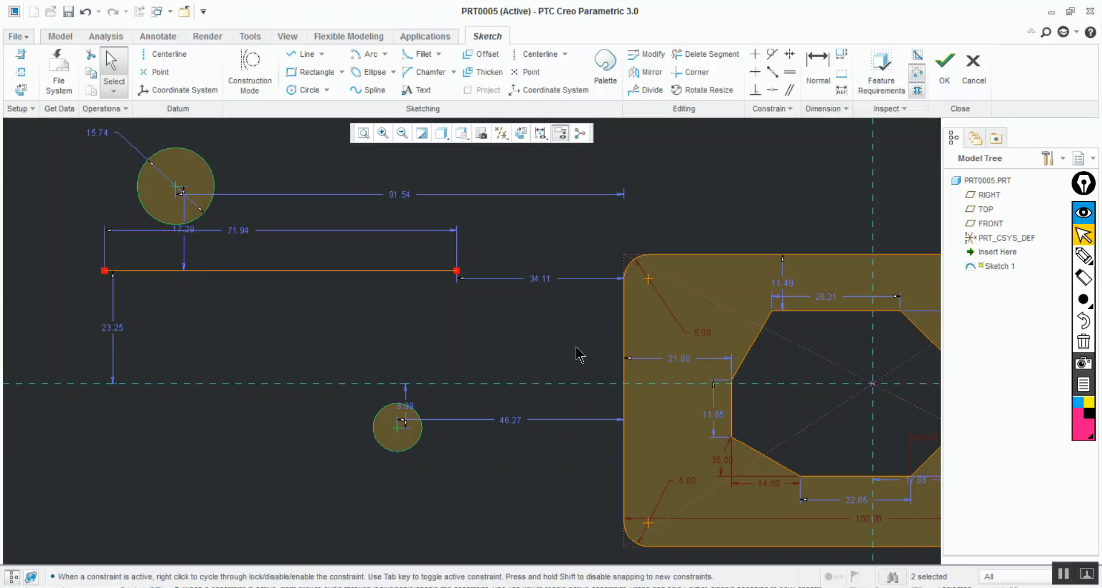
pyautogui.middleClick(310, 160)
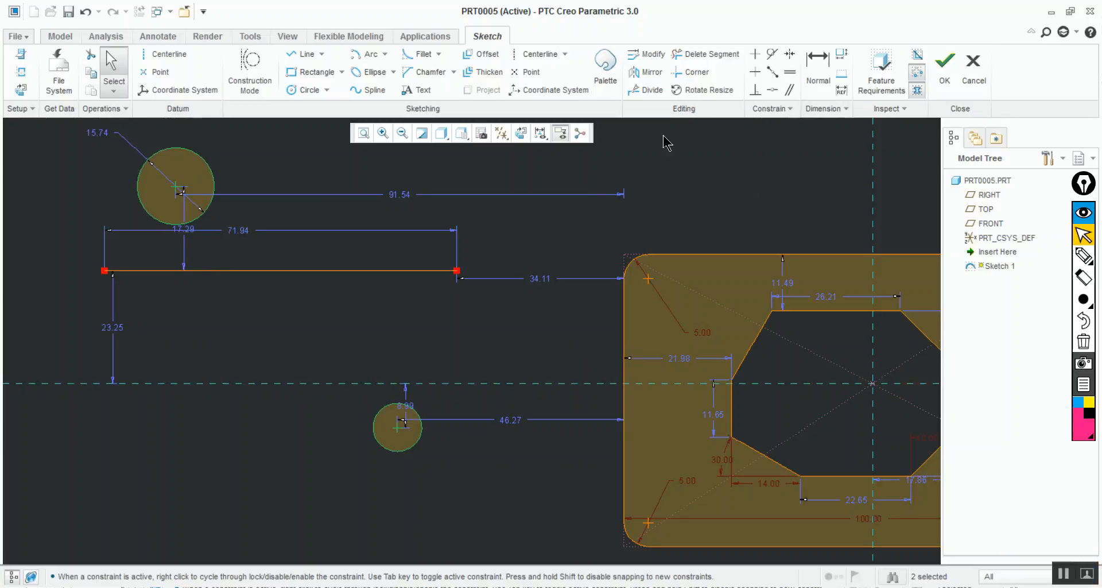
# Hide the sketch dimensions and try a tangent constraint between the upper circle and the horizontal line, undoing it
pyautogui.click(540, 140)
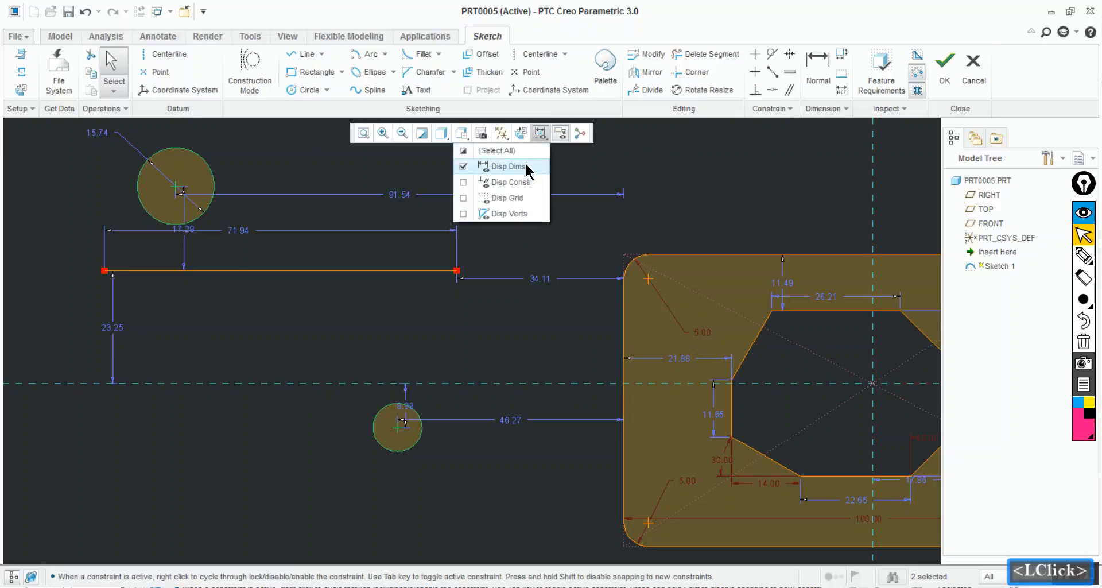
pyautogui.click(525, 166)
pyautogui.click(775, 50)
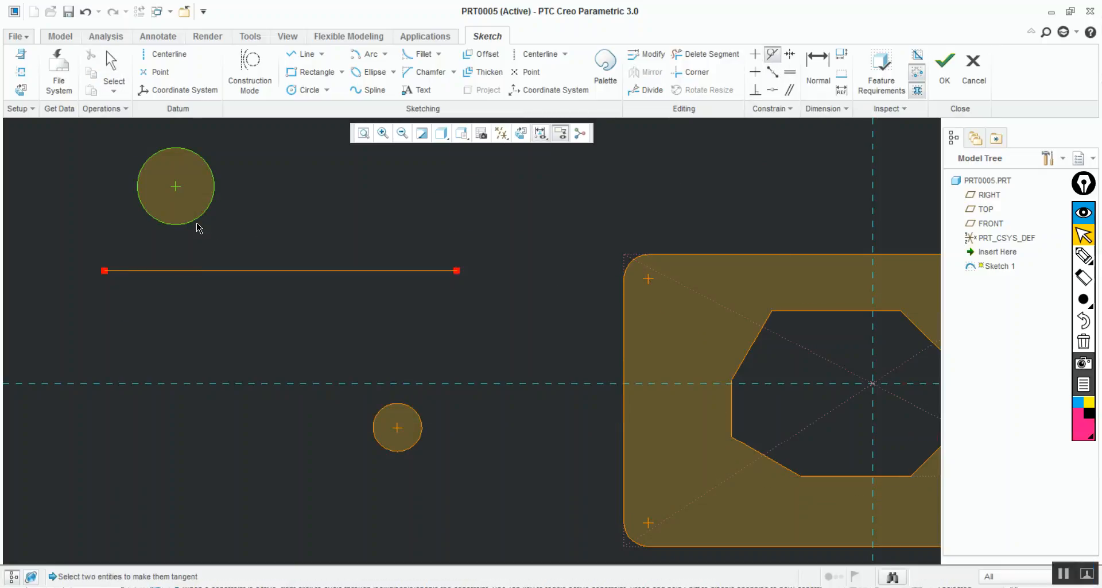
pyautogui.click(196, 245)
pyautogui.click(197, 278)
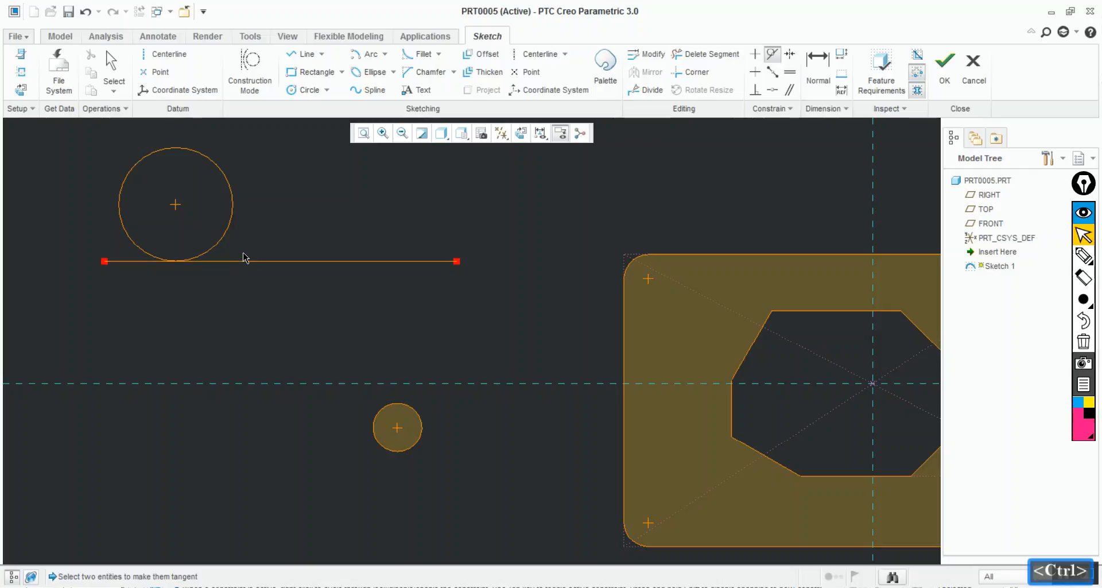
pyautogui.hotkey('ctrl', 'z')
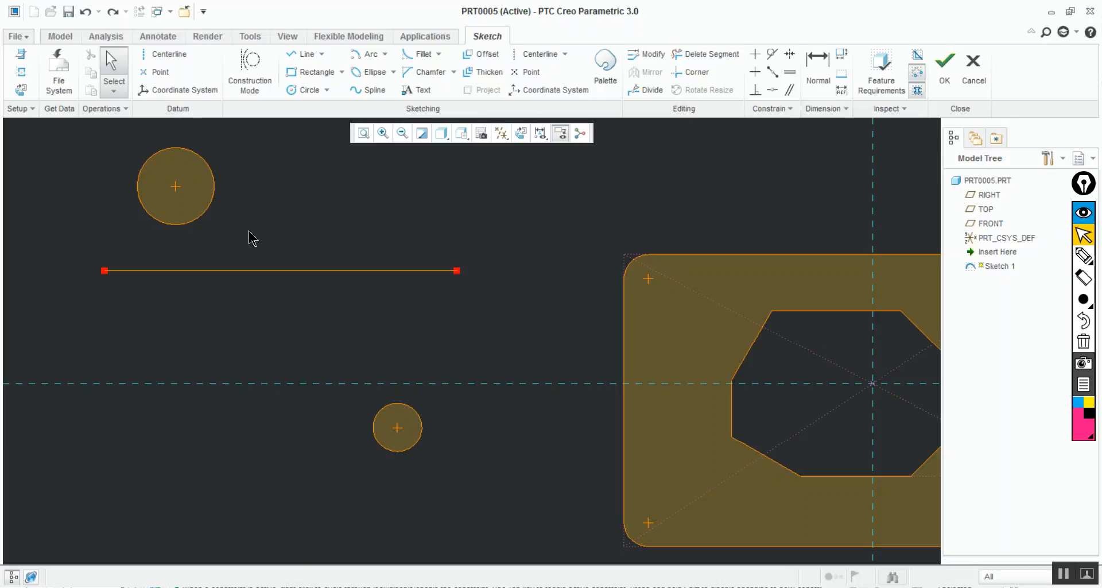
# Dimension the vertical distance between the horizontal reference and the separate horizontal line
pyautogui.click(817, 64)
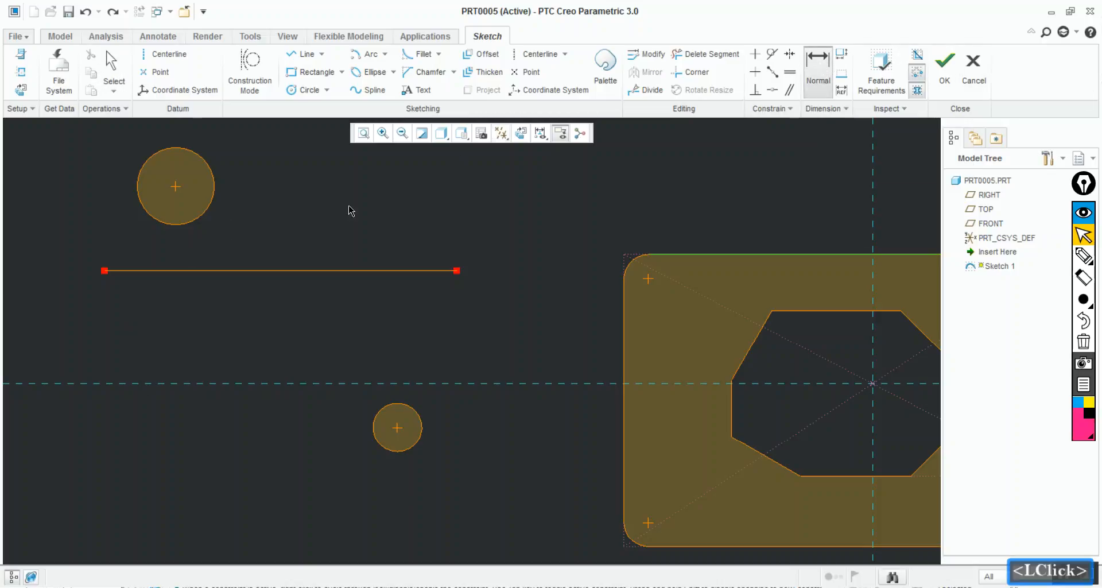
pyautogui.click(175, 384)
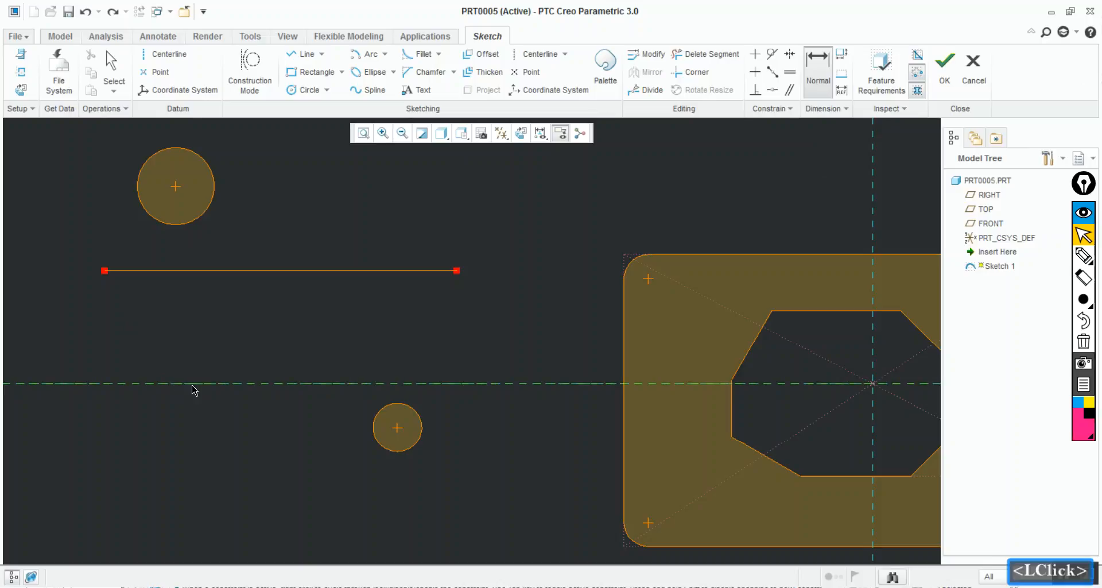
pyautogui.click(220, 277)
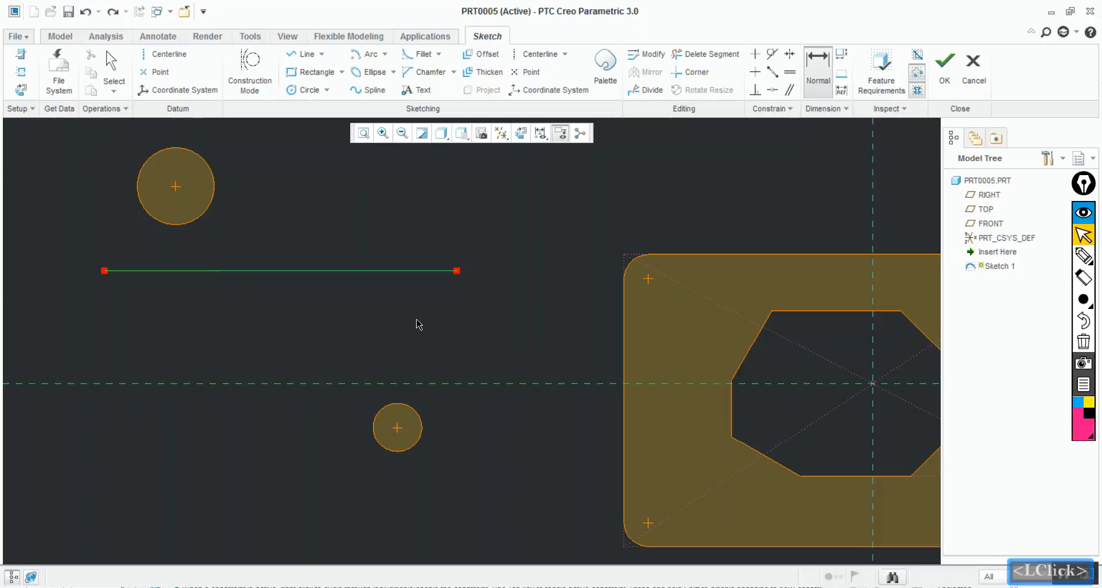
pyautogui.click(395, 308)
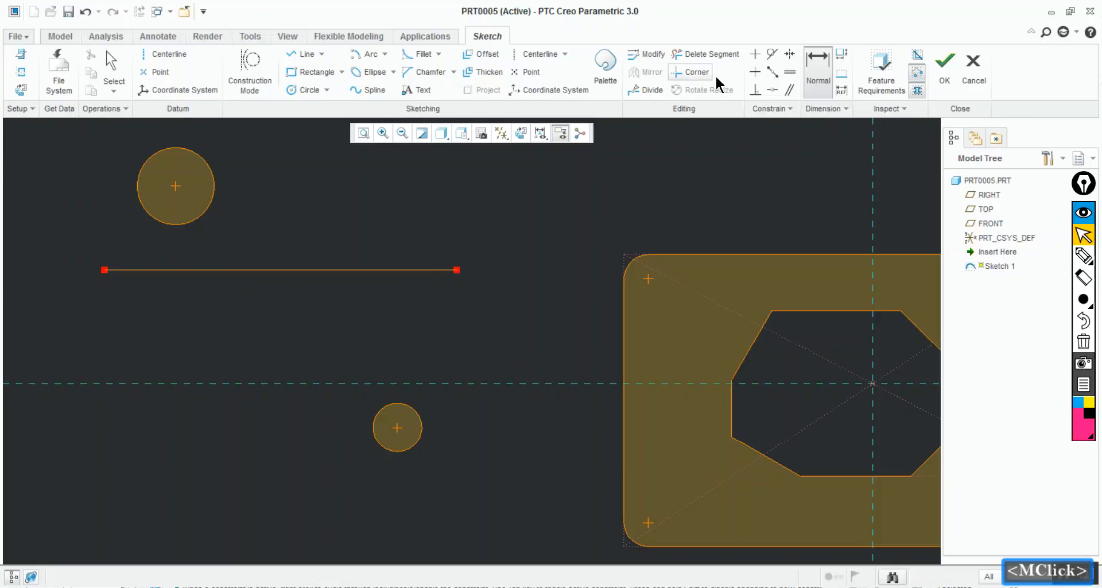
# Show the sketch dimensions again and try to add a second distance dimension between the horizontal reference and the line
pyautogui.click(83, 380)
pyautogui.click(164, 274)
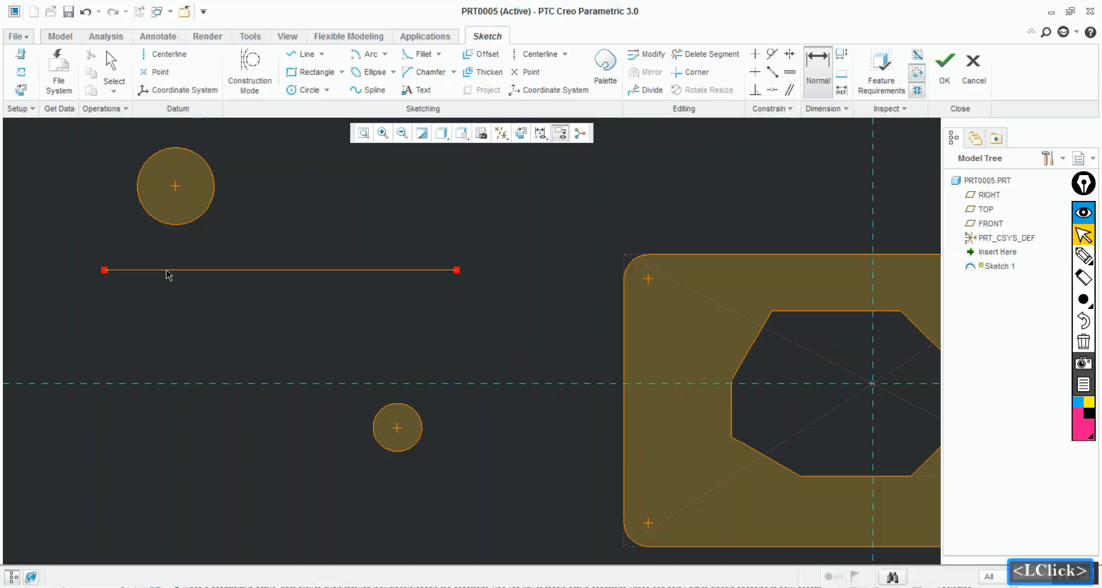
pyautogui.click(539, 138)
pyautogui.click(514, 167)
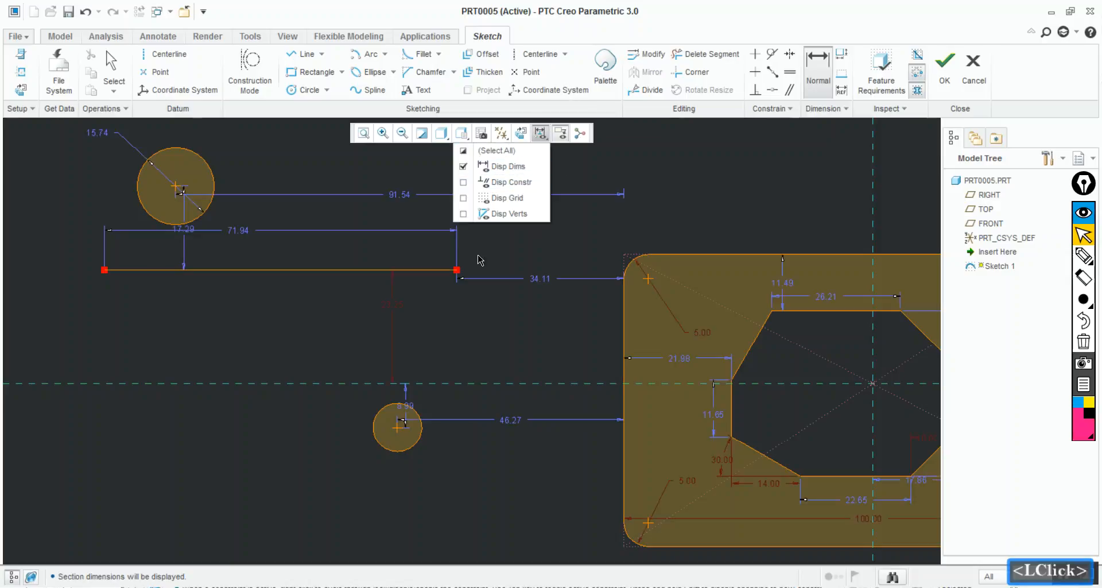
pyautogui.doubleClick(395, 312)
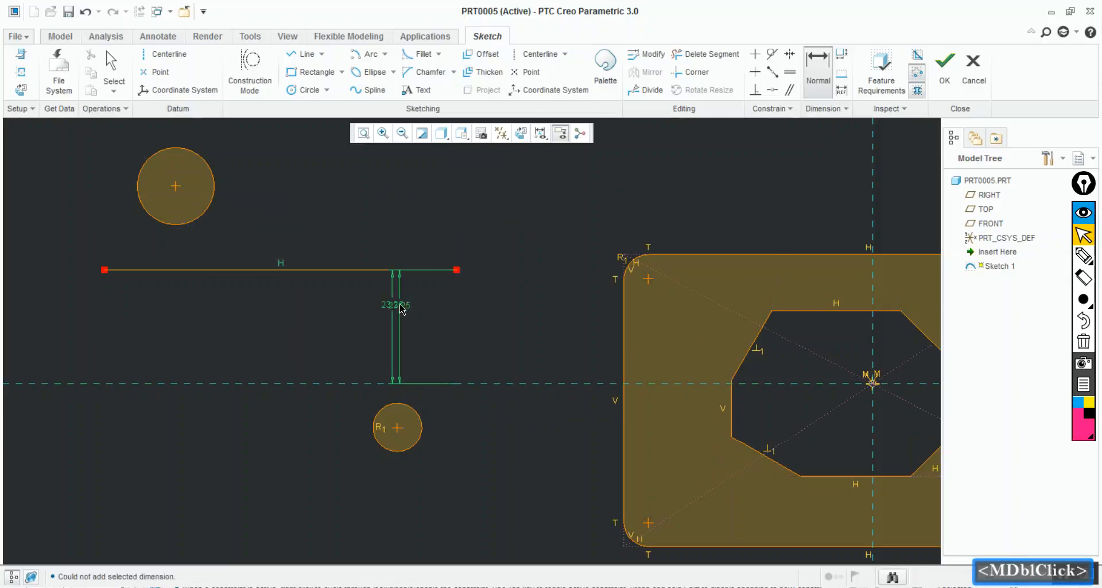
# Change the value of the distance dimension between the horizontal reference and the separate line
pyautogui.doubleClick(396, 307)
pyautogui.write('2')
pyautogui.press('Return')
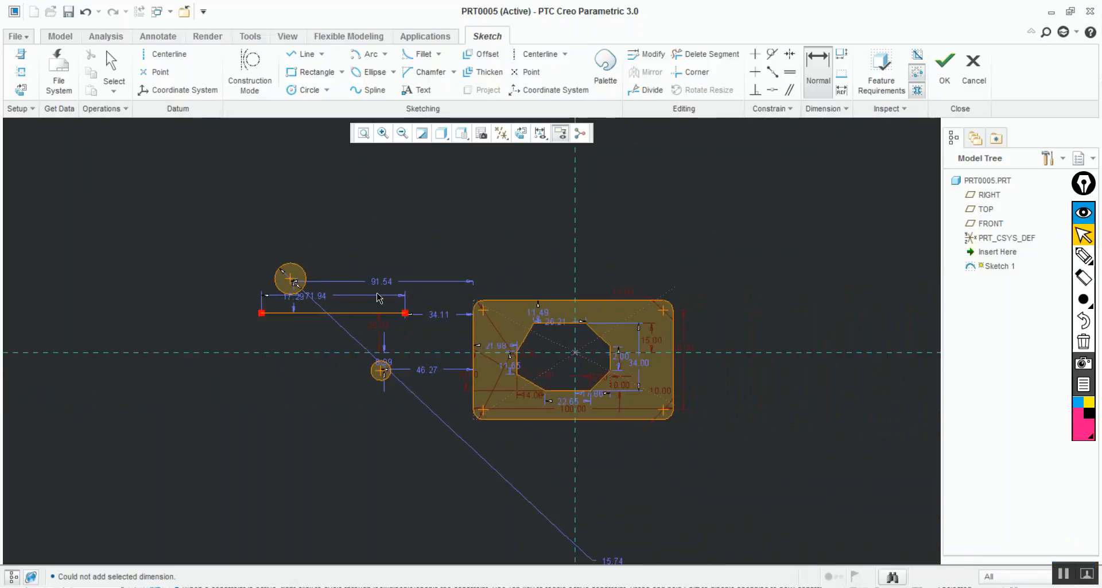
# Move the upper circle's diameter dimension beside the circle and set the diameter to 15
pyautogui.keyDown('ctrl'); pyautogui.moveTo(377, 297); pyautogui.dragTo(444, 418, button='middle'); pyautogui.keyUp('ctrl')
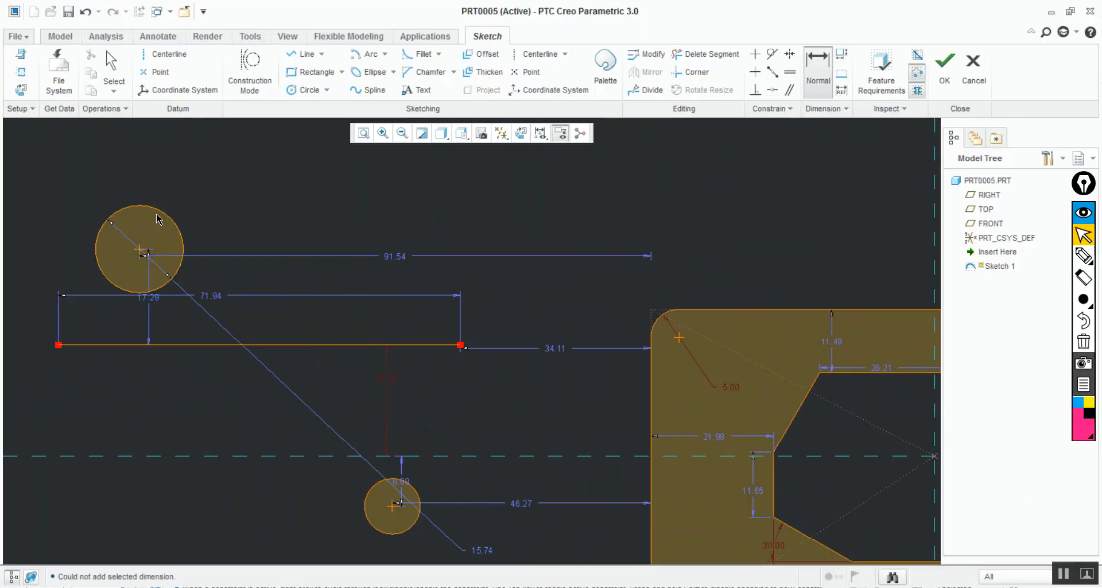
pyautogui.moveTo(475, 554); pyautogui.dragTo(280, 316)
pyautogui.middleClick(347, 377)
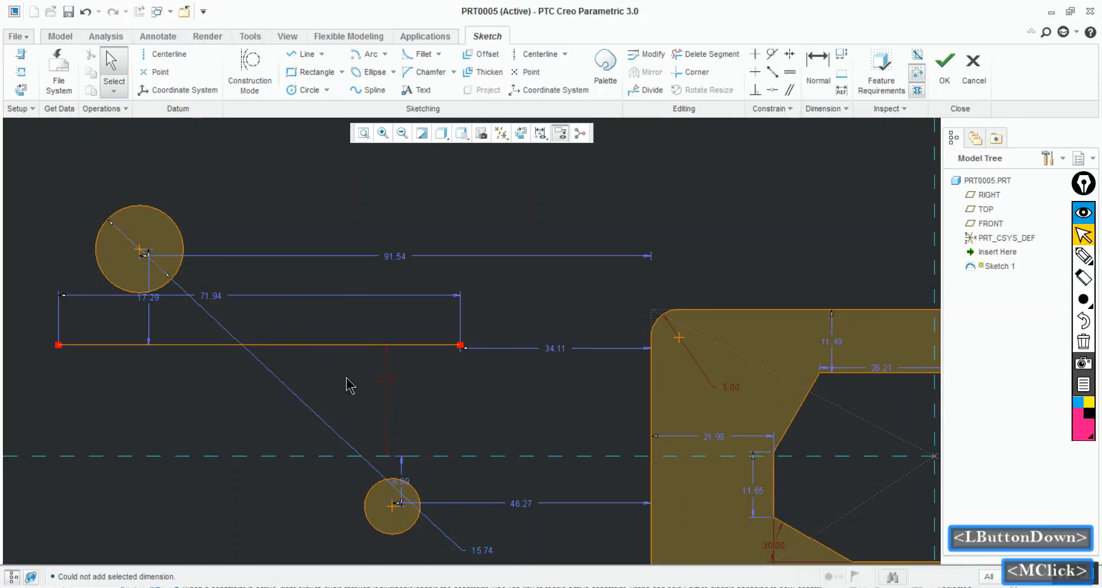
pyautogui.click(483, 556)
pyautogui.moveTo(481, 554); pyautogui.dragTo(250, 244)
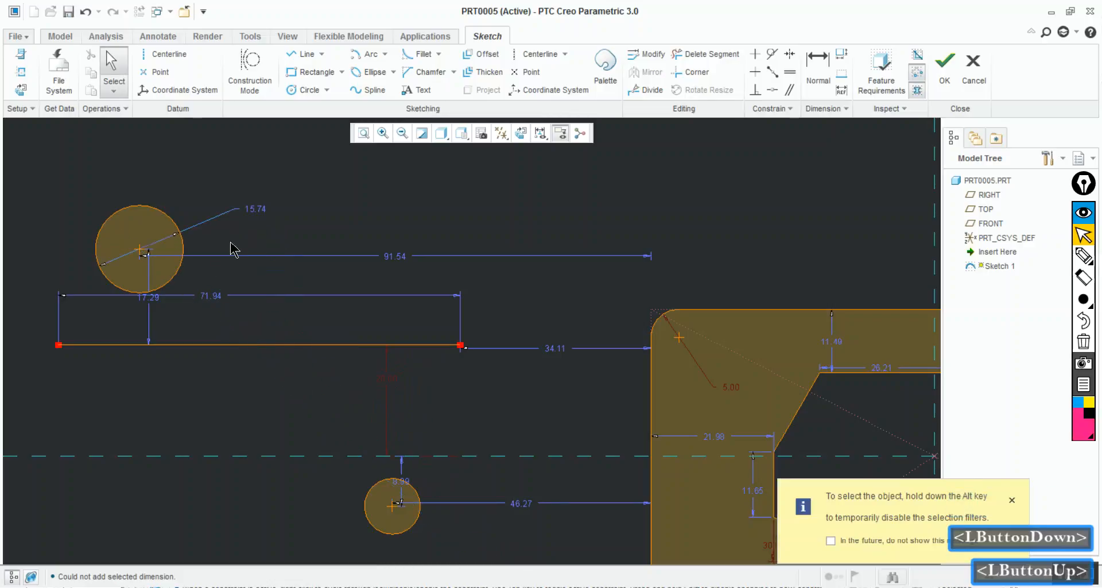
pyautogui.doubleClick(258, 209)
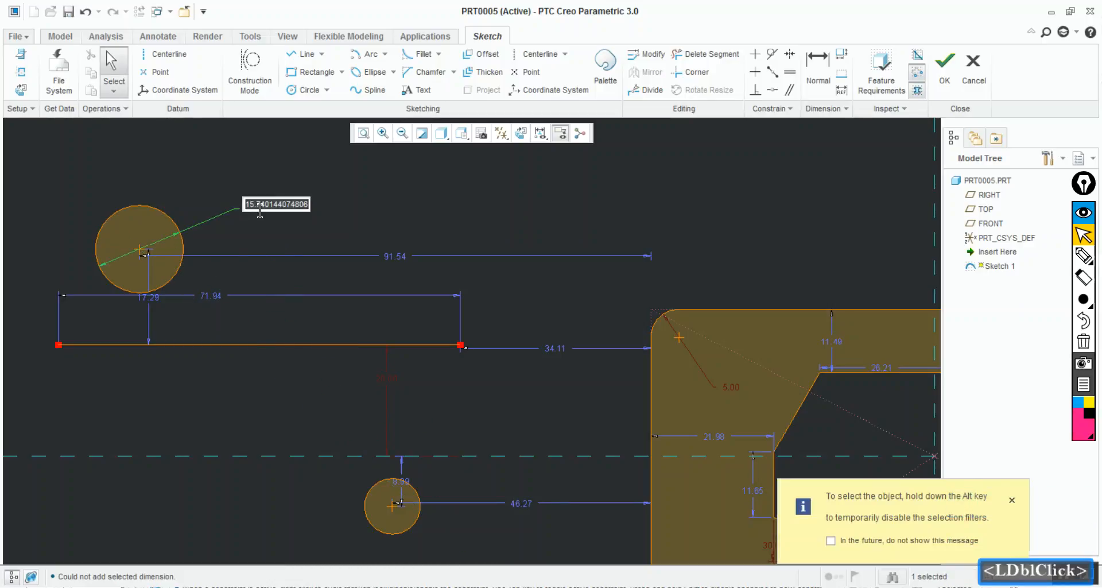
pyautogui.write('15')
pyautogui.press('Return')
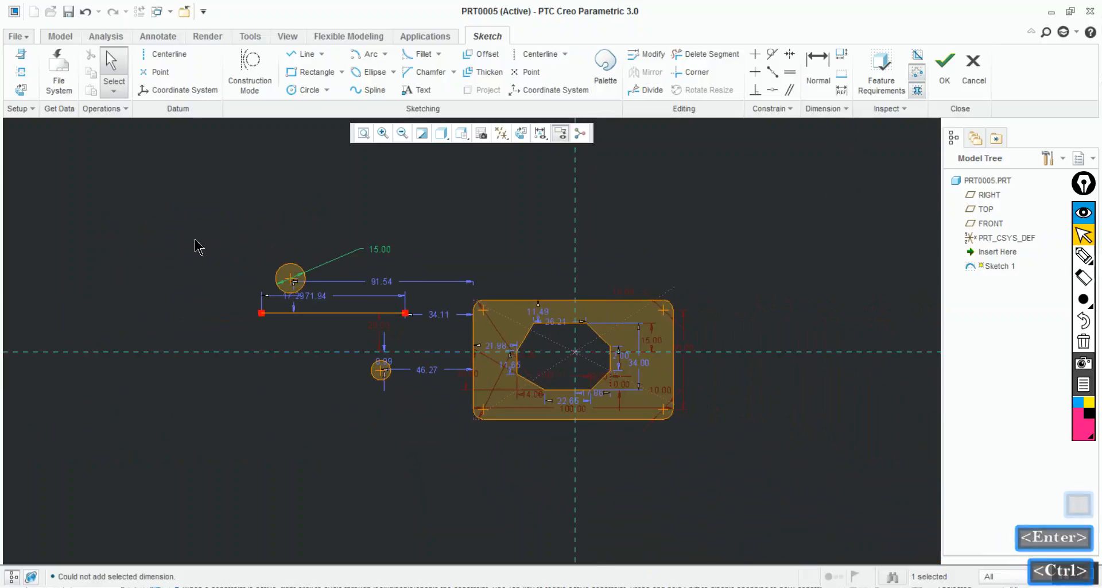
# Try a tangent constraint between the dimensioned line and the 15-diameter circle, undoing it
pyautogui.moveTo(198, 247)
pyautogui.keyDown('ctrl'); pyautogui.mouseDown(button='middle')
pyautogui.moveTo(243, 376)
pyautogui.moveTo(234, 359)
pyautogui.moveTo(386, 438)
pyautogui.mouseUp(button='middle'); pyautogui.keyUp('ctrl')
pyautogui.keyDown('ctrl'); pyautogui.moveTo(539, 437); pyautogui.dragTo(529, 423, button='middle'); pyautogui.keyUp('ctrl')
pyautogui.click(677, 237)
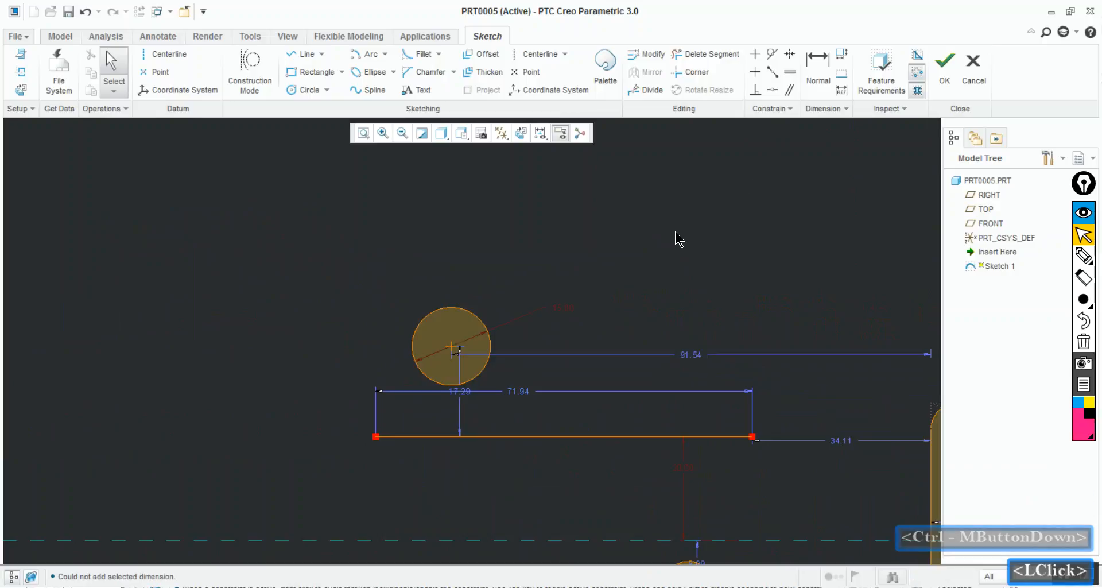
pyautogui.click(772, 54)
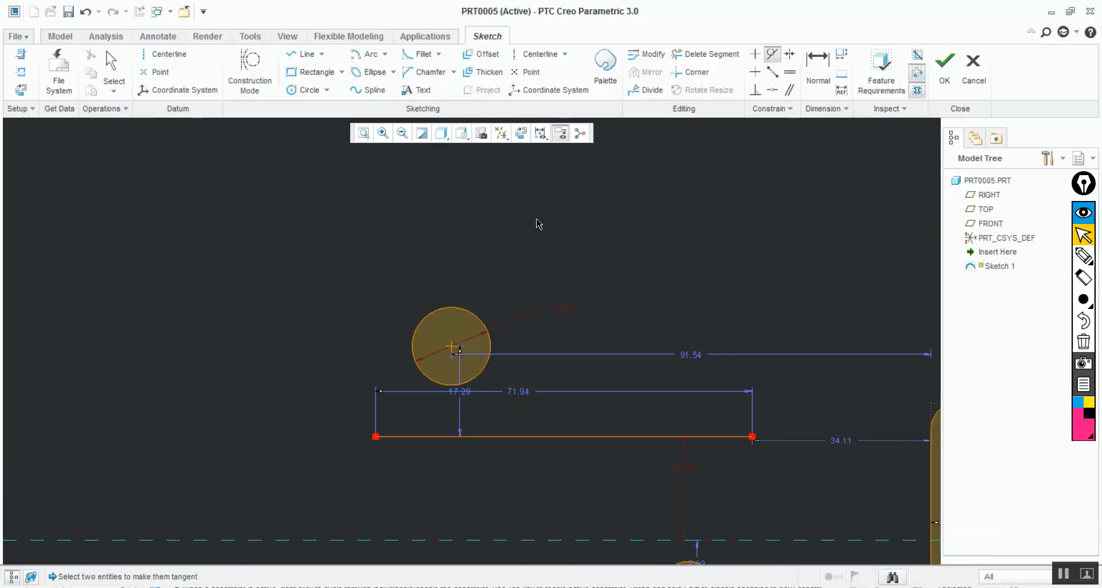
pyautogui.click(518, 437)
pyautogui.click(518, 438)
pyautogui.click(500, 348)
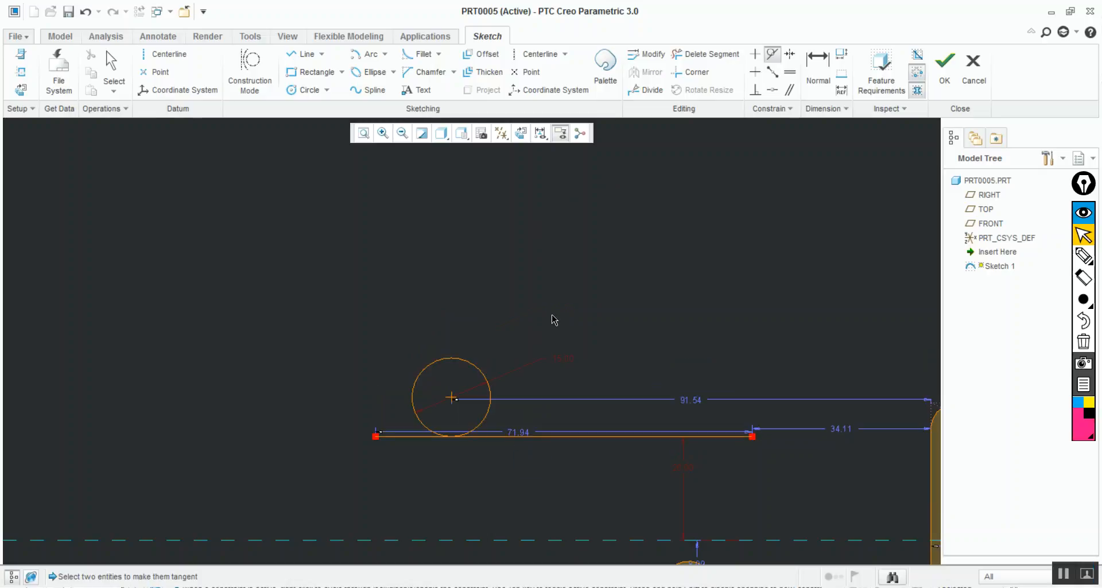
pyautogui.hotkey('ctrl', 'z')
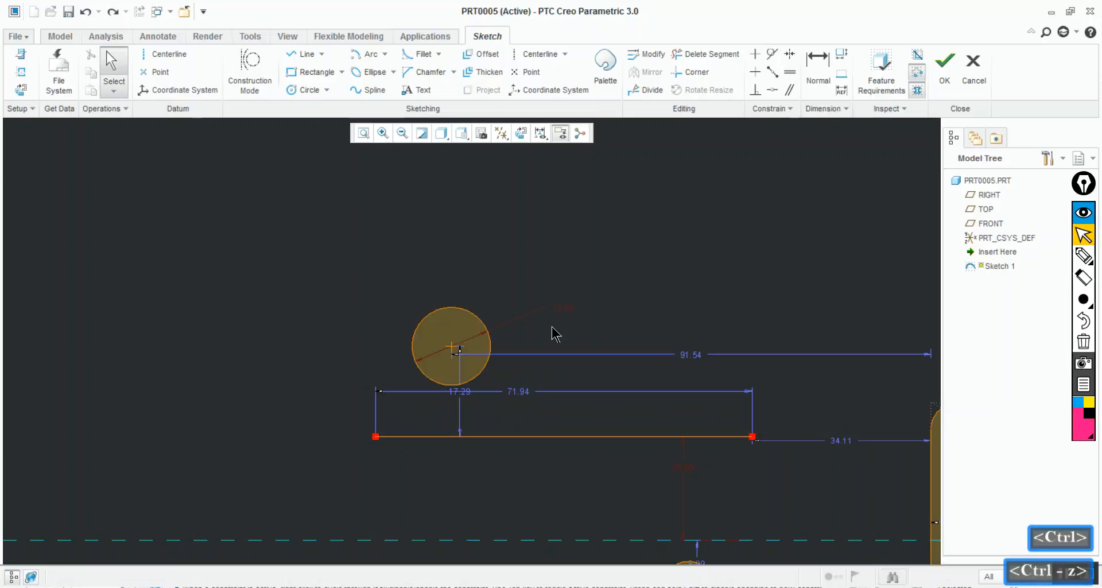
# Repeat the tangent constraint by picking the line first and the circle second, and undo it again
pyautogui.click(772, 54)
pyautogui.click(548, 436)
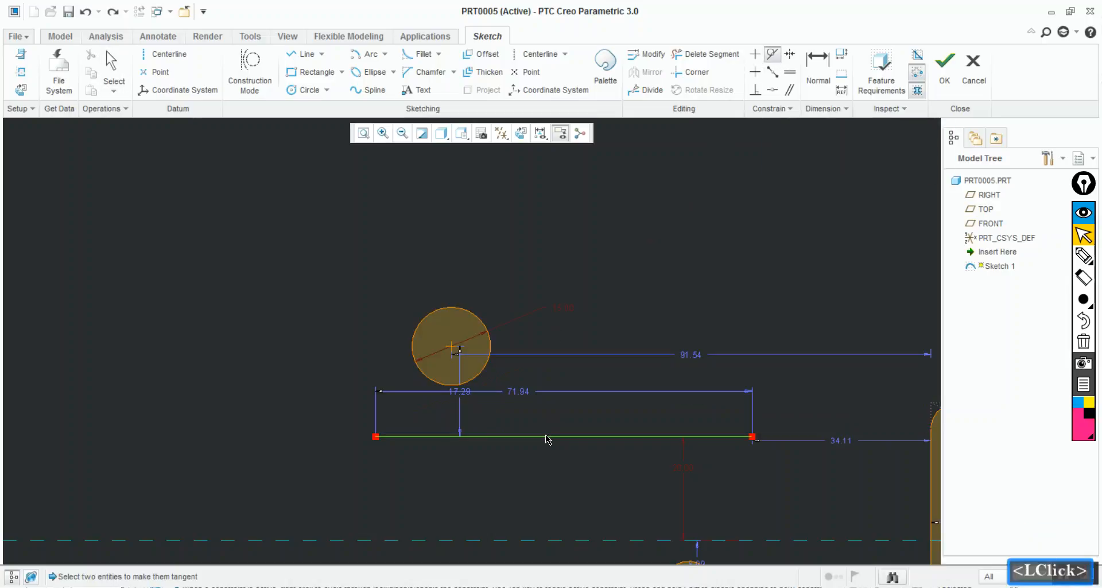
pyautogui.click(490, 340)
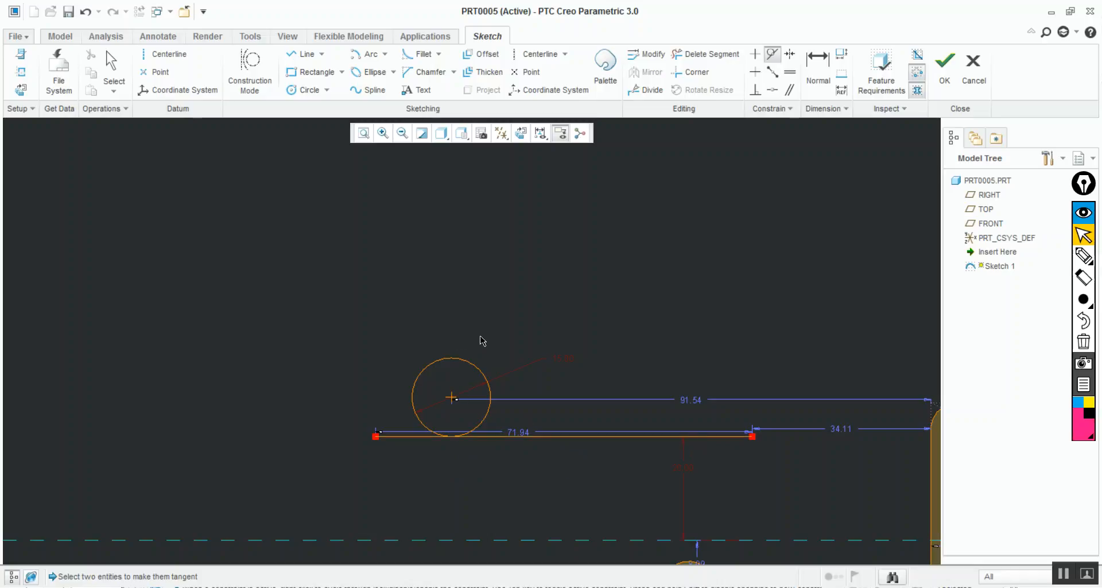
pyautogui.hotkey('ctrl', 'z')
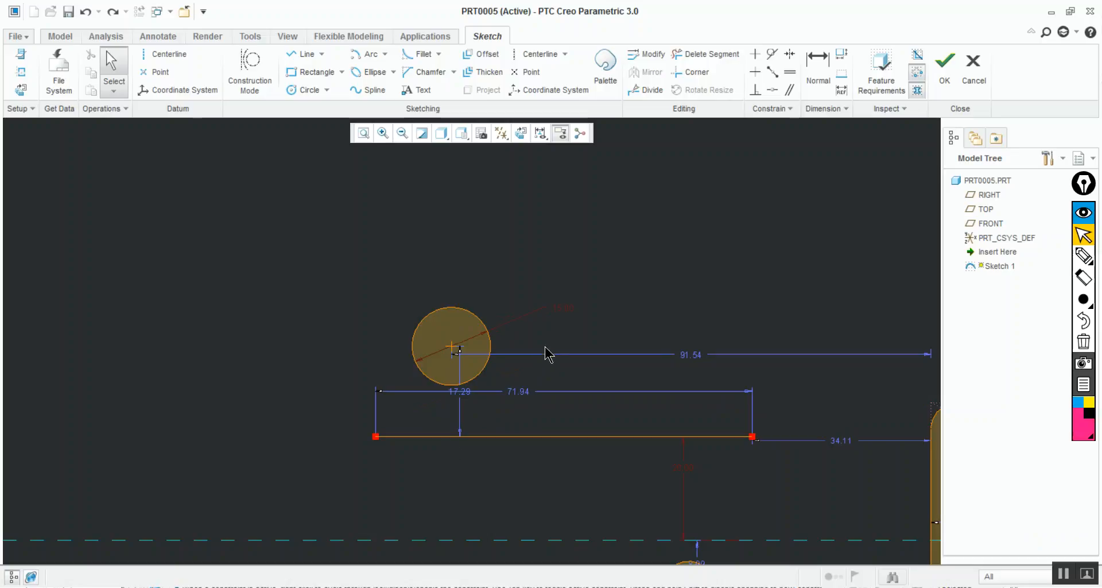
# Move the upper circle's diameter dimension inside the circle, open its value for editing and cancel the edit
pyautogui.click(562, 312)
pyautogui.moveTo(563, 315); pyautogui.dragTo(487, 347)
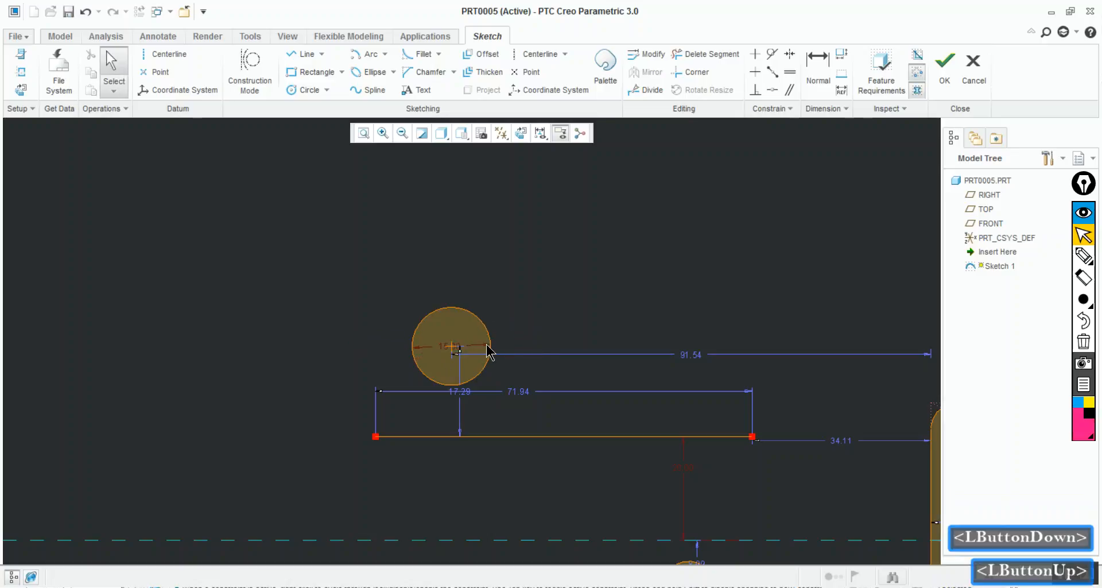
pyautogui.doubleClick(448, 346)
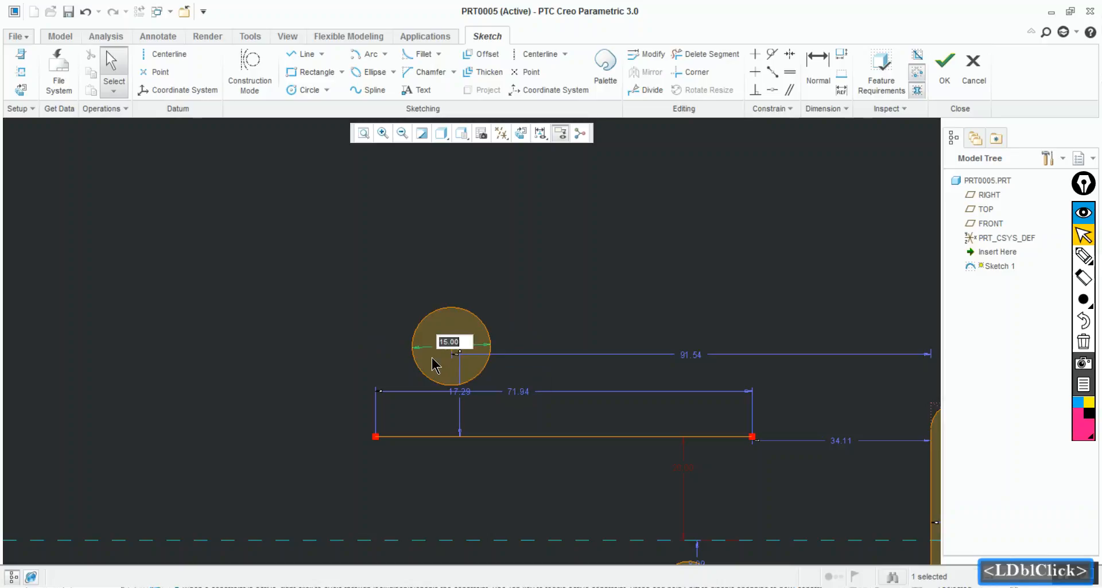
pyautogui.press('Escape')
pyautogui.press('Escape')
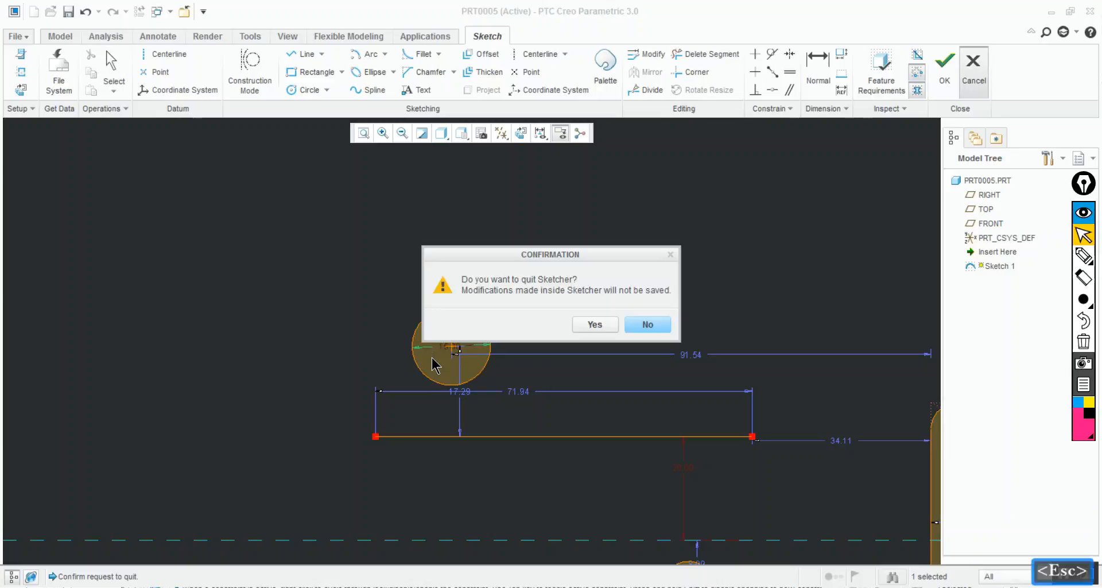
# Decline quitting the sketch and delete the strong diameter dimension inside the upper circle
pyautogui.click(646, 325)
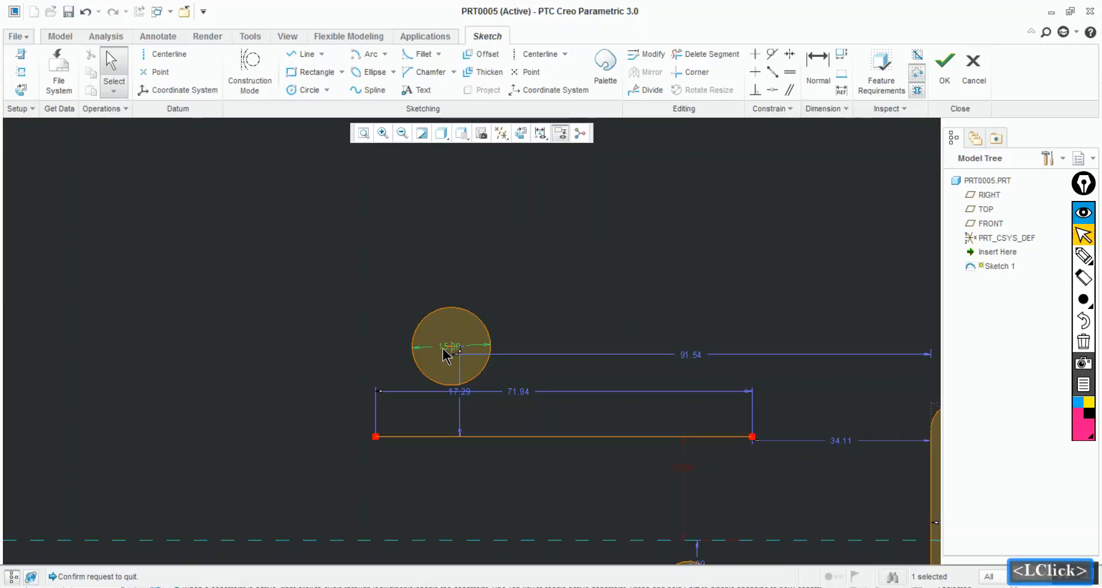
pyautogui.press('Delete')
pyautogui.click(537, 318)
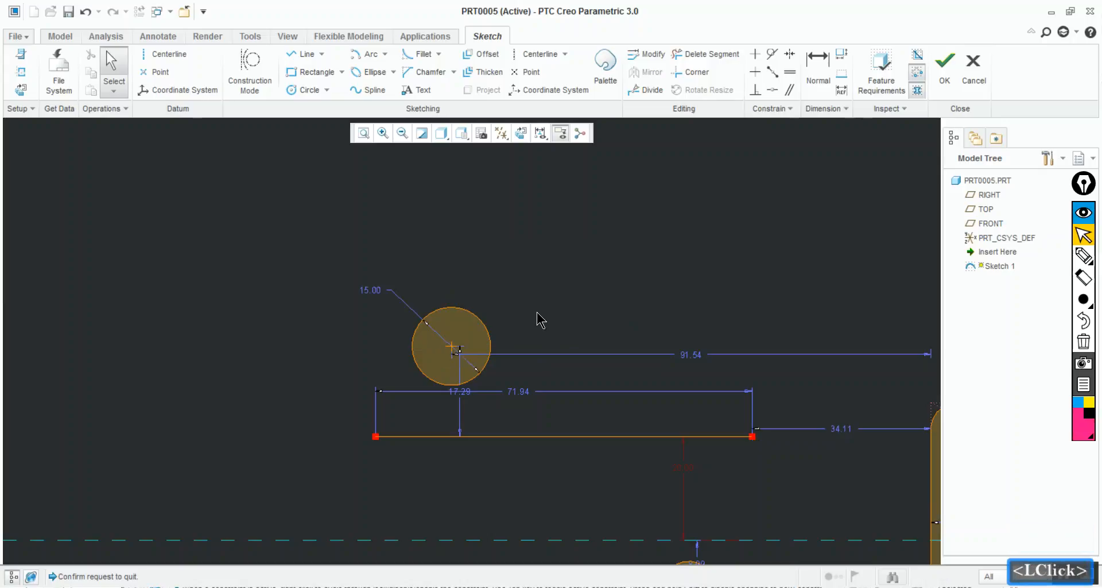
# Apply a tangent constraint between the upper circle and the horizontal line below it
pyautogui.click(772, 54)
pyautogui.keyDown('ctrl'); pyautogui.click(523, 351); pyautogui.keyUp('ctrl')
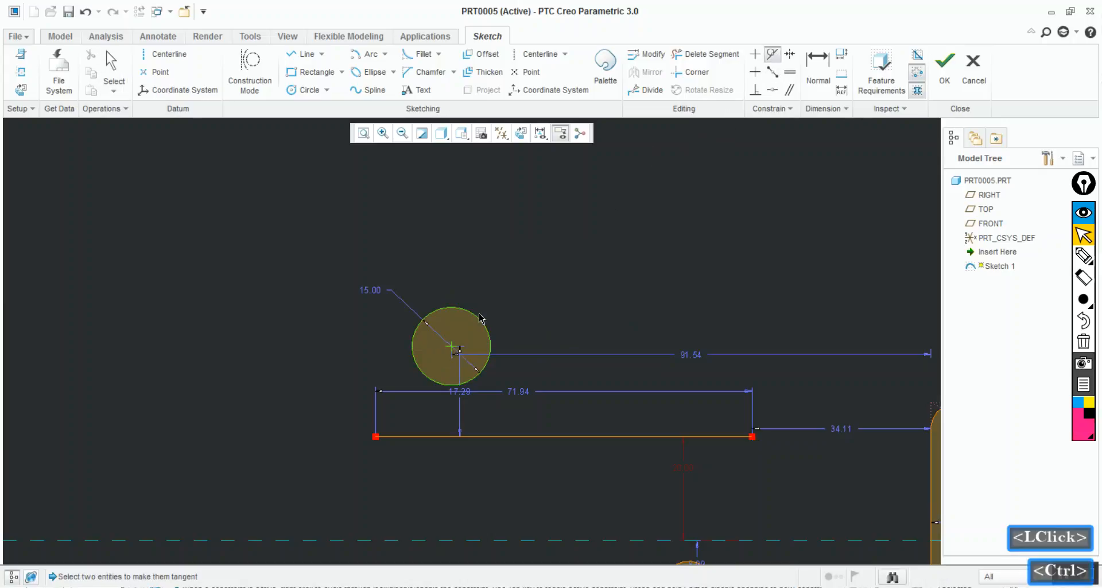
pyautogui.click(549, 436)
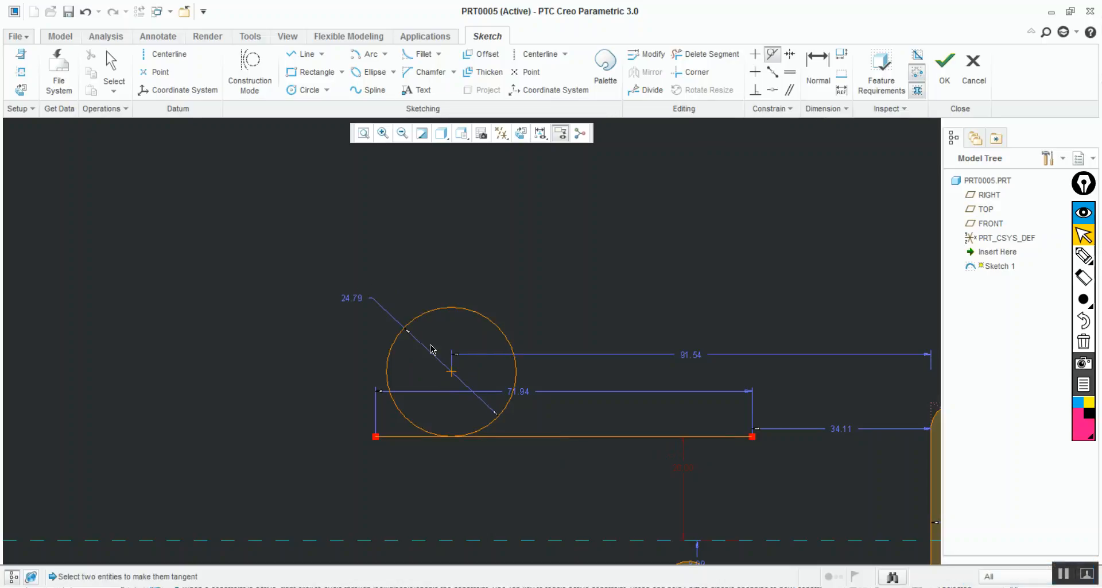
# Set the diameter of the upper circle, tangent to the horizontal line, to 20
pyautogui.click(356, 299)
pyautogui.doubleClick(356, 300)
pyautogui.click(369, 300)
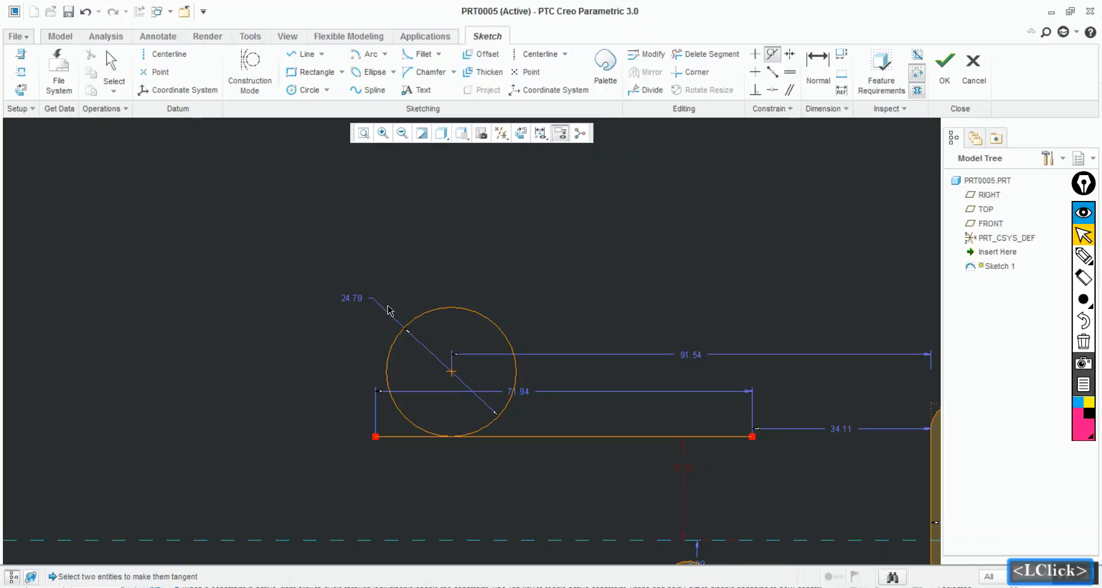
pyautogui.keyDown('ctrl'); pyautogui.click(357, 301); pyautogui.keyUp('ctrl')
pyautogui.middleClick(357, 302)
pyautogui.doubleClick(357, 301)
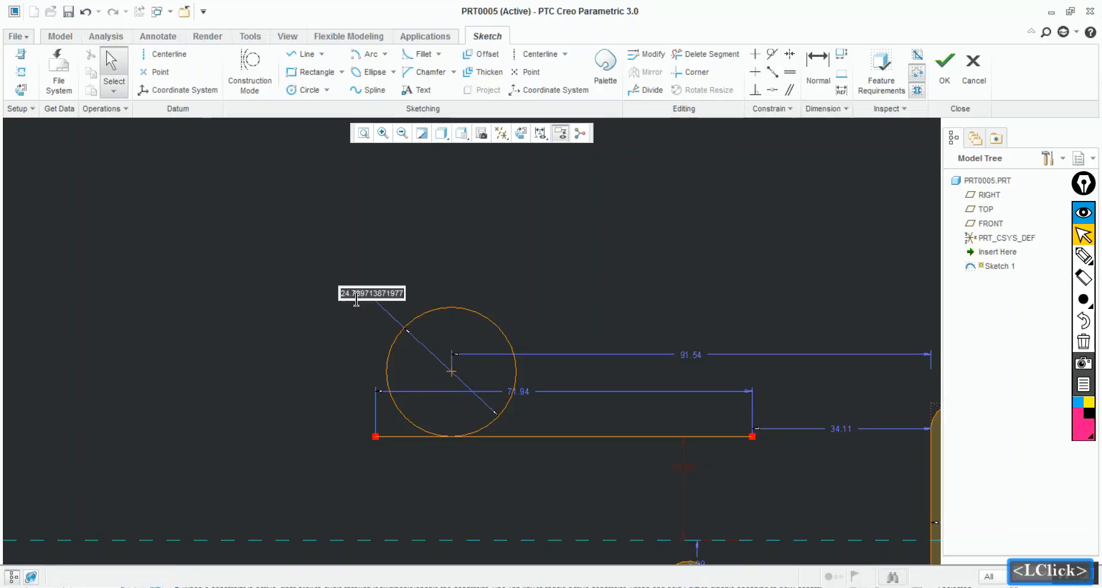
pyautogui.write('20')
pyautogui.press('Return')
pyautogui.moveTo(318, 265)
pyautogui.keyDown('ctrl'); pyautogui.mouseDown(button='middle')
pyautogui.moveTo(325, 292)
pyautogui.moveTo(410, 381)
pyautogui.mouseUp(button='middle'); pyautogui.keyUp('ctrl')
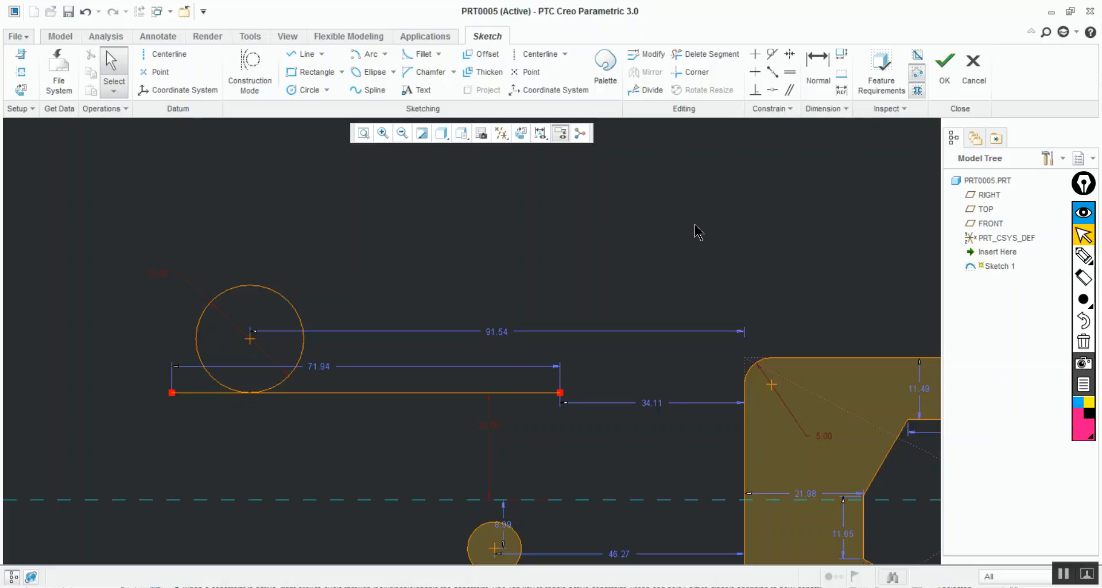
pyautogui.hotkey('ctrl', 'shift', 'z')
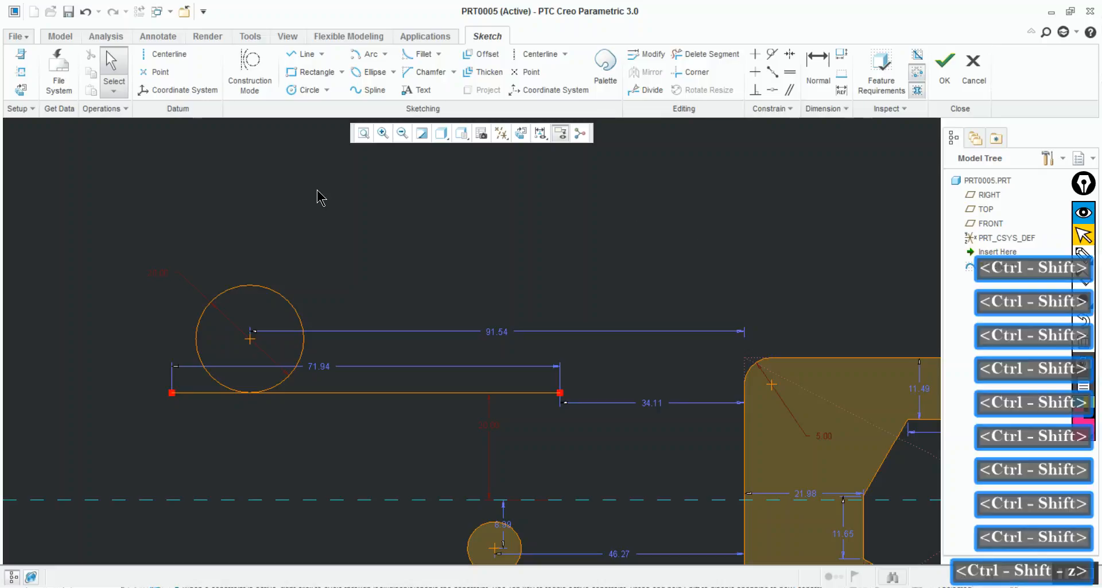
pyautogui.click(319, 195)
pyautogui.click(321, 54)
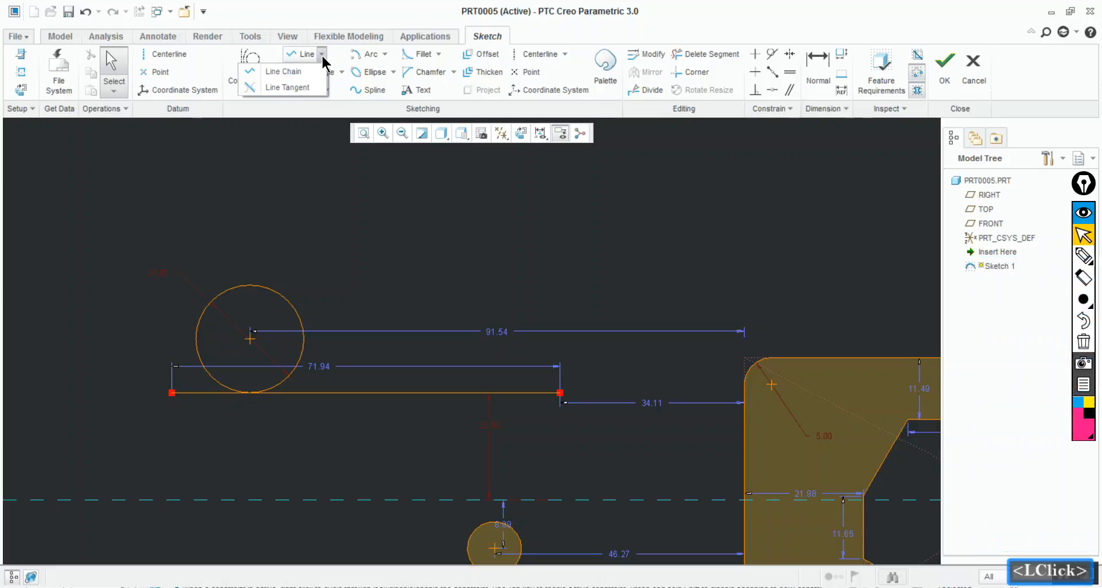
pyautogui.click(371, 229)
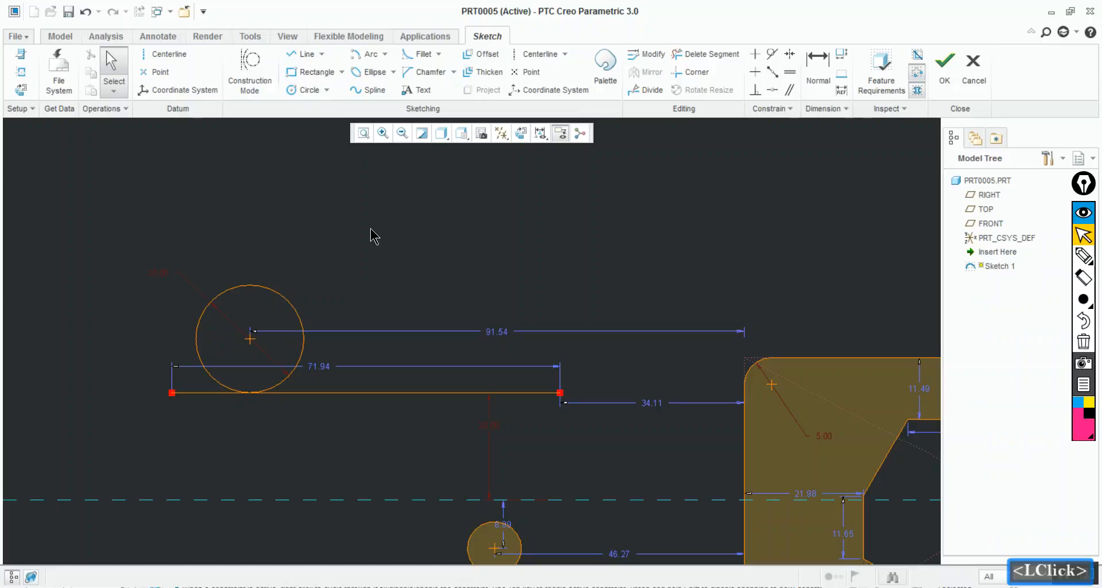
pyautogui.click(370, 228)
# Hide the display of the section dimensions in the sketch
pyautogui.keyDown('ctrl'); pyautogui.moveTo(370, 229); pyautogui.dragTo(370, 298, button='middle'); pyautogui.keyUp('ctrl')
pyautogui.moveTo(351, 224)
pyautogui.keyDown('ctrl'); pyautogui.mouseDown(button='middle')
pyautogui.moveTo(342, 189)
pyautogui.moveTo(418, 336)
pyautogui.moveTo(372, 233)
pyautogui.moveTo(374, 258)
pyautogui.mouseUp(button='middle'); pyautogui.keyUp('ctrl')
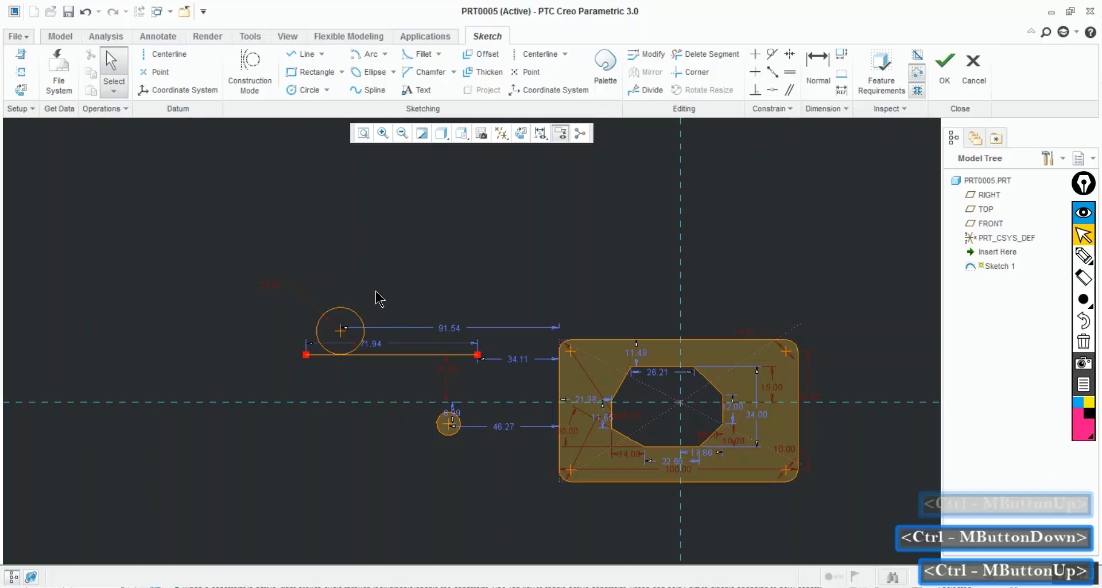
pyautogui.keyDown('ctrl'); pyautogui.moveTo(422, 374); pyautogui.dragTo(445, 438, button='middle'); pyautogui.keyUp('ctrl')
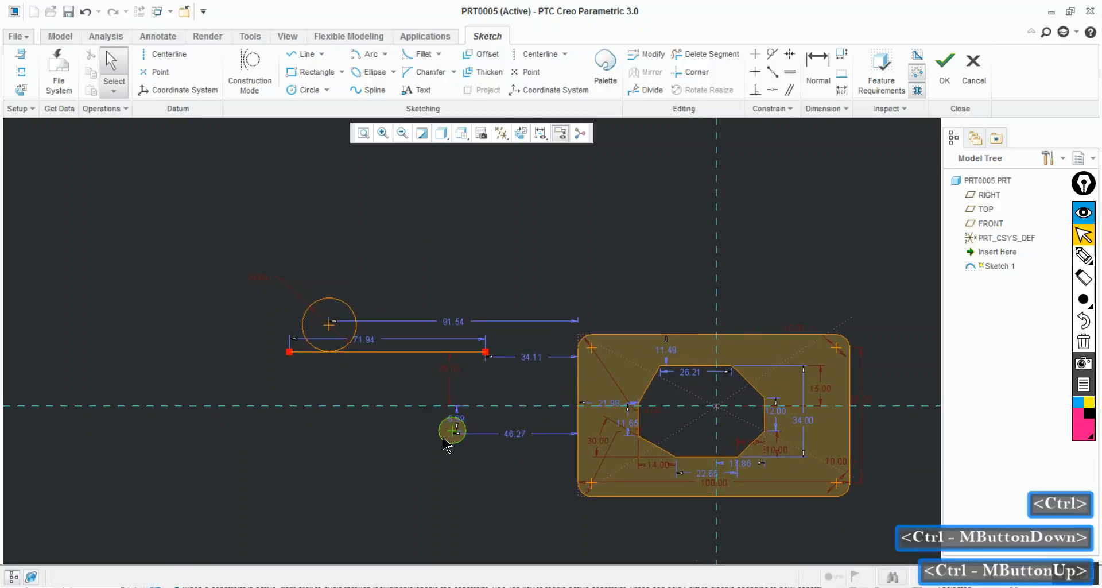
pyautogui.click(289, 173)
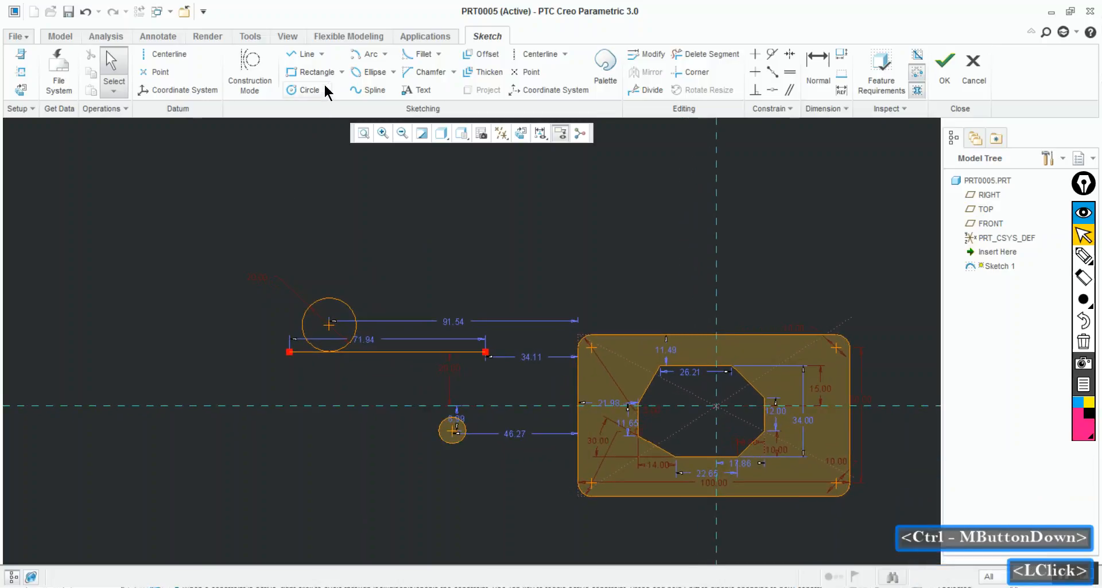
pyautogui.click(326, 55)
pyautogui.click(335, 202)
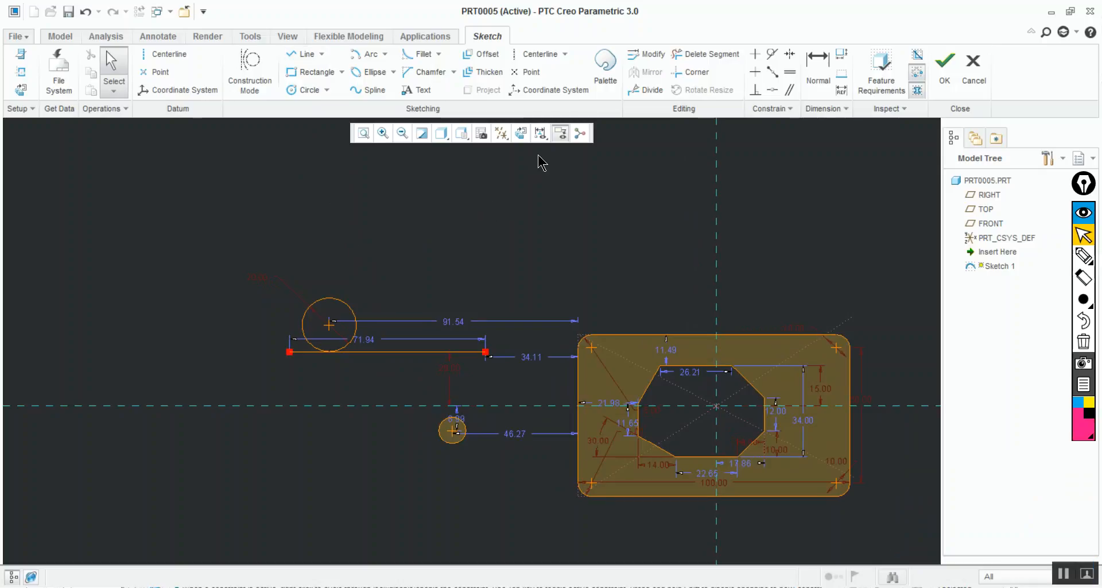
pyautogui.click(541, 133)
pyautogui.click(531, 171)
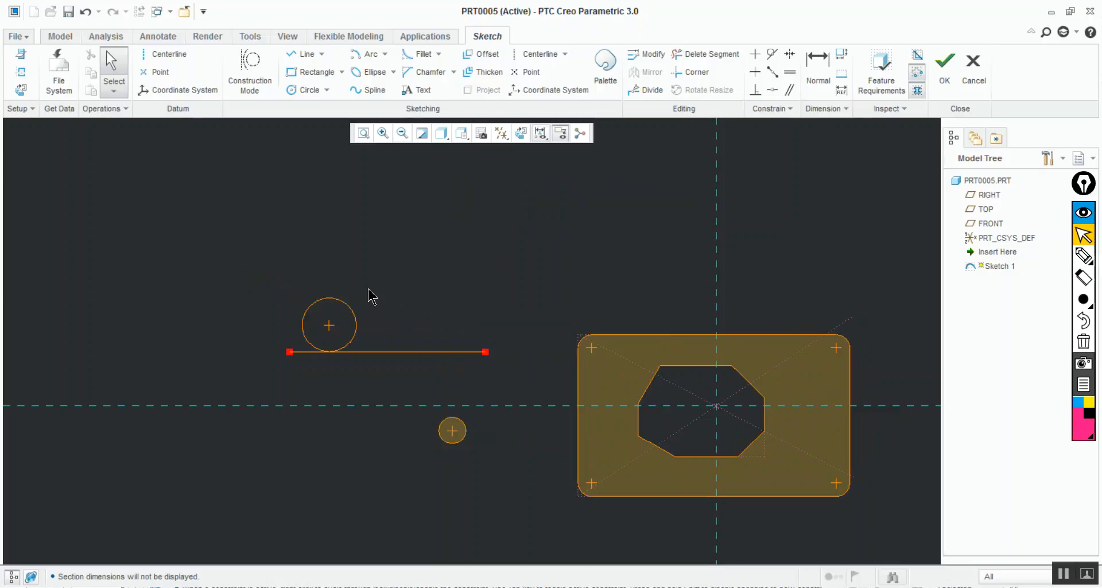
# Draw a tangent line with Line Tangent from the larger circle's upper side to the smaller circle's upper side
pyautogui.click(322, 53)
pyautogui.click(281, 87)
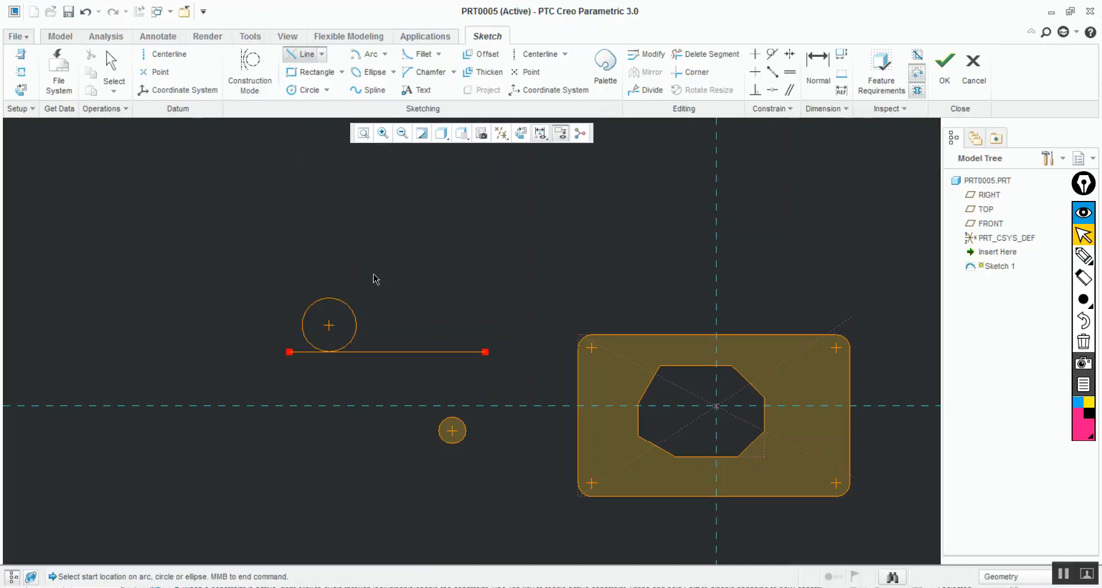
pyautogui.click(335, 304)
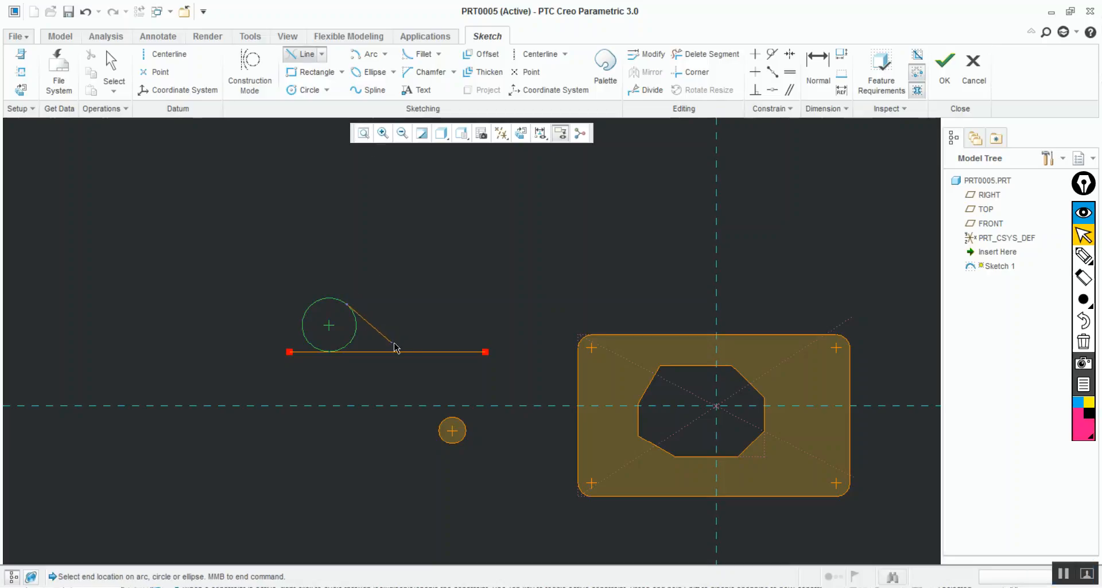
pyautogui.click(464, 424)
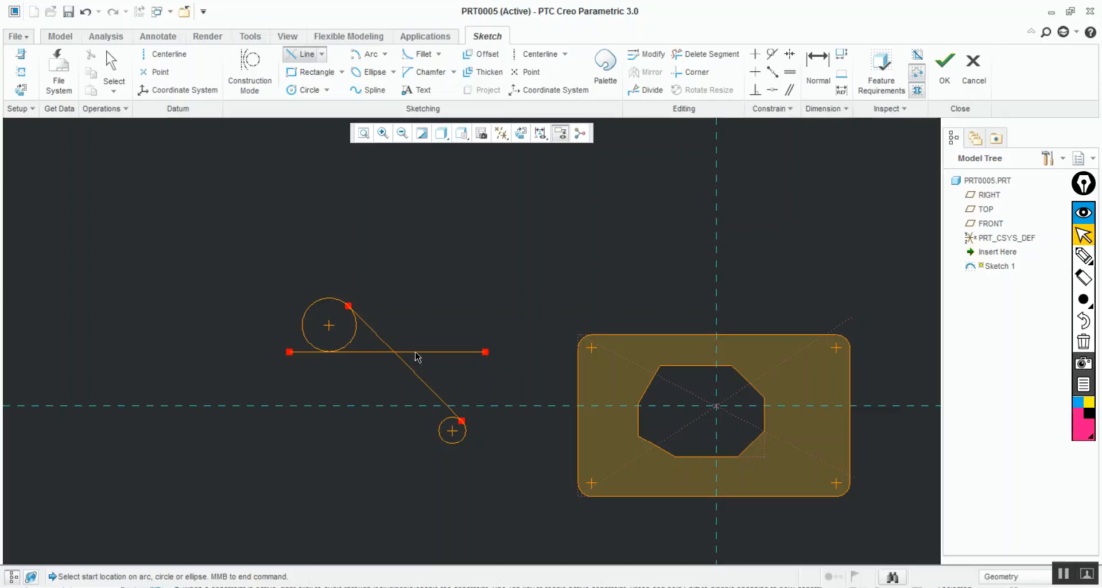
# Draw a second tangent line joining the lower side of the smaller circle to the lower side of the larger circle
pyautogui.click(308, 340)
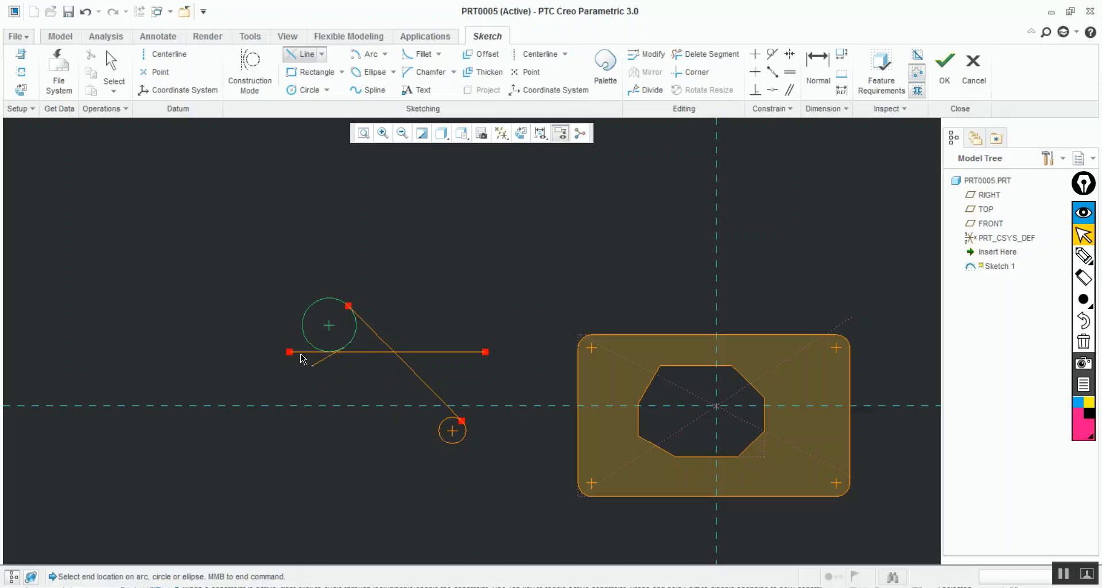
pyautogui.middleClick(394, 276)
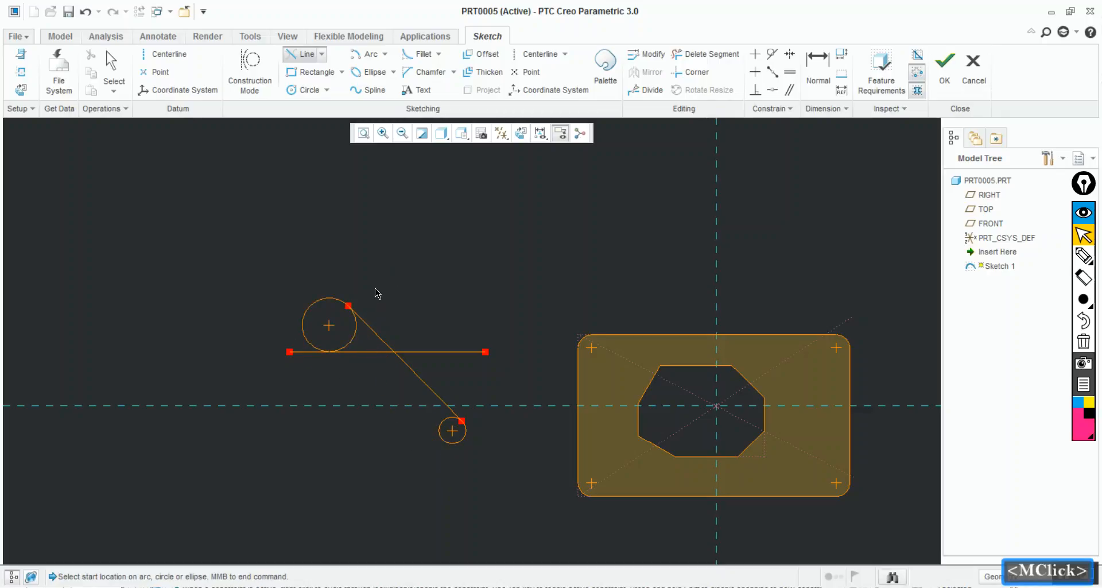
pyautogui.click(452, 442)
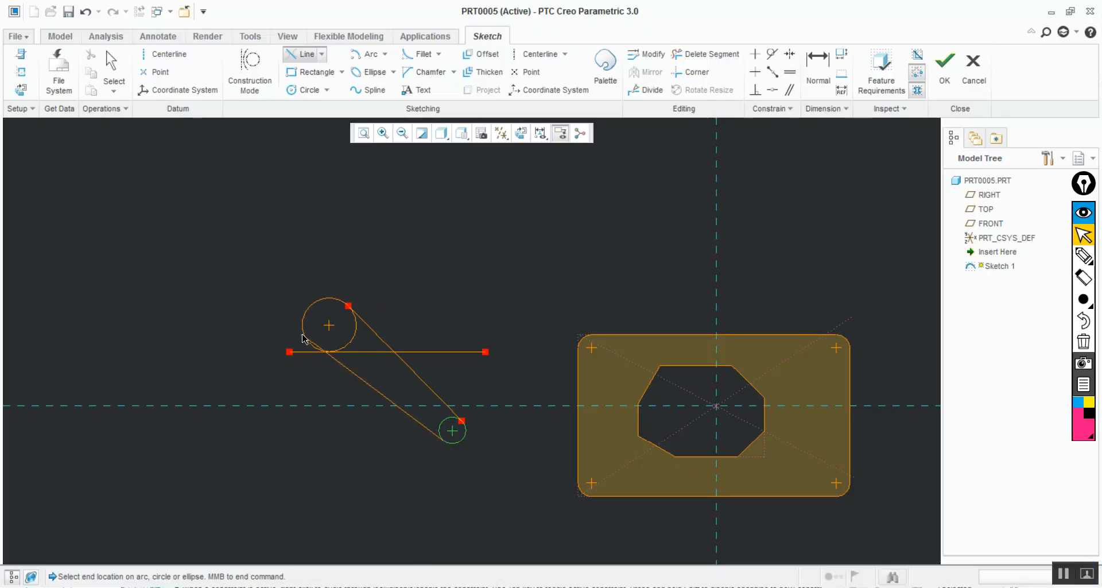
pyautogui.click(305, 340)
pyautogui.middleClick(287, 384)
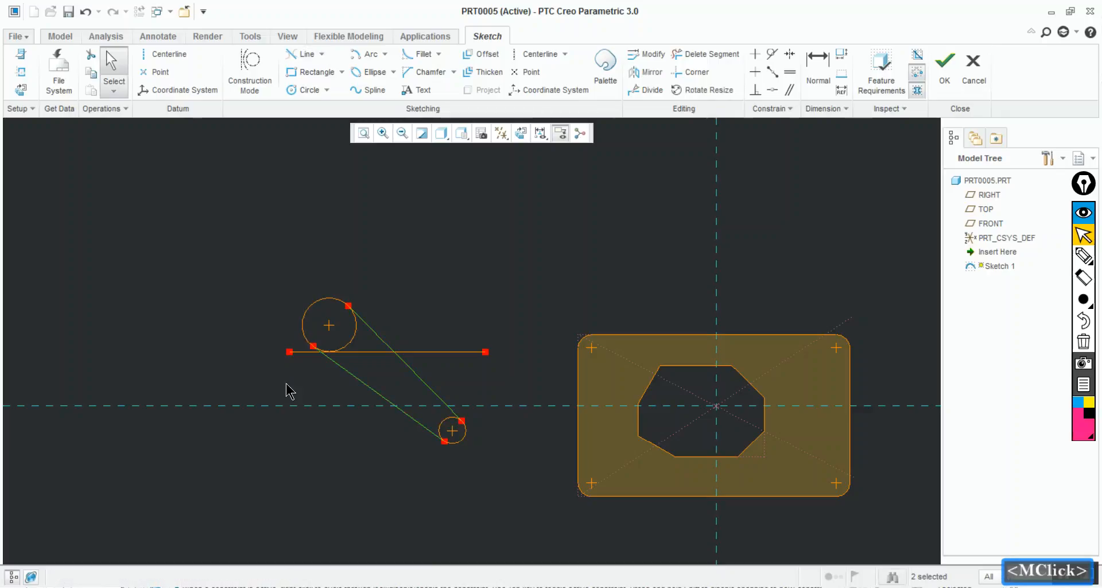
# Delete the horizontal line that crosses the two tangent lines beneath the larger circle
pyautogui.click(434, 351)
pyautogui.press('Delete')
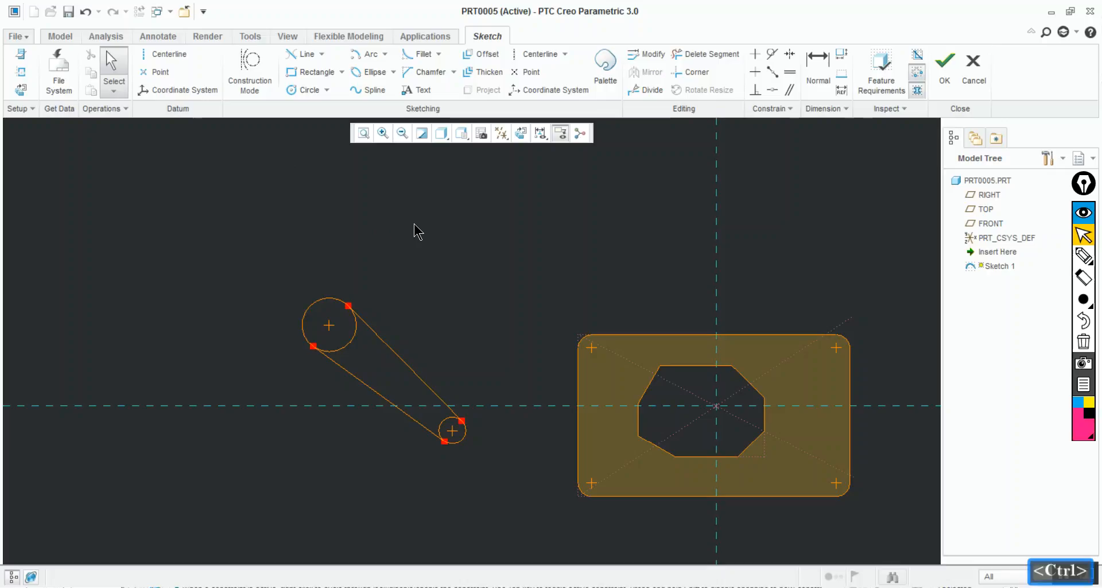
pyautogui.hotkey('ctrl', 'shift', 'z')
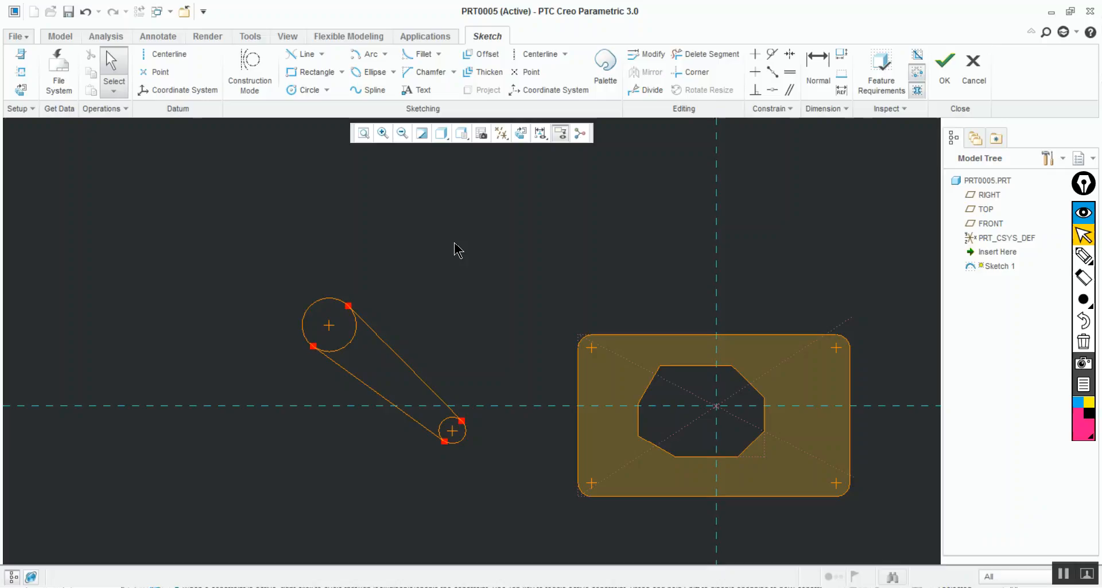